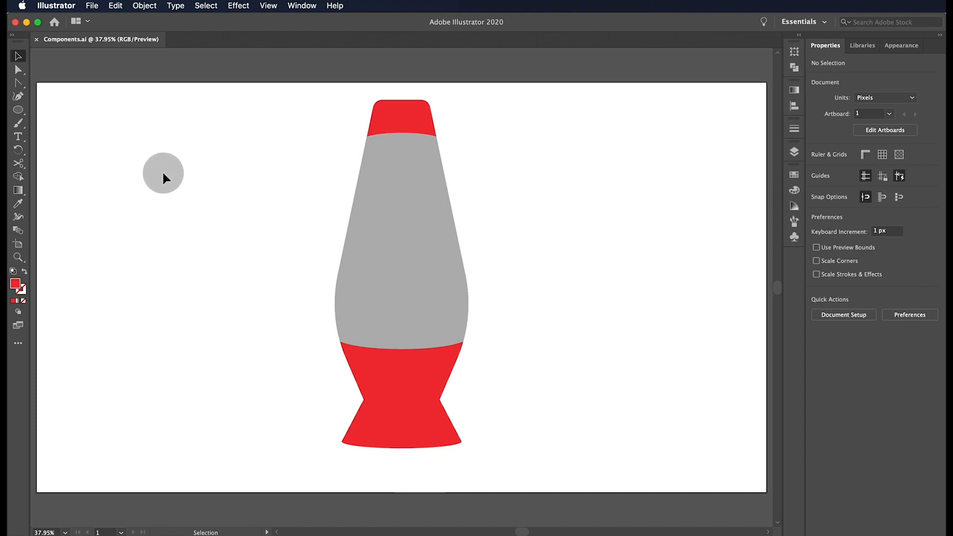
# Step: Create a new 1920 x 1080 px RGB document named Components
pyautogui.click(54, 23)
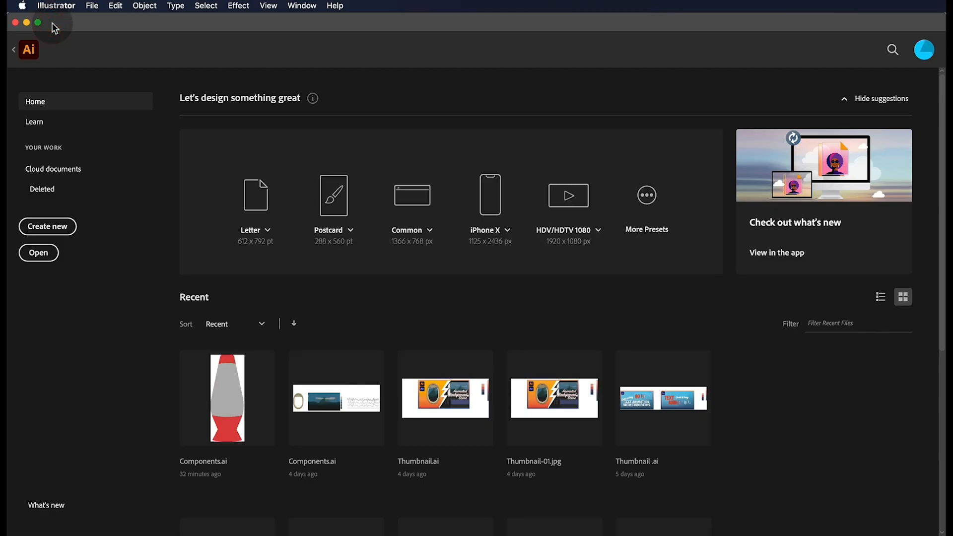
pyautogui.click(42, 227)
pyautogui.click(730, 178)
pyautogui.write('Co')
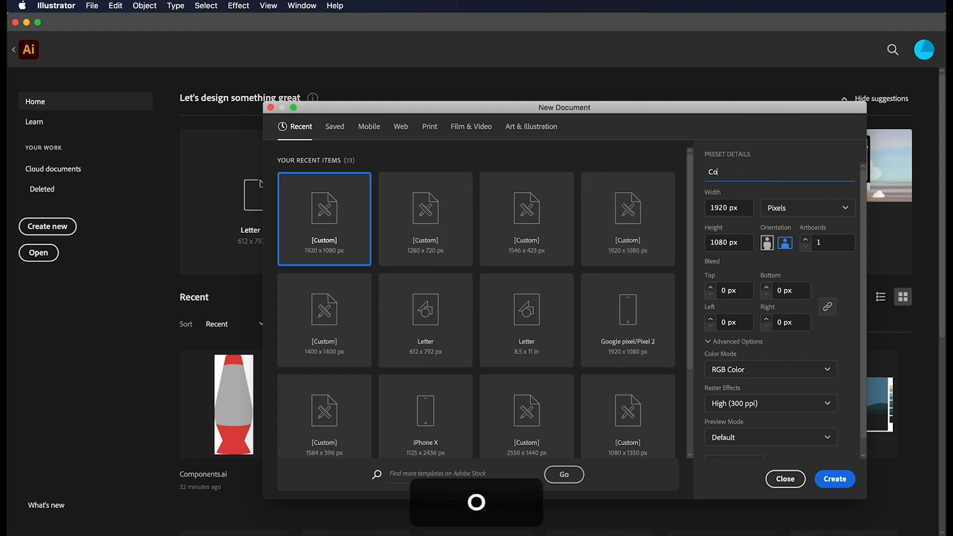
pyautogui.write('mponents')
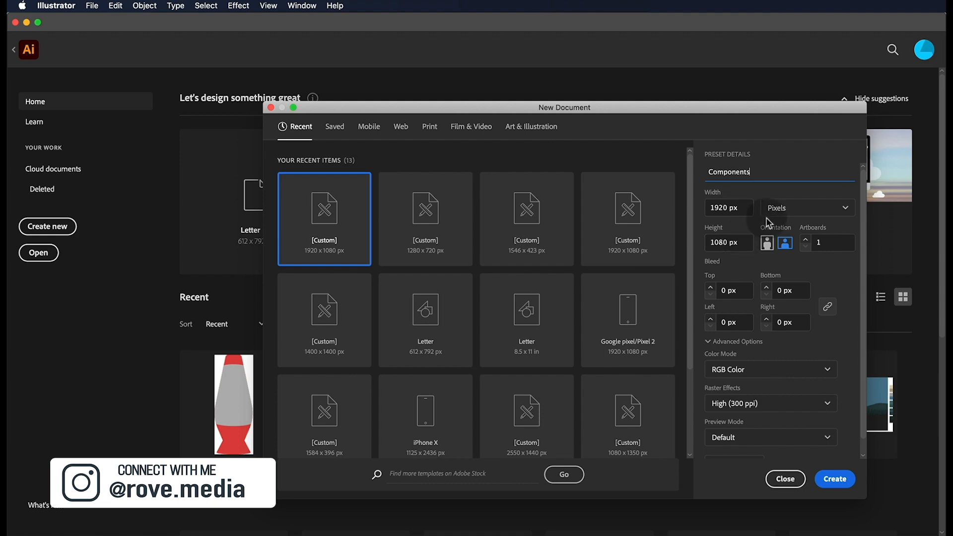
pyautogui.click(824, 471)
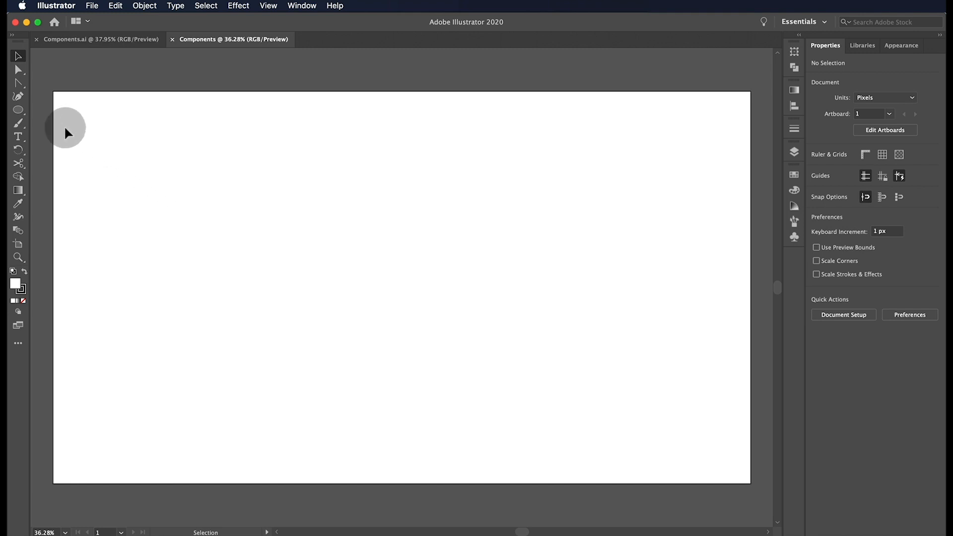
# Step: Draw a hexagon about 483 px wide and 419 px high, centred on the artboard
pyautogui.moveTo(21, 112); pyautogui.dragTo(67, 138)
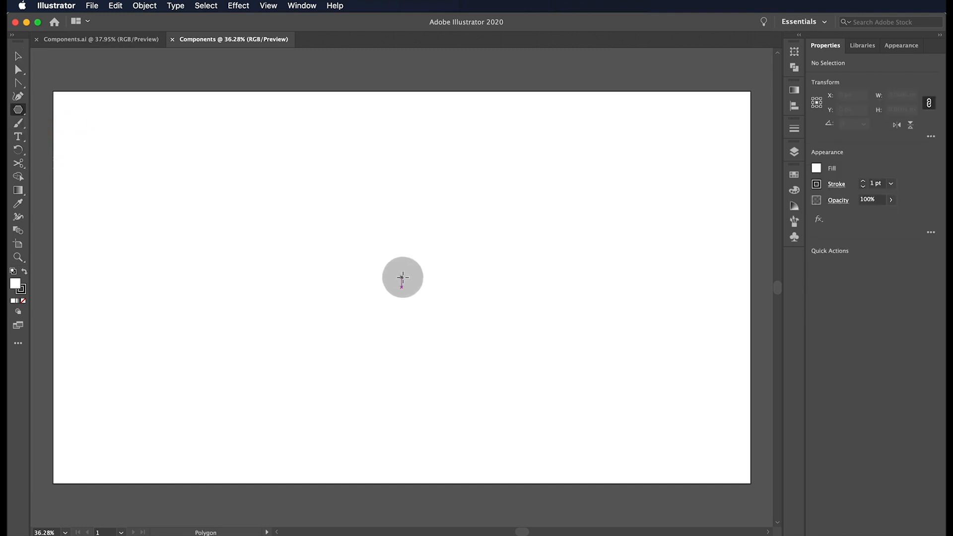
pyautogui.moveTo(400, 288); pyautogui.dragTo(473, 337)
pyautogui.press('shift')
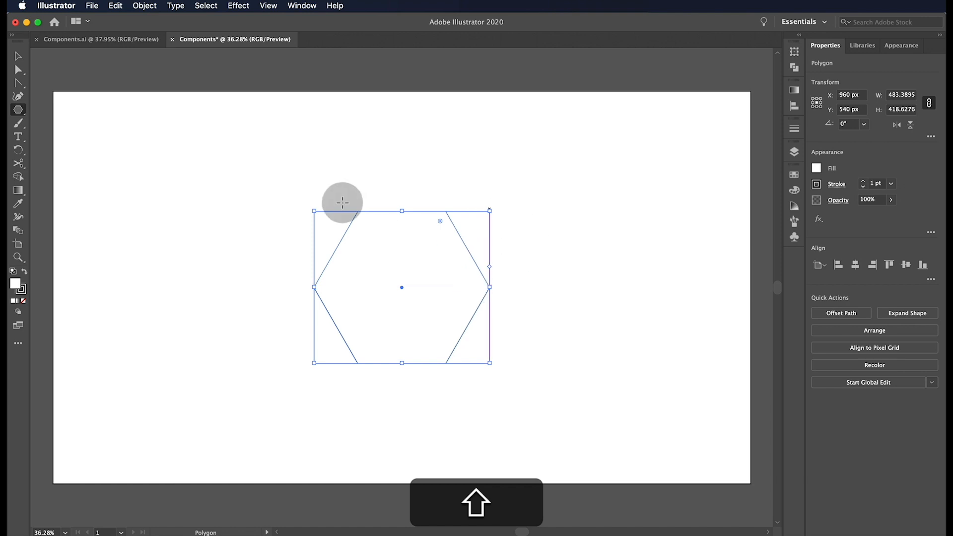
# Step: Remove the hexagon's stroke and fill it with red EA4242
pyautogui.click(22, 290)
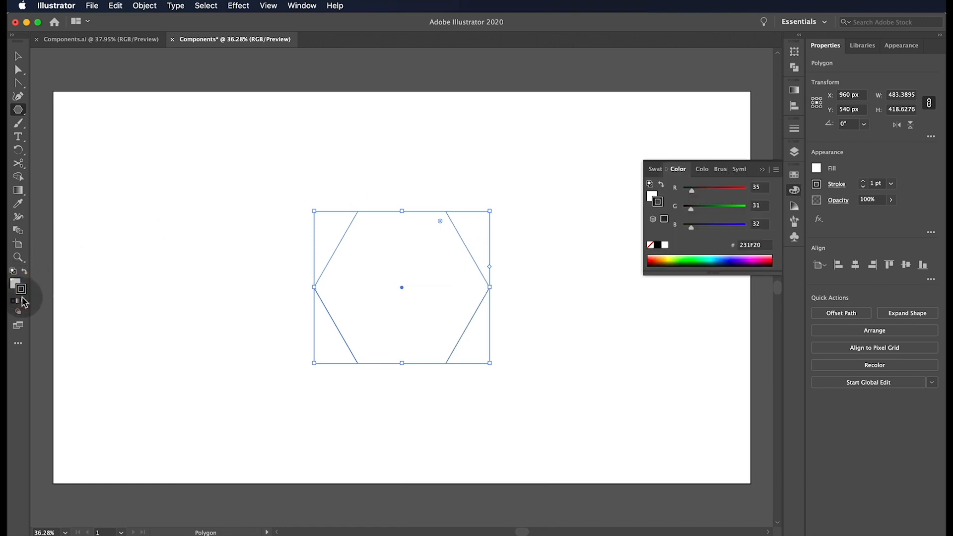
pyautogui.click(24, 302)
pyautogui.click(14, 283)
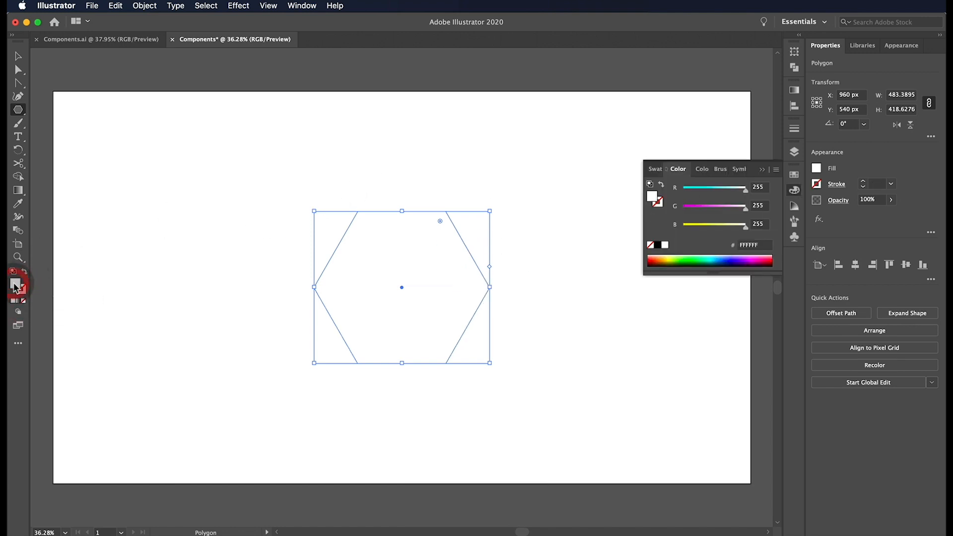
pyautogui.doubleClick(14, 284)
pyautogui.click(579, 128)
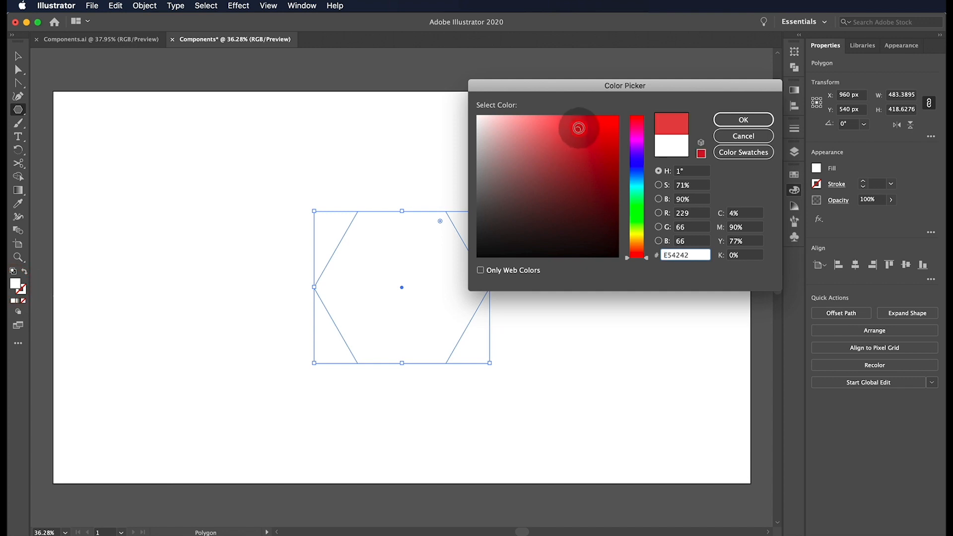
pyautogui.click(732, 121)
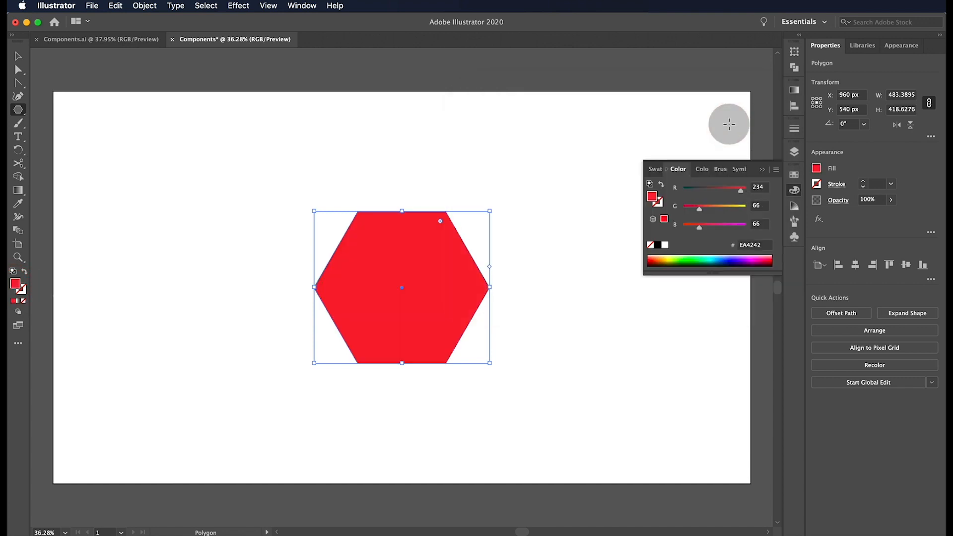
# Step: Move the hexagon's two top anchor points straight up by 230 px
pyautogui.press('a')
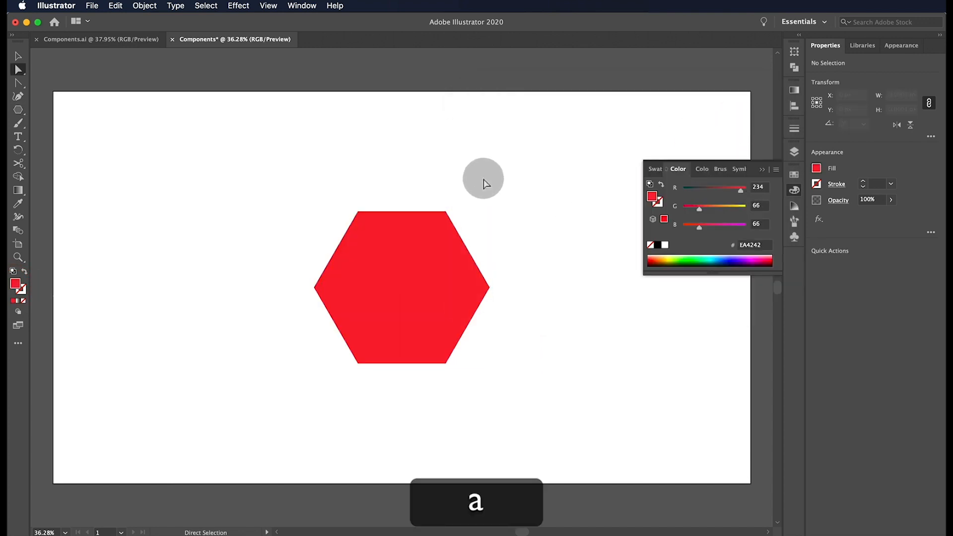
pyautogui.moveTo(502, 176); pyautogui.dragTo(313, 219)
pyautogui.click(419, 217)
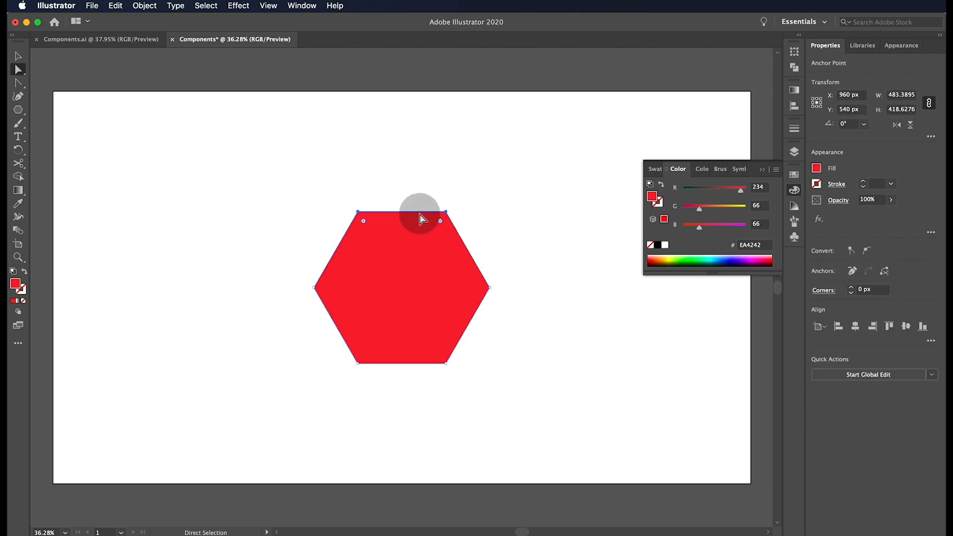
pyautogui.hotkey('shift', 'Up')
pyautogui.hotkey('shift', 'Up')
pyautogui.hotkey('shift', 'Up')
pyautogui.hotkey('shift', 'Up')
pyautogui.hotkey('shift', 'Up')
pyautogui.hotkey('shift', 'Up')
pyautogui.hotkey('shift', 'Up')
pyautogui.hotkey('shift', 'Up')
pyautogui.hotkey('shift', 'Up')
pyautogui.hotkey('shift', 'Up')
pyautogui.hotkey('shift', 'Up')
pyautogui.hotkey('shift', 'Up')
pyautogui.hotkey('shift', 'Up')
pyautogui.hotkey('shift', 'Up')
pyautogui.hotkey('shift', 'Up')
pyautogui.hotkey('shift', 'Up')
pyautogui.hotkey('shift', 'Up')
pyautogui.hotkey('shift', 'Up')
pyautogui.hotkey('shift', 'Up')
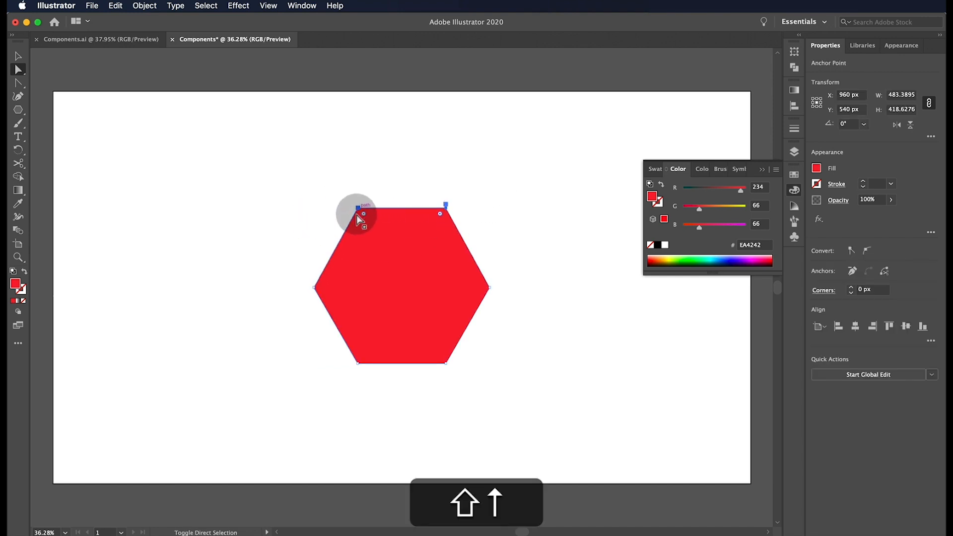
pyautogui.hotkey('shift', 'Up')
pyautogui.hotkey('shift', 'Up')
pyautogui.hotkey('shift', 'Up')
pyautogui.hotkey('shift', 'Up')
pyautogui.hotkey('shift', 'Up')
pyautogui.hotkey('shift', 'Up')
pyautogui.hotkey('shift', 'Up')
pyautogui.hotkey('shift', 'Up')
pyautogui.hotkey('shift', 'Up')
pyautogui.hotkey('shift', 'Up')
pyautogui.hotkey('shift', 'Up')
pyautogui.hotkey('shift', 'Up')
pyautogui.hotkey('shift', 'Up')
pyautogui.hotkey('shift', 'Up')
pyautogui.hotkey('shift', 'Up')
pyautogui.hotkey('shift', 'Up')
pyautogui.hotkey('shift', 'Up')
pyautogui.hotkey('shift', 'Up')
pyautogui.hotkey('shift', 'Up')
pyautogui.hotkey('shift', 'Up')
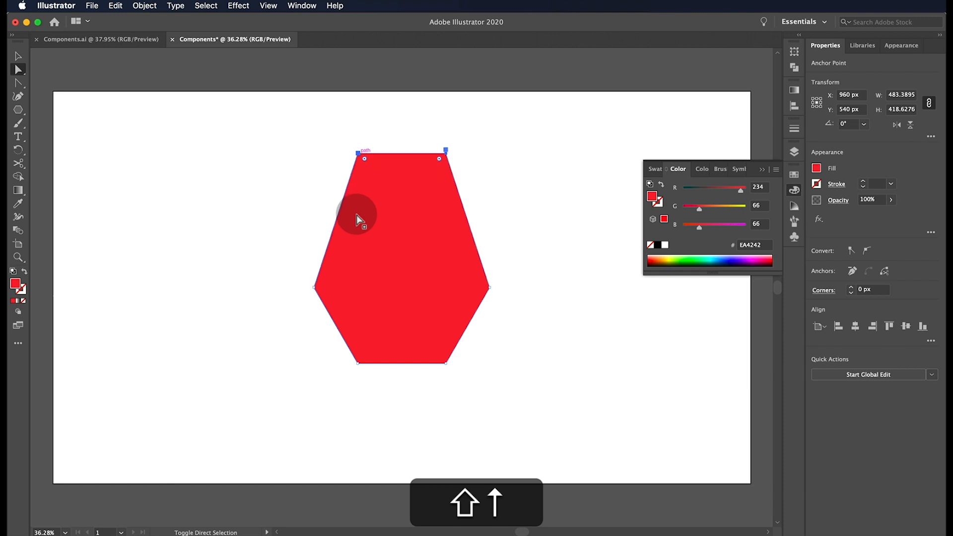
pyautogui.hotkey('shift', 'Up')
pyautogui.hotkey('shift', 'Up')
pyautogui.hotkey('shift', 'Up')
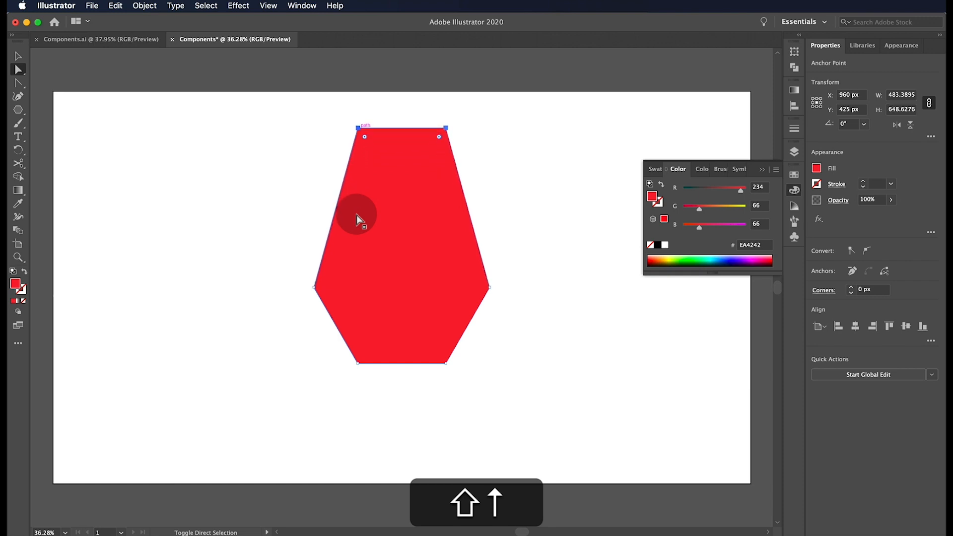
# Step: Move the two side and two bottom anchor points of the red shape down together by 170 px
pyautogui.moveTo(522, 245); pyautogui.dragTo(234, 383)
pyautogui.hotkey('shift', 'Down')
pyautogui.hotkey('shift', 'Down')
pyautogui.hotkey('shift', 'Down')
pyautogui.hotkey('shift', 'Down')
pyautogui.hotkey('shift', 'Down')
pyautogui.hotkey('shift', 'Down')
pyautogui.hotkey('shift', 'Down')
pyautogui.hotkey('shift', 'Down')
pyautogui.hotkey('shift', 'Down')
pyautogui.hotkey('shift', 'Down')
pyautogui.hotkey('shift', 'Down')
pyautogui.hotkey('shift', 'Down')
pyautogui.hotkey('shift', 'Down')
pyautogui.hotkey('shift', 'Down')
pyautogui.hotkey('shift', 'Down')
pyautogui.hotkey('shift', 'Down')
pyautogui.hotkey('shift', 'Down')
pyautogui.hotkey('shift', 'Down')
pyautogui.hotkey('shift', 'Down')
pyautogui.hotkey('shift', 'Down')
pyautogui.hotkey('shift', 'Down')
pyautogui.hotkey('shift', 'Down')
pyautogui.hotkey('shift', 'Down')
pyautogui.hotkey('shift', 'Down')
pyautogui.hotkey('shift', 'Down')
pyautogui.hotkey('shift', 'Down')
pyautogui.hotkey('shift', 'Down')
pyautogui.hotkey('shift', 'Down')
pyautogui.hotkey('shift', 'Down')
pyautogui.hotkey('shift', 'Down')
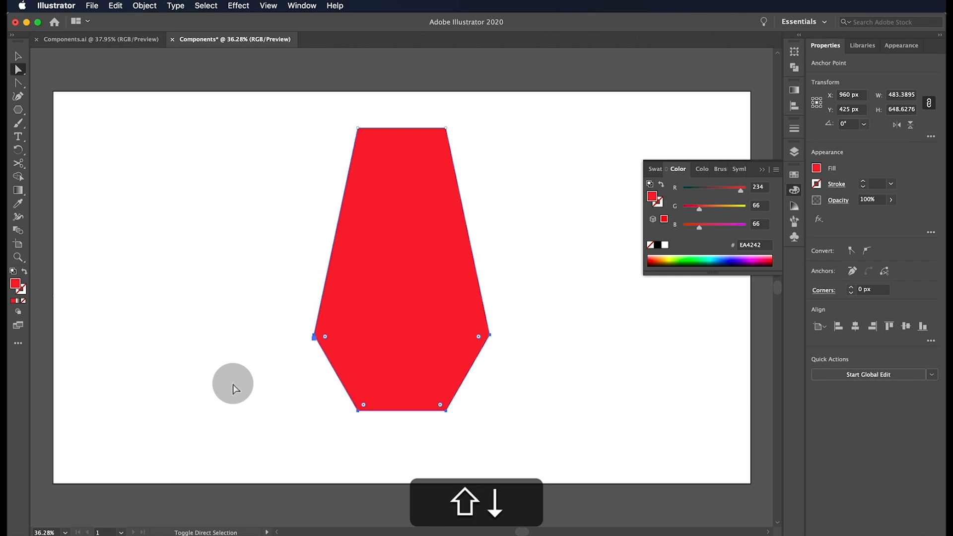
# Step: Raise the two side anchor points of the red shape by 90 px, keeping them level with each other
pyautogui.moveTo(577, 313); pyautogui.dragTo(245, 364)
pyautogui.hotkey('shift', 'Up')
pyautogui.hotkey('shift', 'Up')
pyautogui.hotkey('shift', 'Up')
pyautogui.hotkey('shift', 'Up')
pyautogui.hotkey('shift', 'Up')
pyautogui.hotkey('shift', 'Up')
pyautogui.hotkey('shift', 'Up')
pyautogui.hotkey('shift', 'Up')
pyautogui.hotkey('shift', 'Up')
pyautogui.hotkey('shift', 'Up')
pyautogui.hotkey('shift', 'Up')
pyautogui.hotkey('shift', 'Up')
pyautogui.hotkey('shift', 'Up')
pyautogui.hotkey('shift', 'Up')
pyautogui.hotkey('shift', 'Up')
pyautogui.hotkey('shift', 'Up')
pyautogui.hotkey('shift', 'Up')
pyautogui.hotkey('shift', 'Up')
pyautogui.hotkey('shift', 'Up')
pyautogui.hotkey('shift', 'Up')
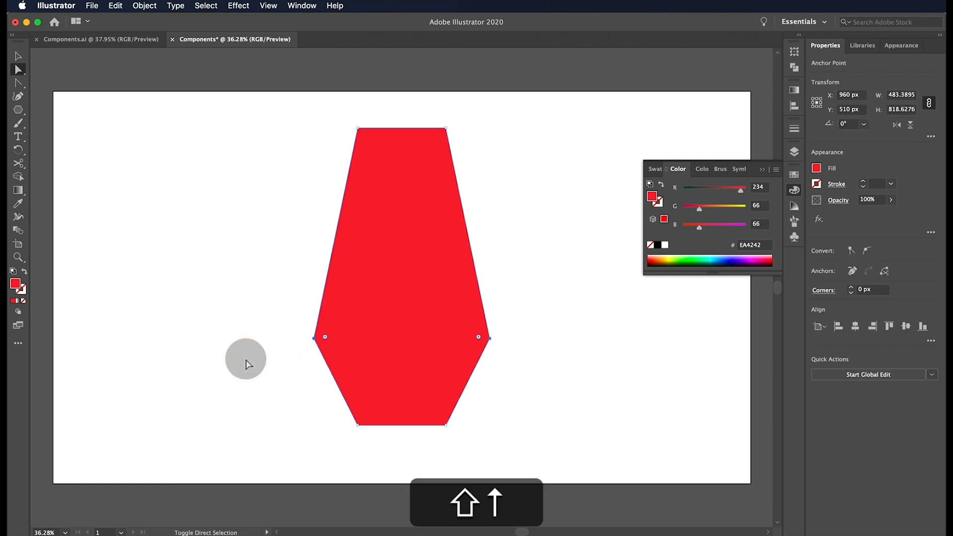
pyautogui.hotkey('shift', 'Down')
pyautogui.hotkey('shift', 'Down')
pyautogui.hotkey('shift', 'Down')
pyautogui.hotkey('shift', 'Down')
pyautogui.hotkey('shift', 'Down')
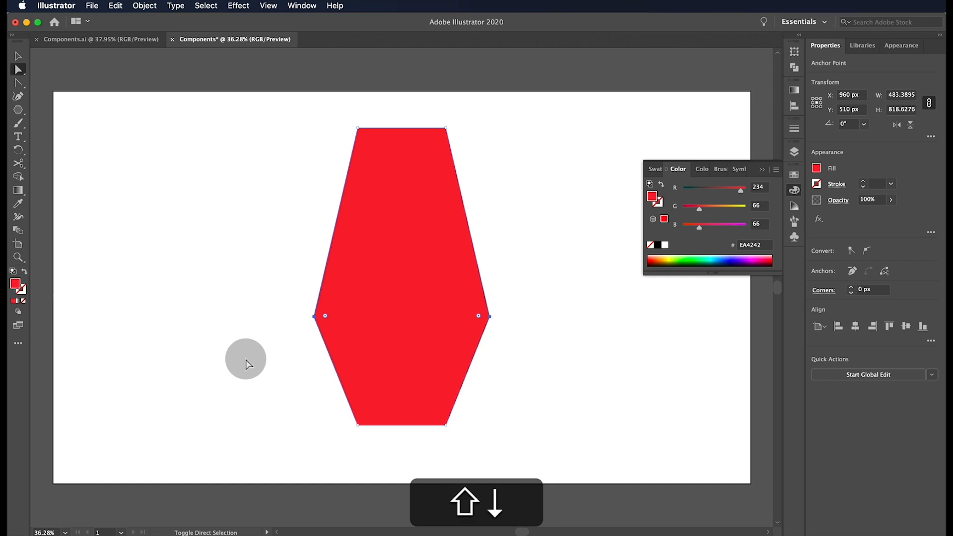
# Step: Narrow the red shape by moving its three right-hand anchor points 40 px to the left
pyautogui.click(542, 159)
pyautogui.moveTo(527, 94); pyautogui.dragTo(420, 447)
pyautogui.hotkey('shift', 'Left')
pyautogui.hotkey('shift', 'Left')
pyautogui.hotkey('shift', 'Left')
pyautogui.hotkey('shift', 'Left')
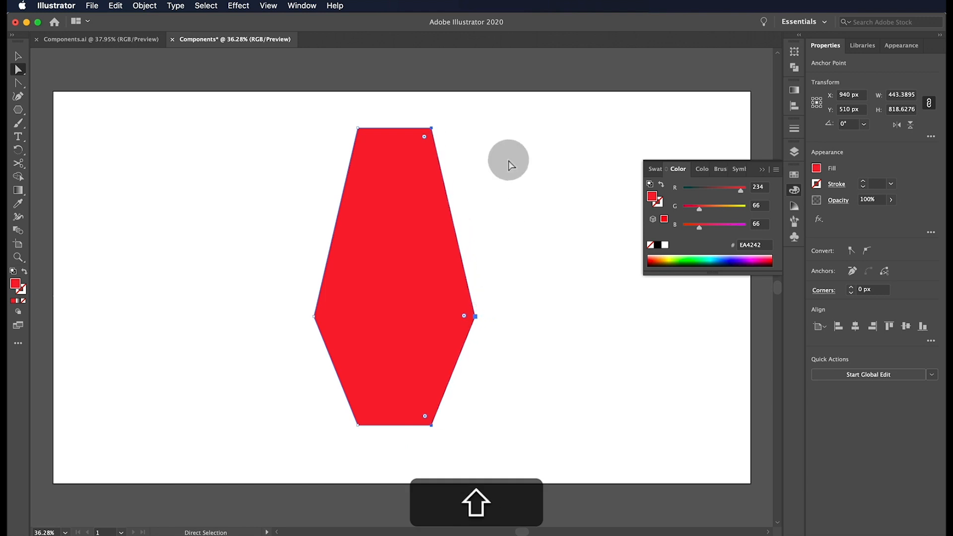
# Step: Narrow the top edge by moving each of its two anchor points 20 px inward, then deselect the shape
pyautogui.click(494, 144)
pyautogui.click(431, 128)
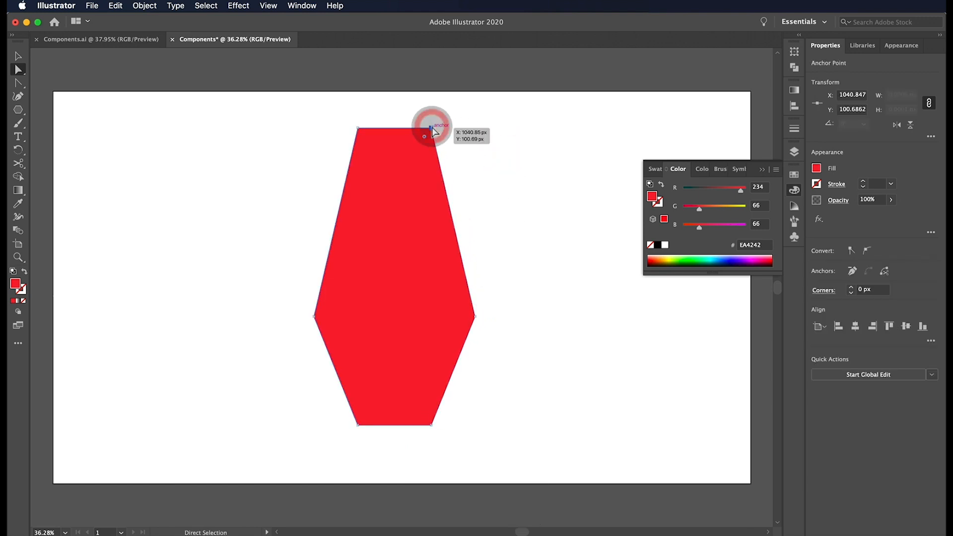
pyautogui.click(358, 129)
pyautogui.hotkey('shift', 'Right')
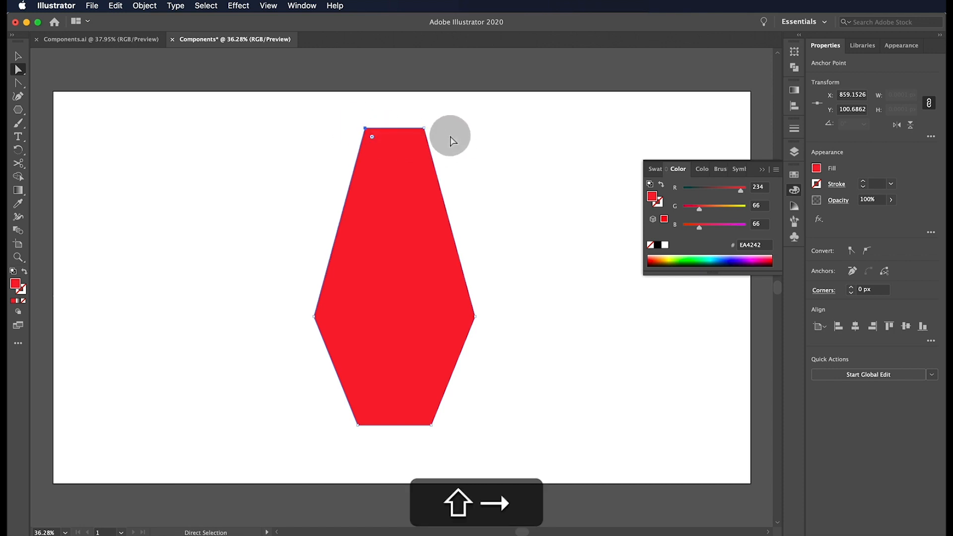
pyautogui.click(474, 173)
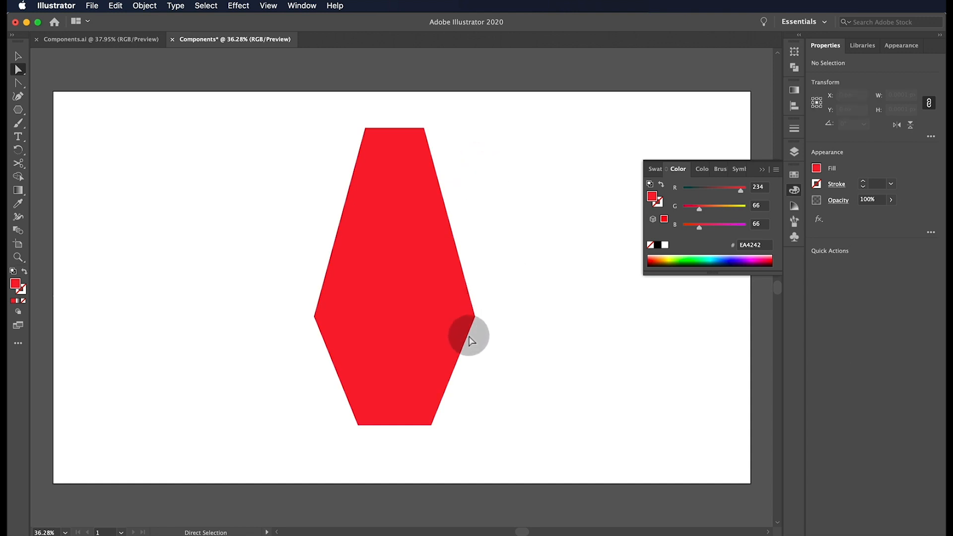
# Step: Draw a horizontal line about 443 px long with the Pen tool across the shape, slightly above its widest points
pyautogui.press('p')
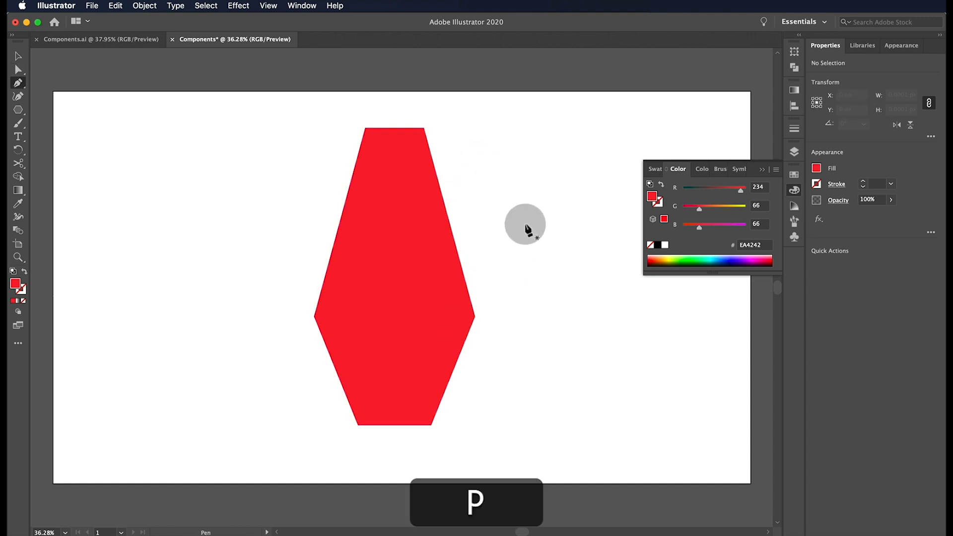
pyautogui.click(314, 276)
pyautogui.keyDown('shift'); pyautogui.click(475, 276); pyautogui.keyUp('shift')
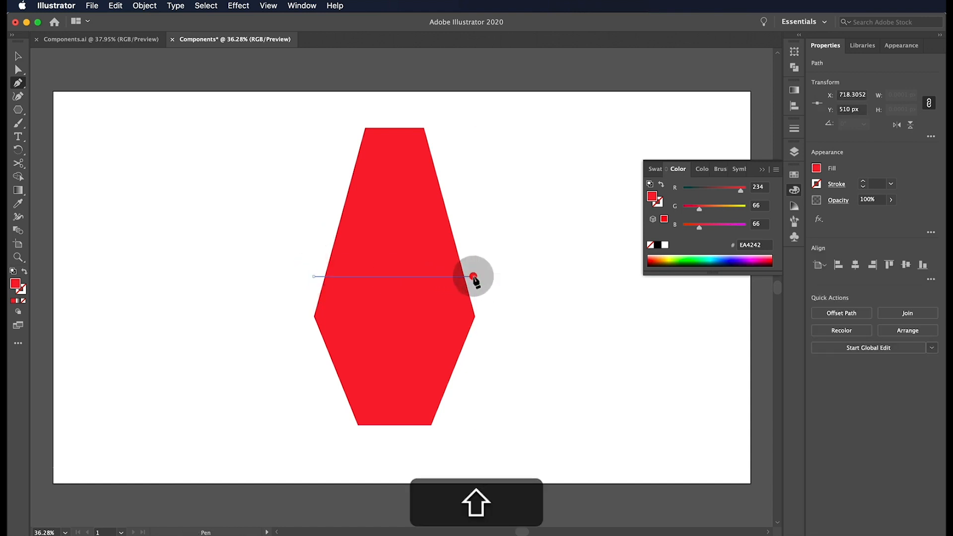
pyautogui.press('v')
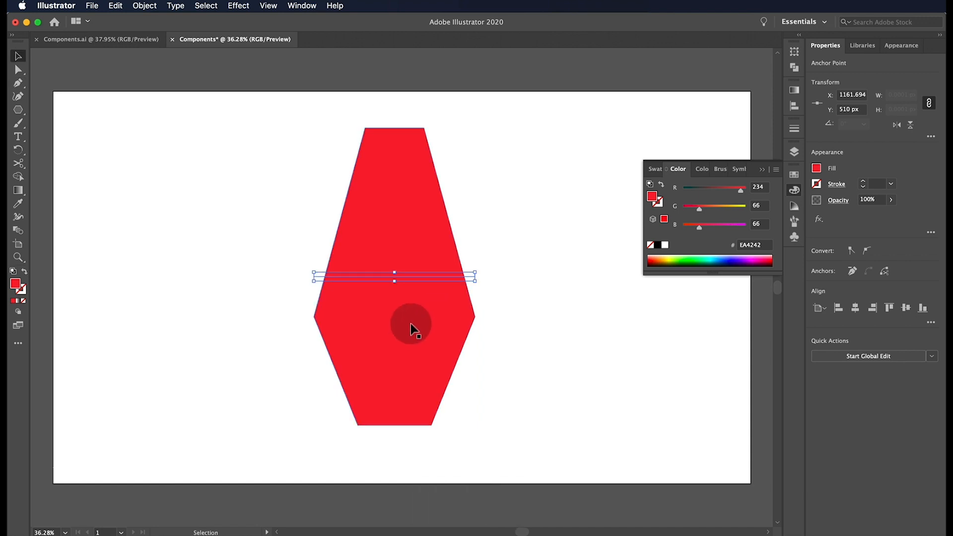
# Step: Give the horizontal line no fill and a black 000000 stroke, and deselect it
pyautogui.click(25, 273)
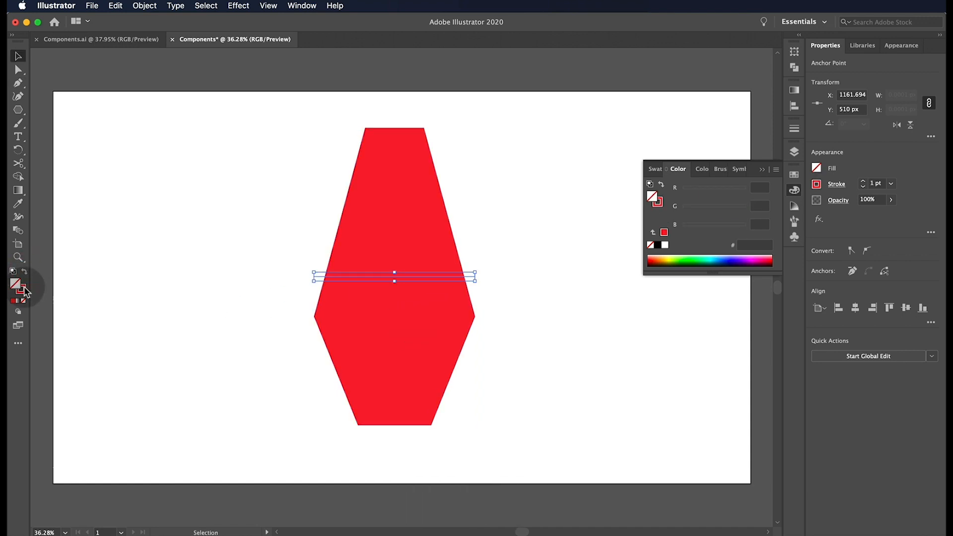
pyautogui.doubleClick(23, 290)
pyautogui.write('000000')
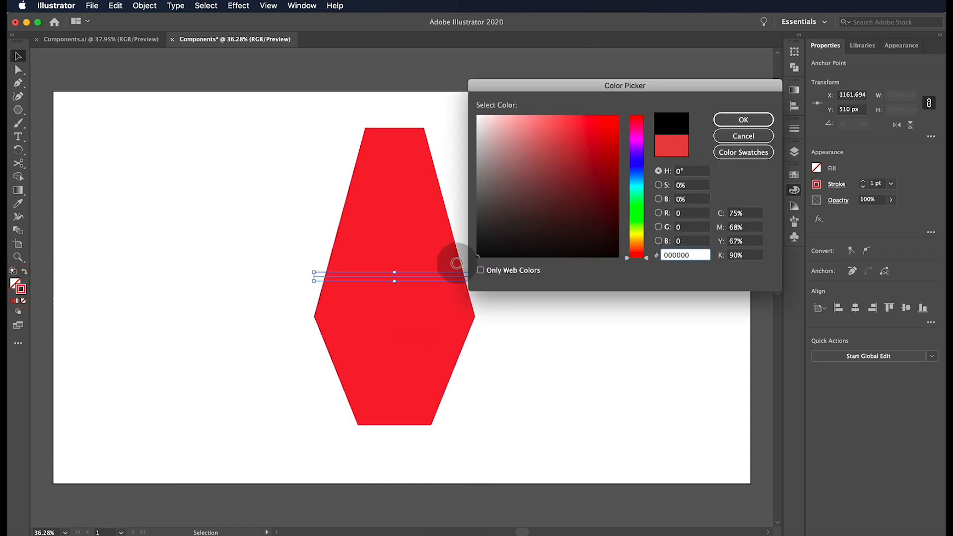
pyautogui.click(738, 121)
pyautogui.click(779, 177)
pyautogui.click(569, 229)
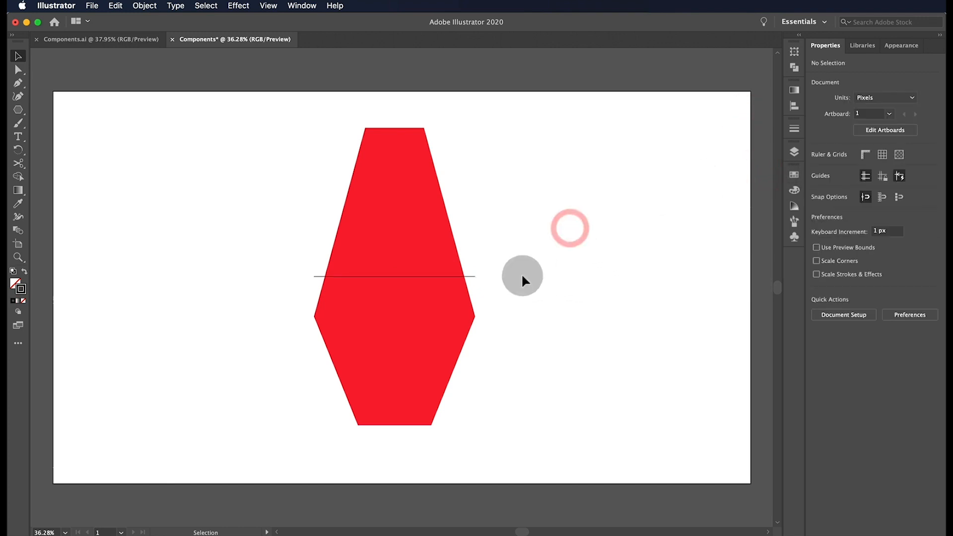
# Step: Curve the shape's two side anchor points with vertical handles reaching the level of the black line, and delete the line
pyautogui.click(372, 345)
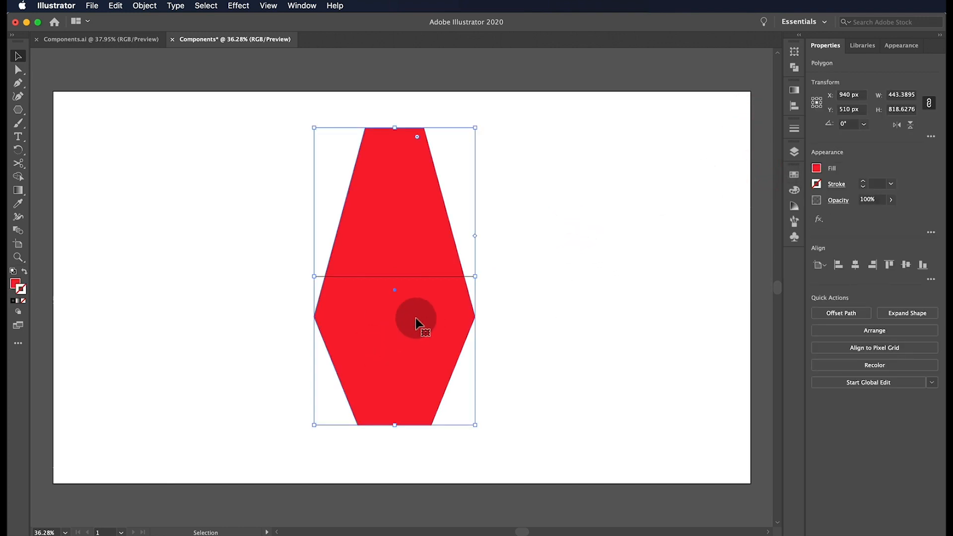
pyautogui.hotkey('shift', 'c')
pyautogui.click(313, 316)
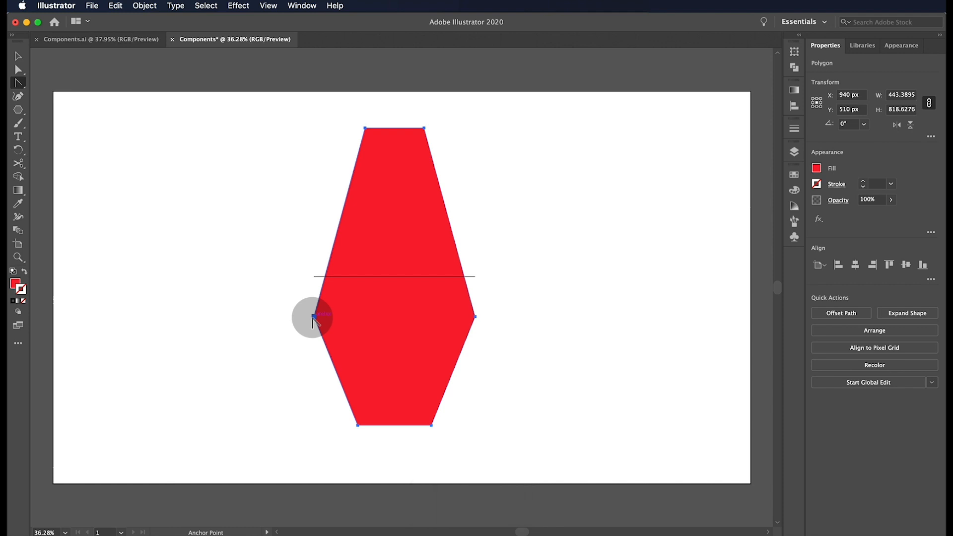
pyautogui.moveTo(312, 350); pyautogui.dragTo(312, 353)
pyautogui.moveTo(475, 317); pyautogui.dragTo(476, 277)
pyautogui.press('v')
pyautogui.click(507, 272)
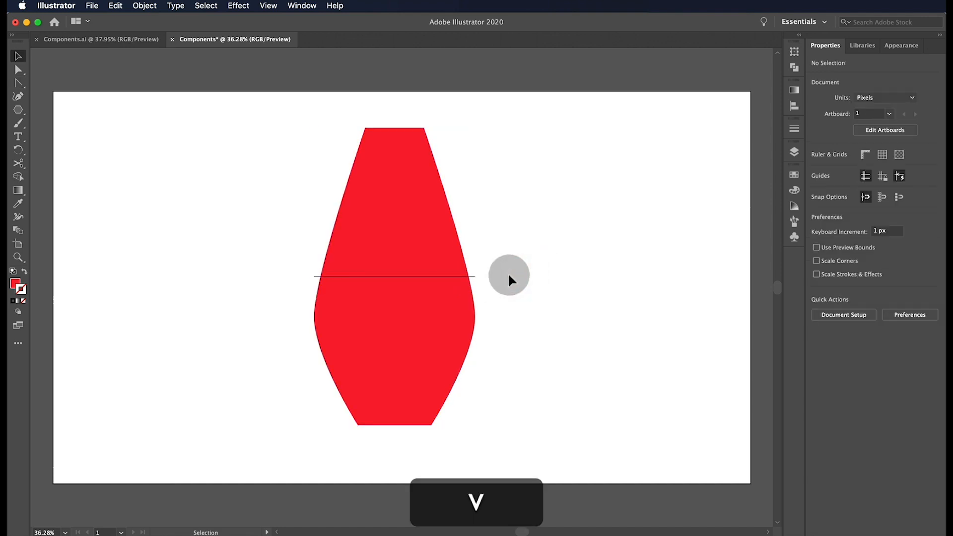
pyautogui.click(474, 277)
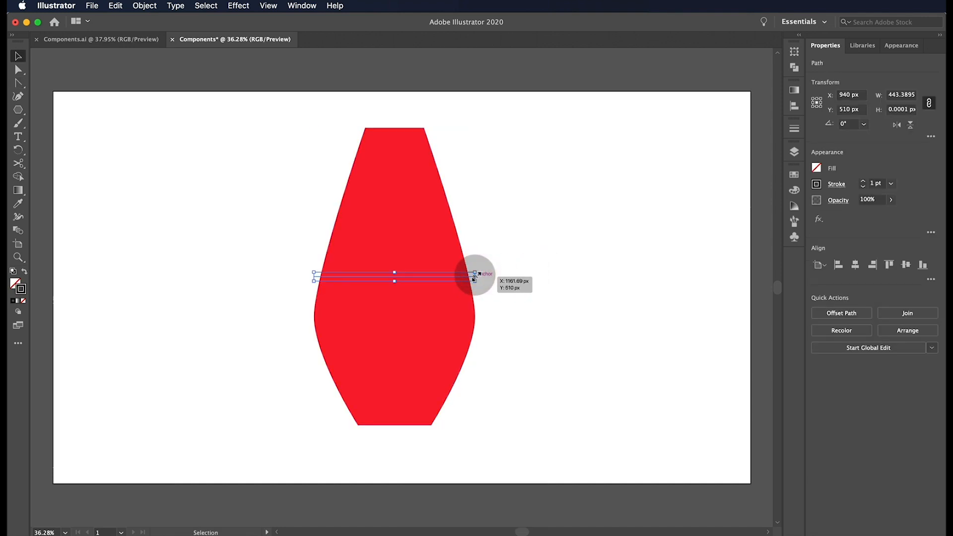
pyautogui.press('BackSpace')
# Step: Move the right-hand side anchor point of the red shape 20 px inward
pyautogui.click(454, 273)
pyautogui.press('a')
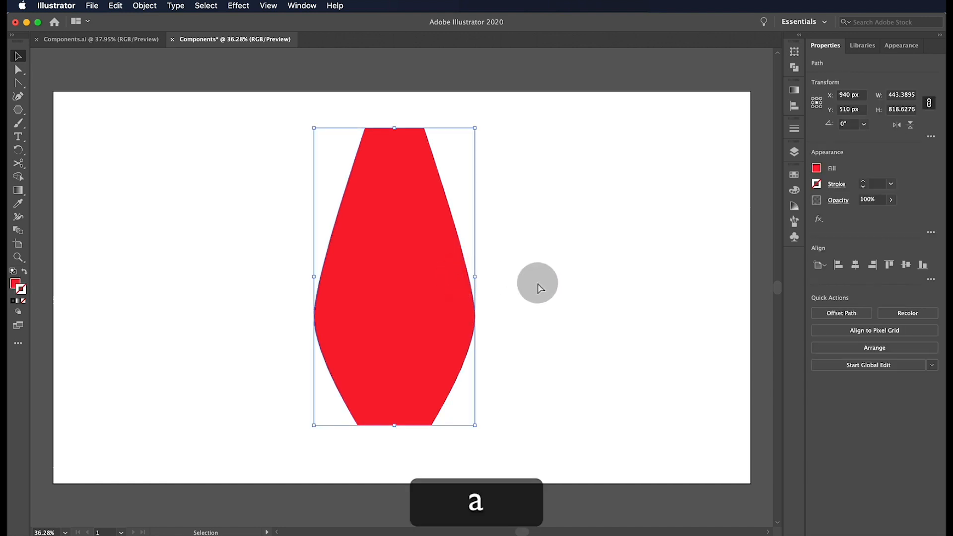
pyautogui.click(475, 316)
pyautogui.hotkey('shift', 'Left')
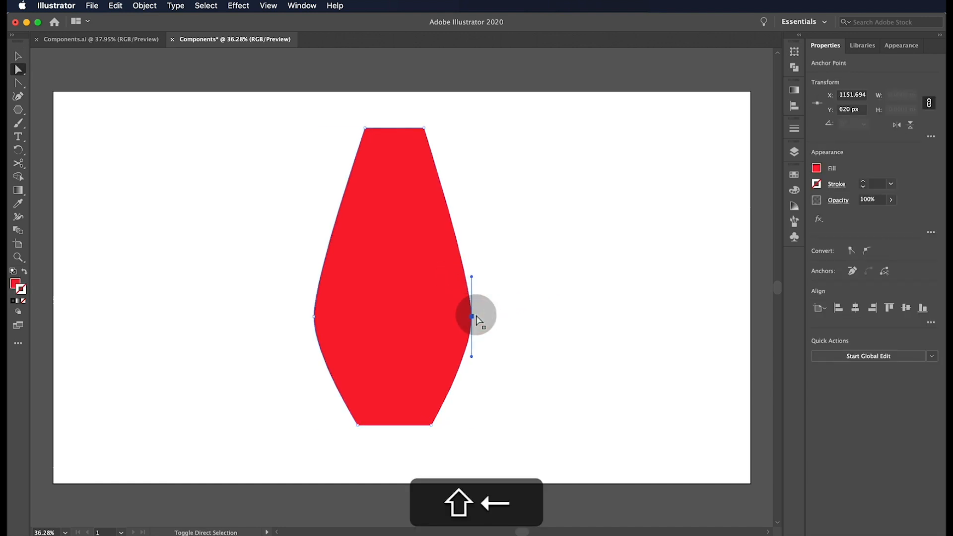
pyautogui.hotkey('shift', 'Left')
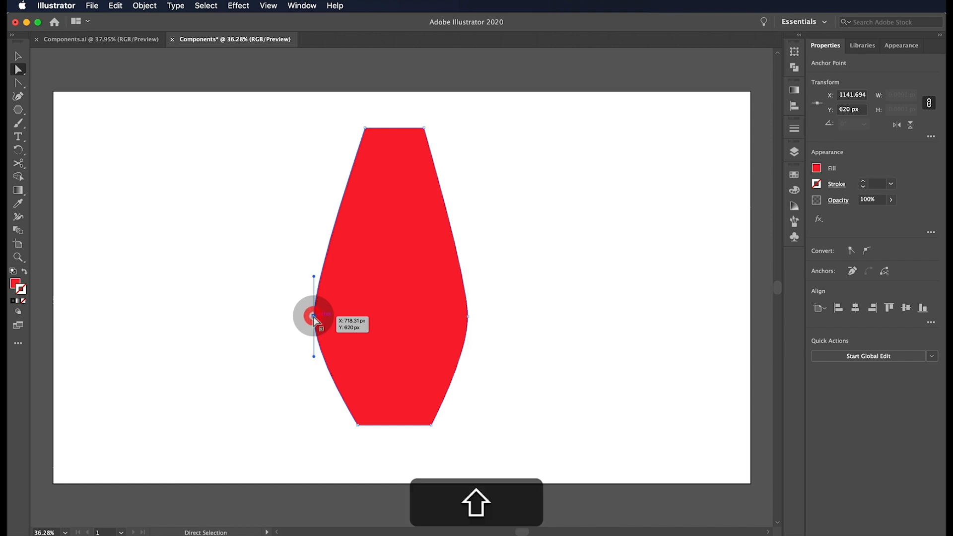
# Step: Move the left-hand side anchor point of the red shape 20 px inward and deselect the shape
pyautogui.click(313, 317)
pyautogui.hotkey('shift', 'Right')
pyautogui.hotkey('shift', 'Right')
pyautogui.press('v')
pyautogui.click(553, 252)
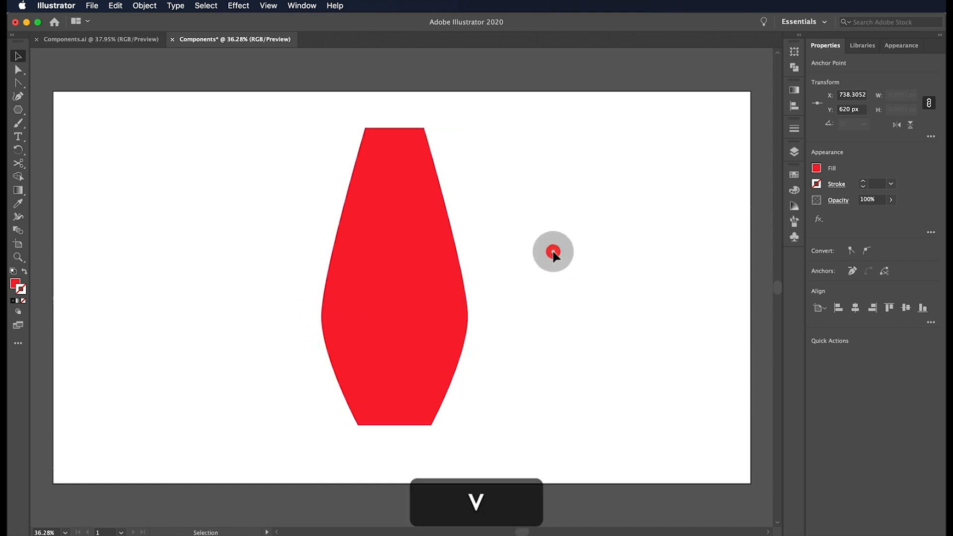
# Step: Slightly round all four corners at the upper and lower ends of the red shape, and deselect it
pyautogui.click(394, 304)
pyautogui.press('a')
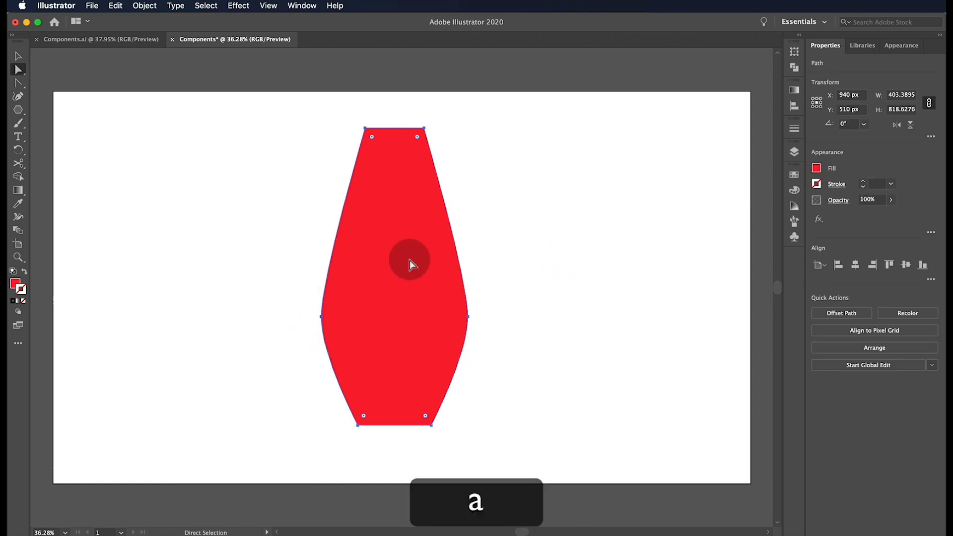
pyautogui.moveTo(374, 139); pyautogui.dragTo(373, 138)
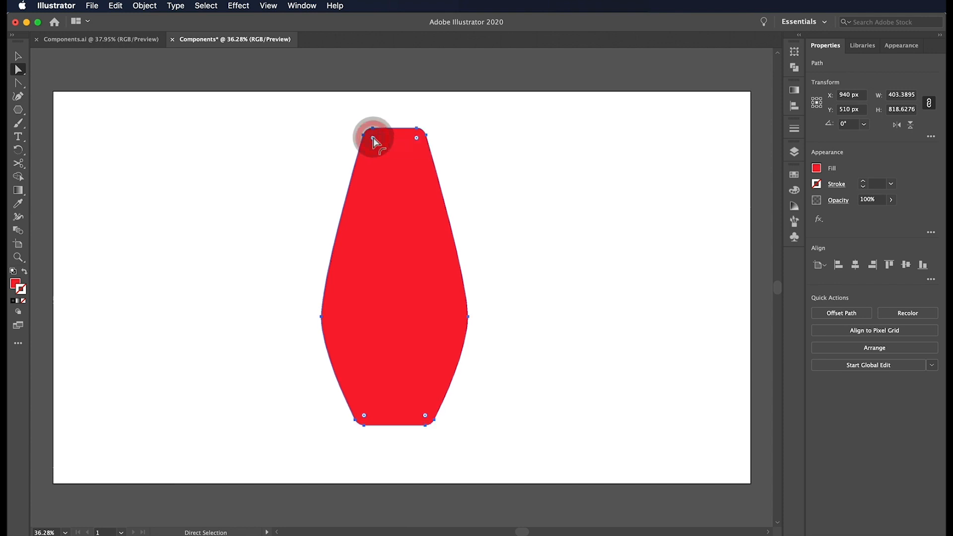
pyautogui.click(466, 135)
pyautogui.click(370, 269)
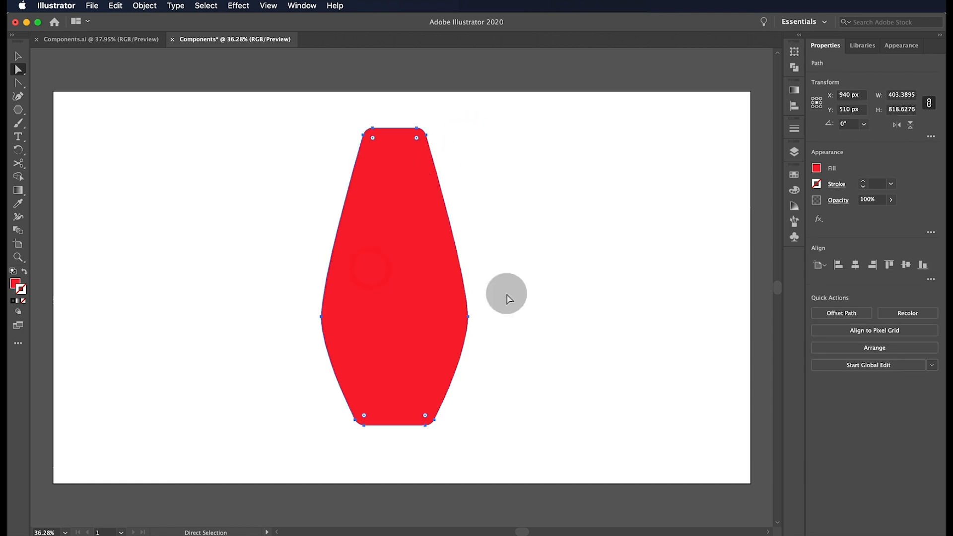
pyautogui.click(521, 298)
# Step: Draw a square about 203 px wide in the empty area beside the lamp body and deselect it
pyautogui.press('m')
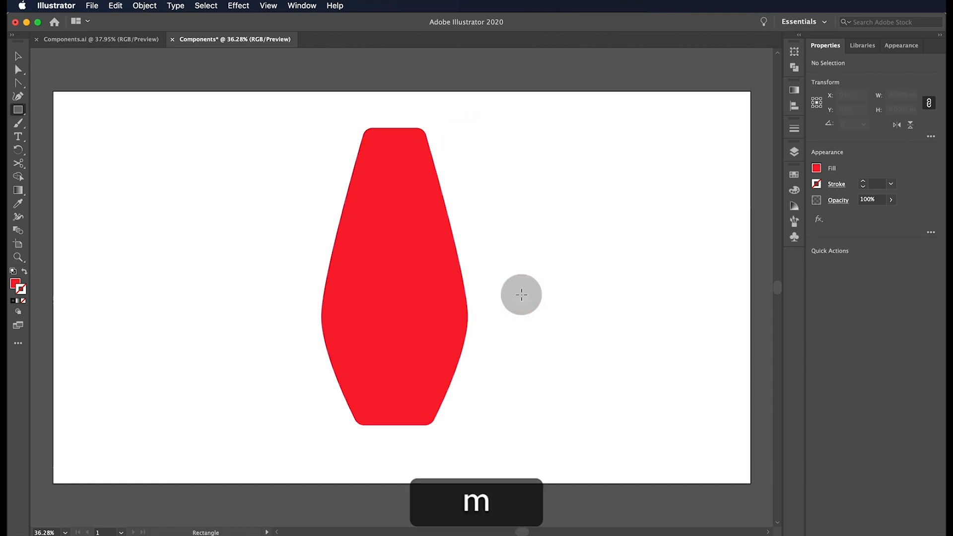
pyautogui.moveTo(627, 154); pyautogui.dragTo(569, 228)
pyautogui.press('shift')
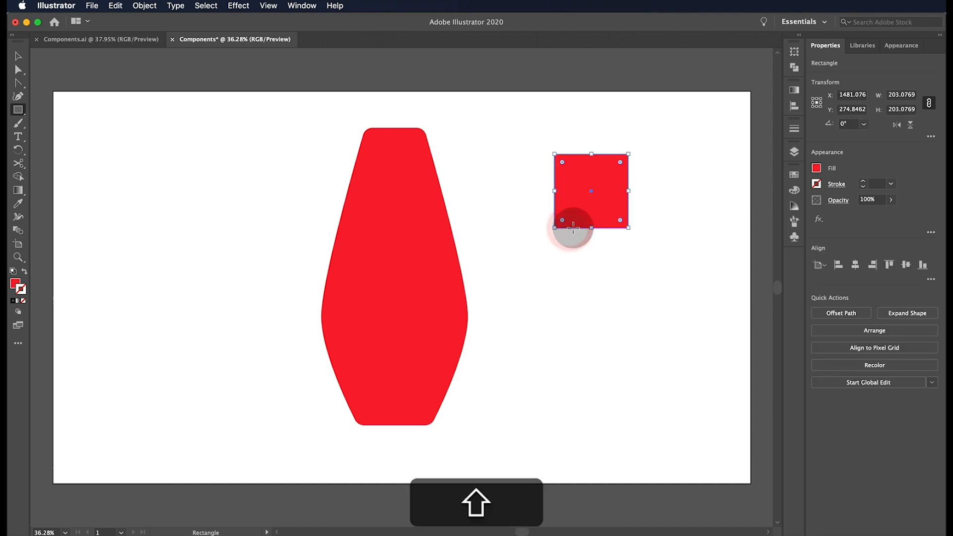
pyautogui.press('v')
pyautogui.click(618, 259)
# Step: Draw a closed triangle with the Pen tool from the square's two lower corners to the midpoint of its upper edge
pyautogui.press('p')
pyautogui.click(555, 227)
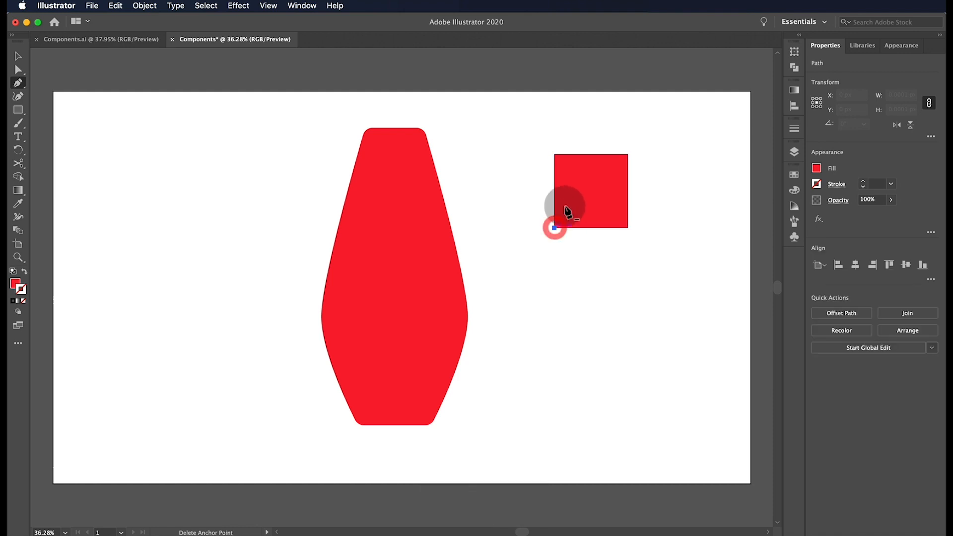
pyautogui.click(591, 155)
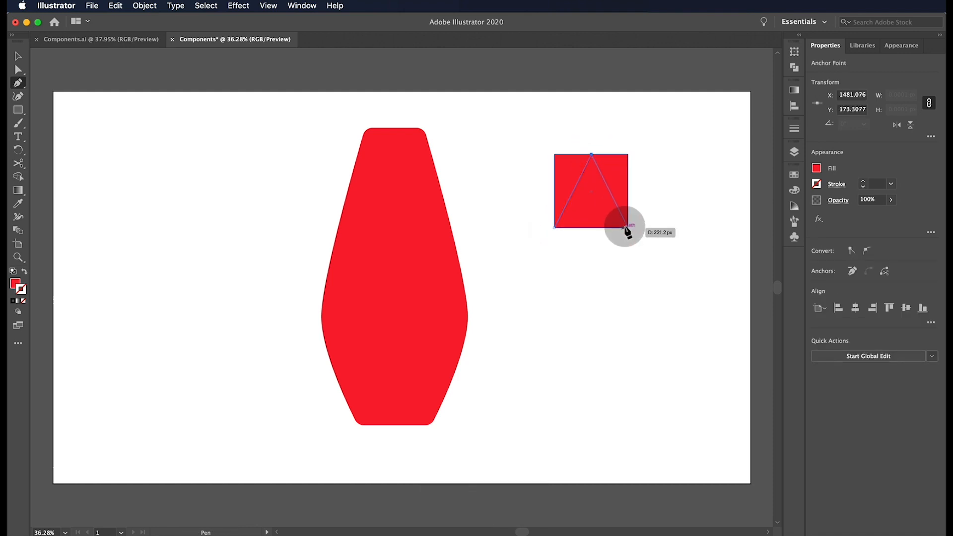
pyautogui.click(627, 228)
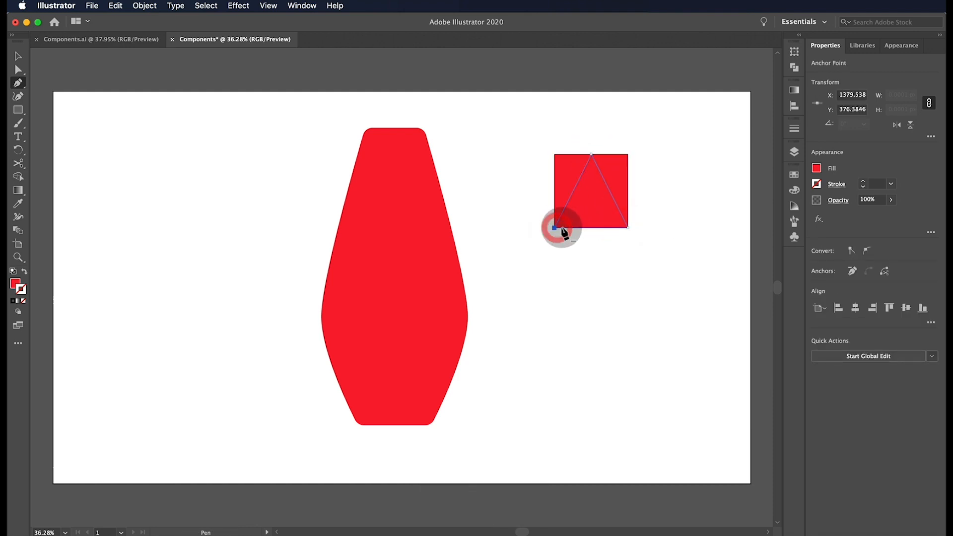
pyautogui.click(560, 228)
# Step: Move the triangle onto the lower end of the lamp body, centered with it, and delete the square
pyautogui.press('v')
pyautogui.moveTo(594, 209); pyautogui.dragTo(394, 435)
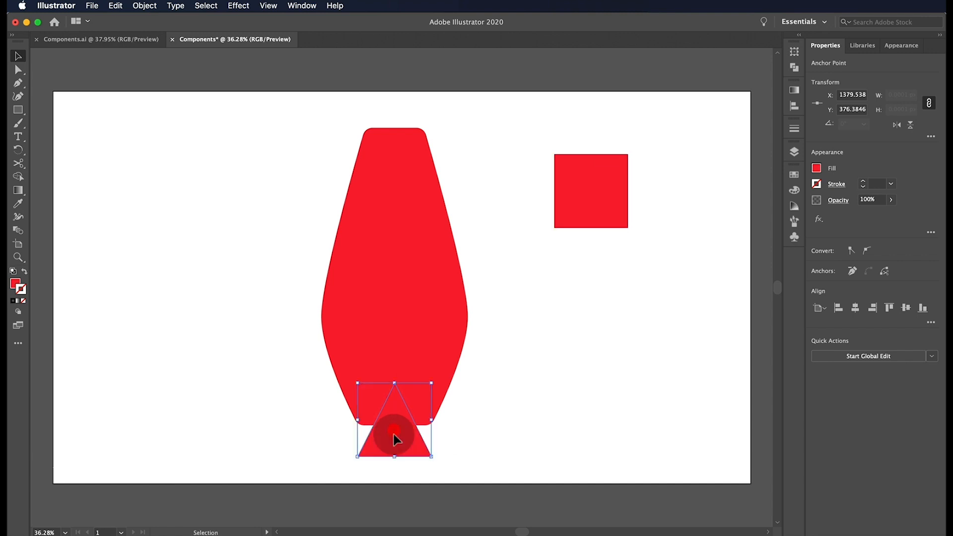
pyautogui.click(611, 193)
pyautogui.press('BackSpace')
pyautogui.click(391, 391)
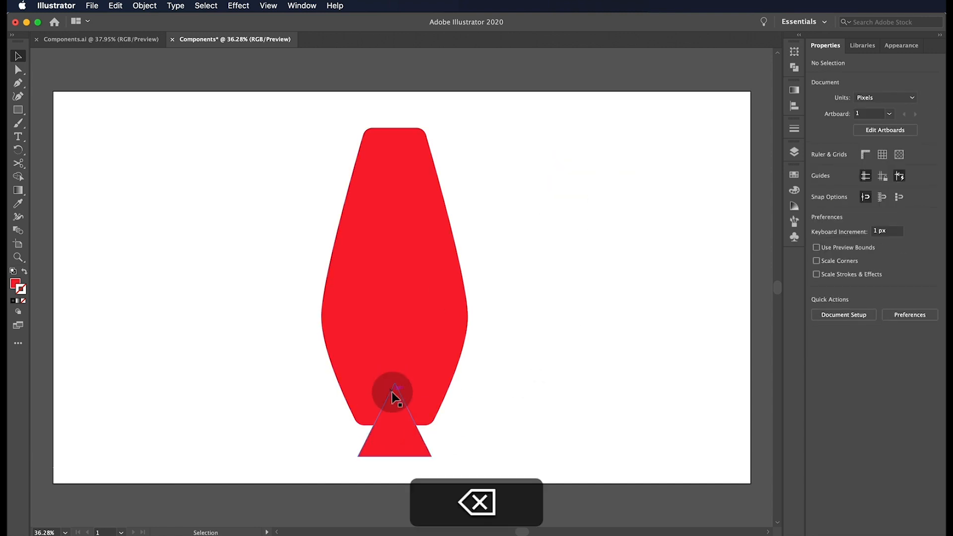
# Step: Enlarge the triangle symmetrically until its sides meet the body's lower corners, nudge it 10 px down and deselect it
pyautogui.moveTo(394, 383); pyautogui.dragTo(395, 350)
pyautogui.moveTo(432, 405); pyautogui.dragTo(453, 405)
pyautogui.moveTo(396, 350); pyautogui.dragTo(396, 332)
pyautogui.hotkey('shift', 'Down')
pyautogui.click(508, 349)
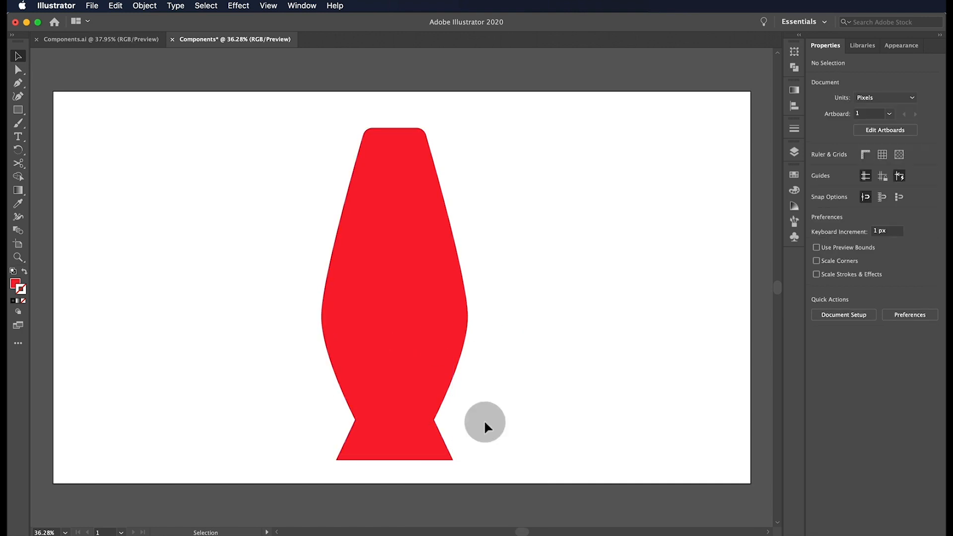
# Step: Draw an ellipse about 322 by 41 px centered on the triangle's lower edge, spanning its full width, and deselect it
pyautogui.press('l')
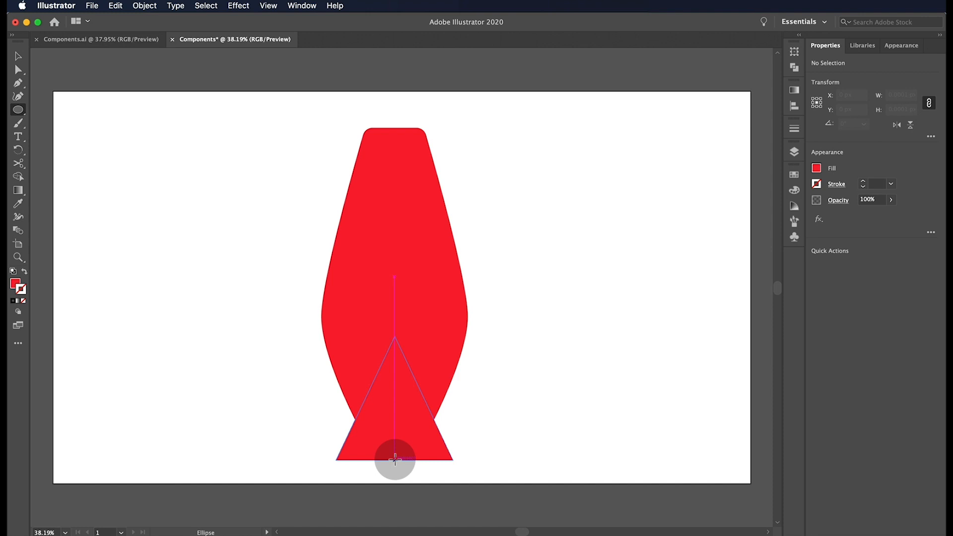
pyautogui.scroll(2, 395, 459)
pyautogui.scroll(-3, 395, 457)
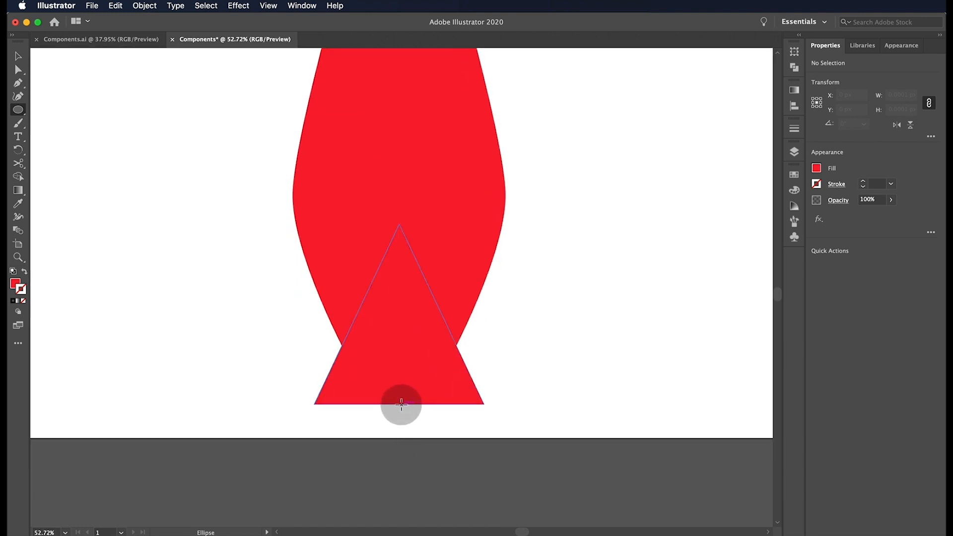
pyautogui.moveTo(405, 403); pyautogui.dragTo(485, 416)
pyautogui.press('alt')
pyautogui.press('v')
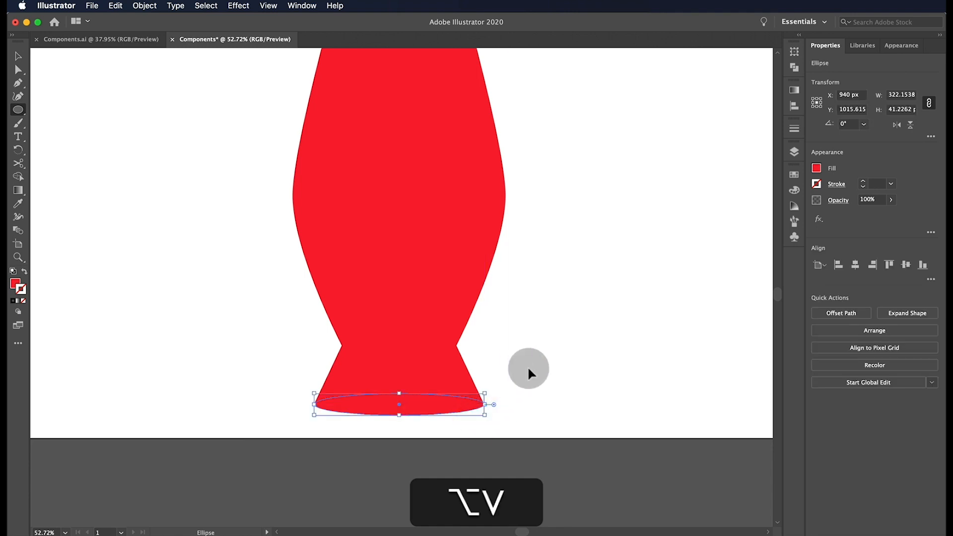
pyautogui.click(530, 369)
# Step: Merge the lamp body, triangle and ellipse into a single shape with the Shape Builder tool, and deselect it
pyautogui.scroll(2, 529, 369)
pyautogui.hscroll(1, 529, 370)
pyautogui.press('super+0')
pyautogui.moveTo(556, 89); pyautogui.dragTo(253, 427)
pyautogui.moveTo(217, 529); pyautogui.dragTo(213, 516)
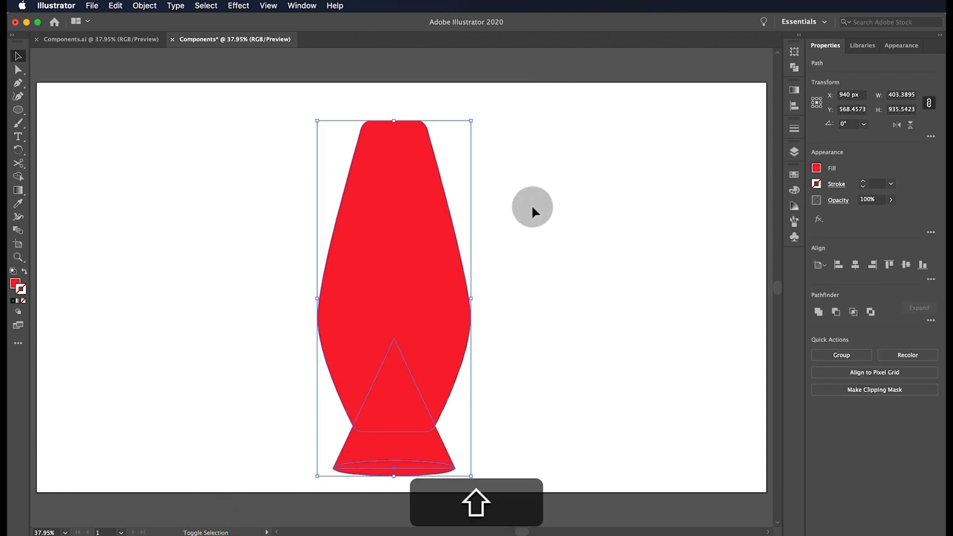
pyautogui.hotkey('shift', 'm')
pyautogui.moveTo(411, 195)
pyautogui.mouseDown()
pyautogui.moveTo(412, 300)
pyautogui.moveTo(390, 465)
pyautogui.moveTo(389, 394)
pyautogui.mouseUp()
pyautogui.moveTo(388, 281); pyautogui.dragTo(388, 278)
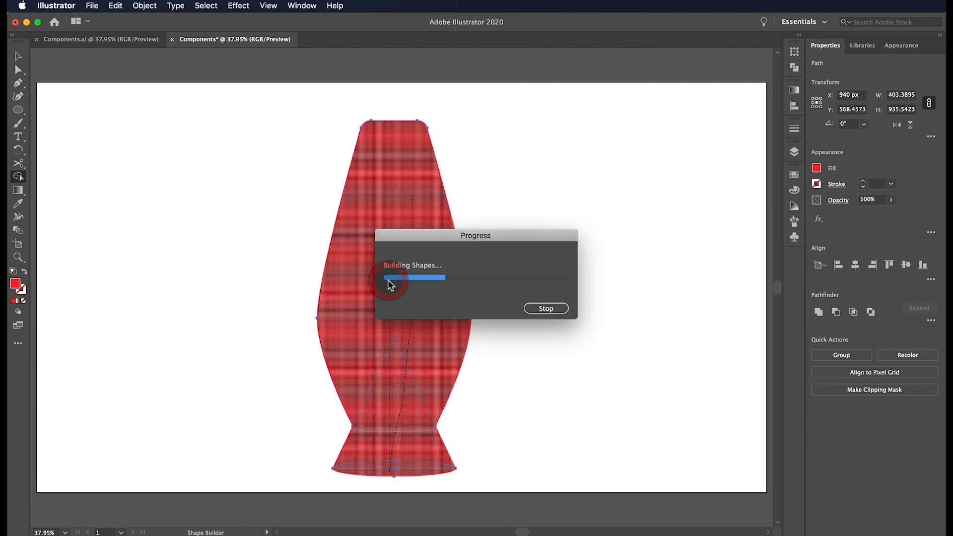
pyautogui.press('v')
pyautogui.click(519, 234)
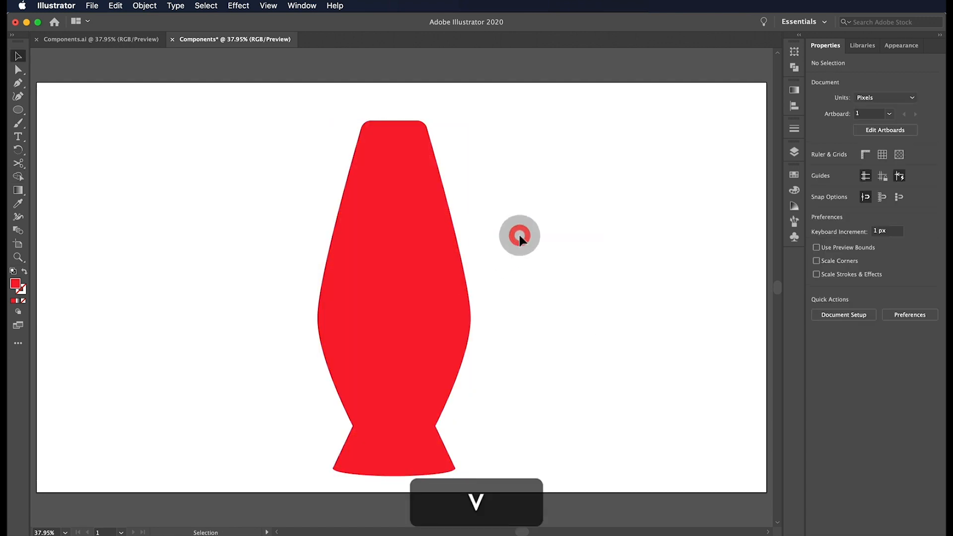
# Step: Center the merged lamp shape horizontally and vertically on the artboard, and deselect it
pyautogui.click(389, 263)
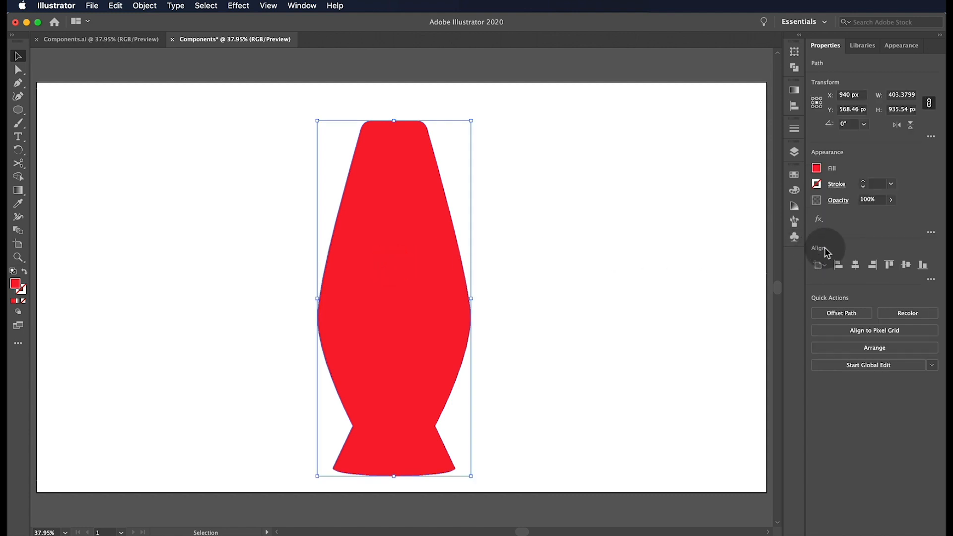
pyautogui.click(308, 5)
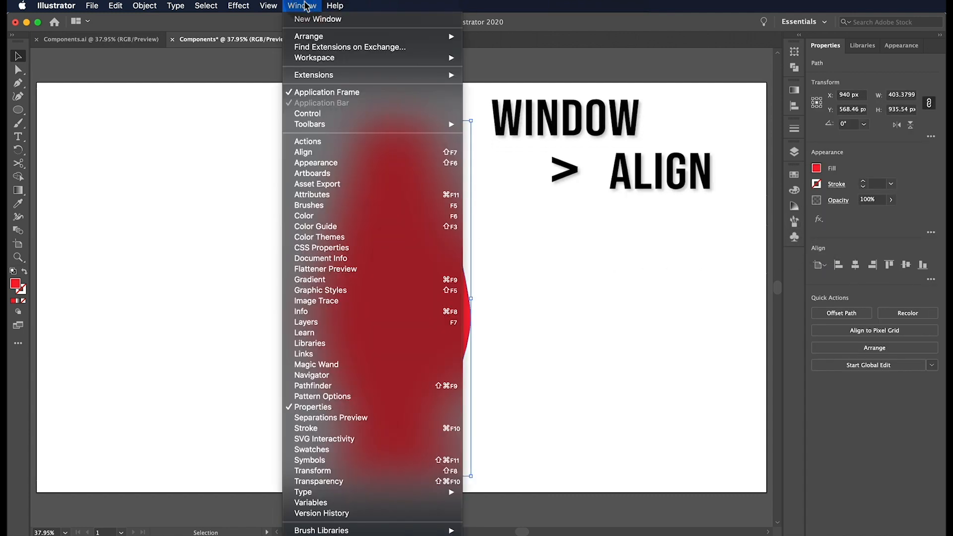
pyautogui.click(307, 152)
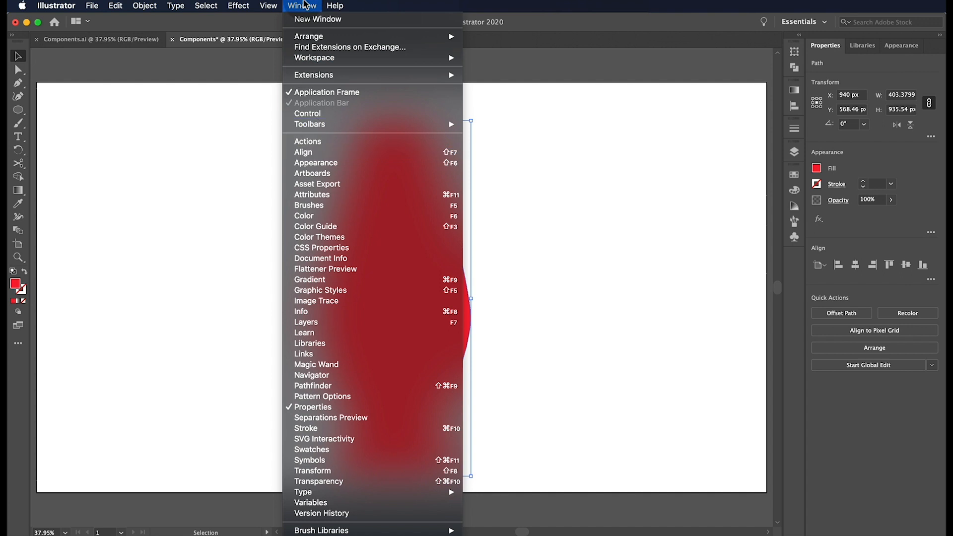
pyautogui.click(856, 264)
pyautogui.click(906, 265)
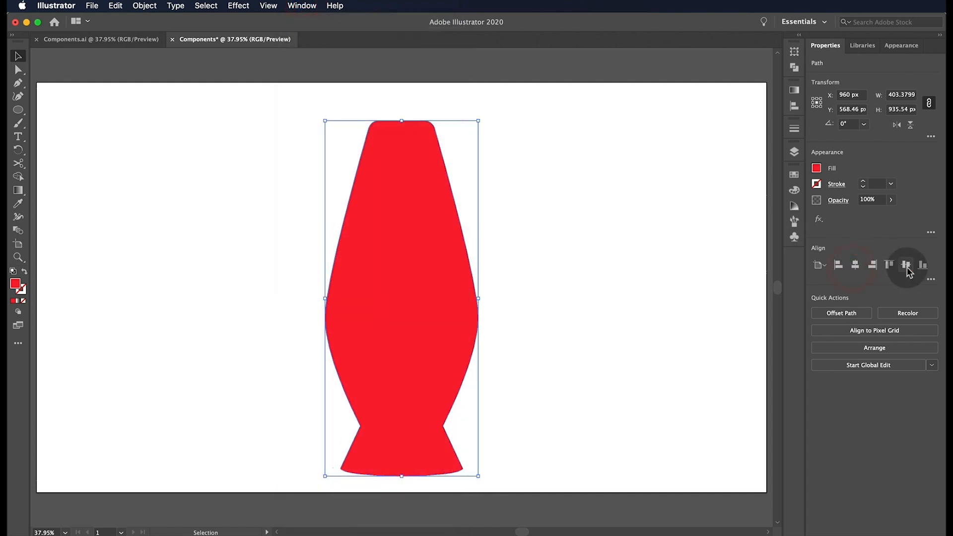
pyautogui.click(550, 212)
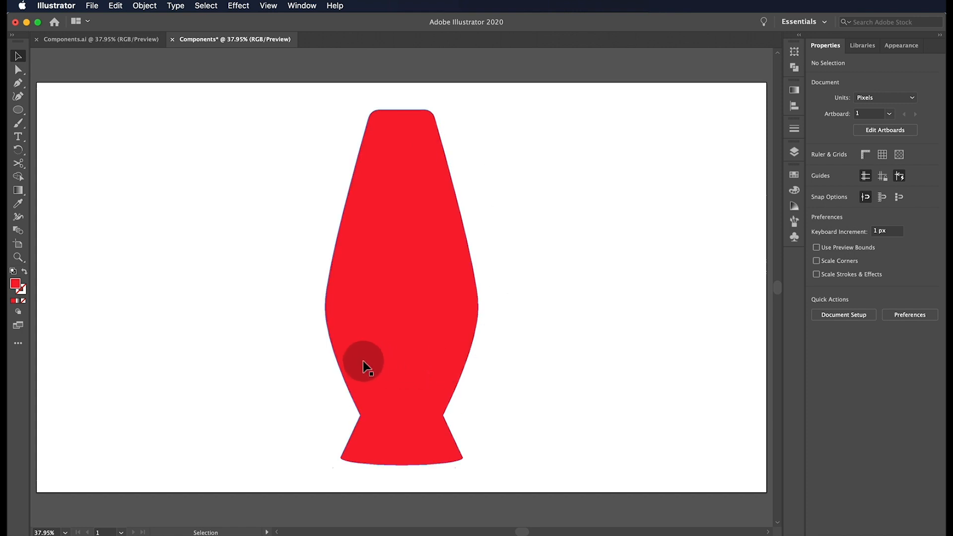
# Step: Draw two horizontal lines about 403 px long across the lamp with the Pen tool, at Y about 167 px and 723 px
pyautogui.press('p')
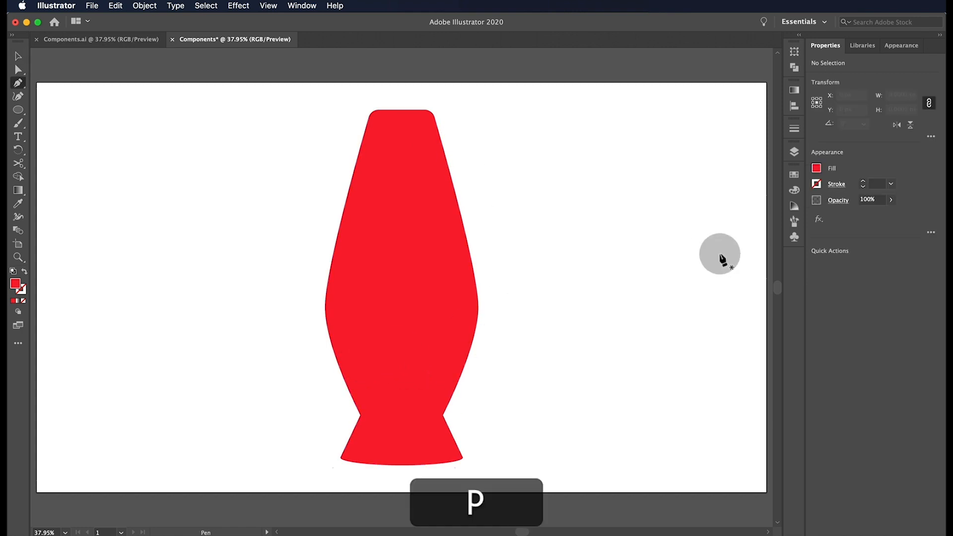
pyautogui.click(324, 145)
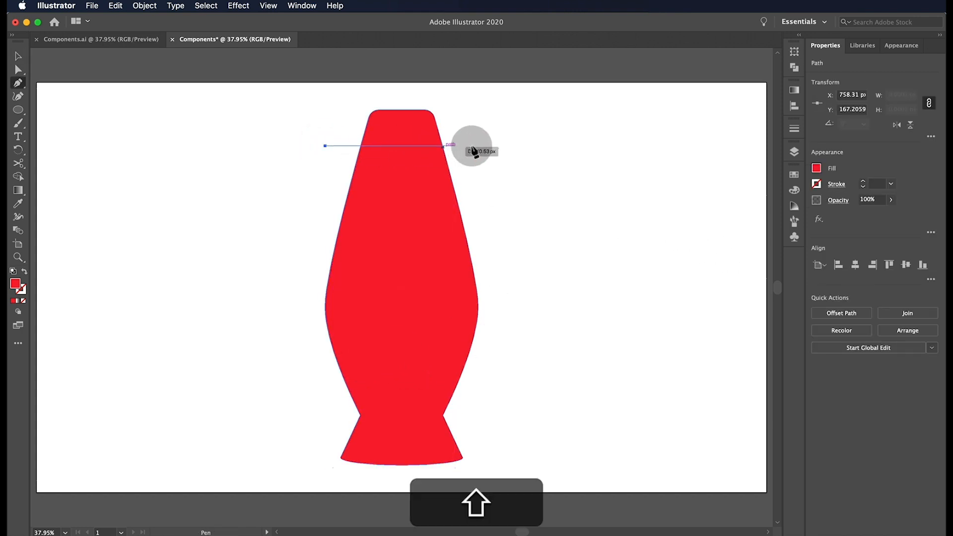
pyautogui.keyDown('shift'); pyautogui.click(478, 146); pyautogui.keyUp('shift')
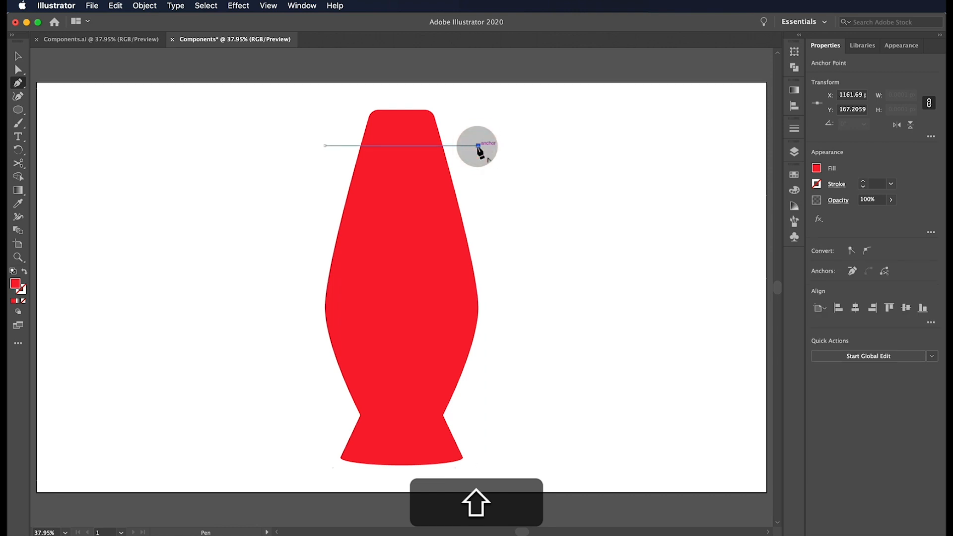
pyautogui.press('p')
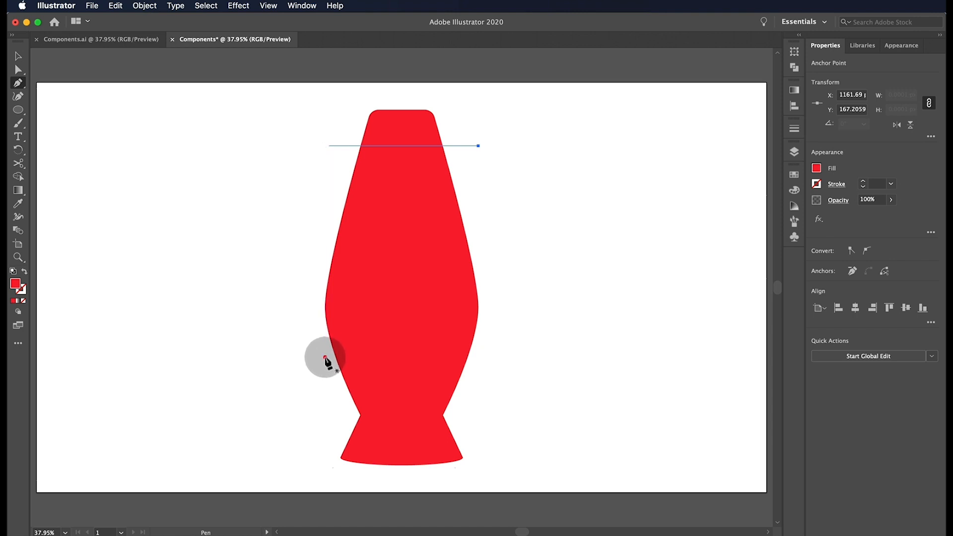
pyautogui.click(325, 357)
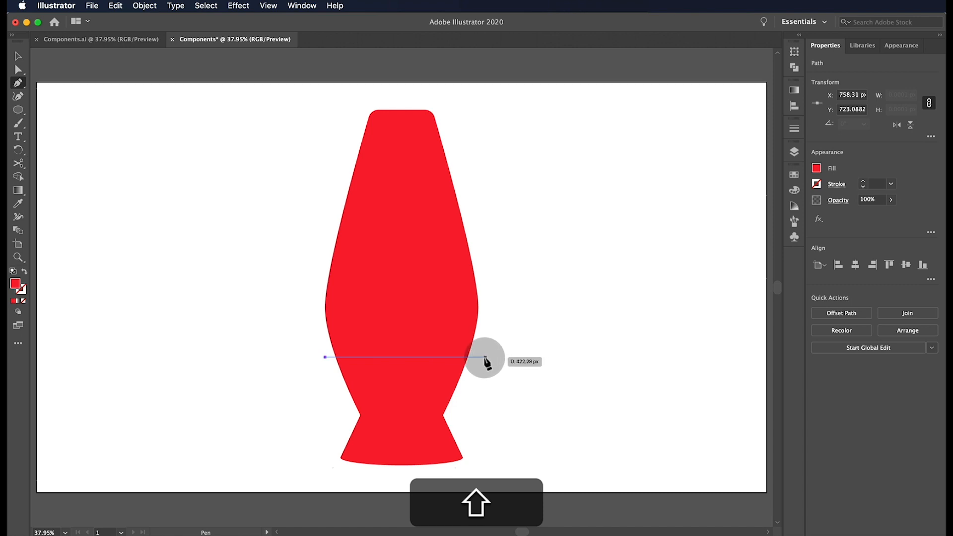
pyautogui.keyDown('shift'); pyautogui.click(478, 357); pyautogui.keyUp('shift')
pyautogui.hotkey('shift', 'v')
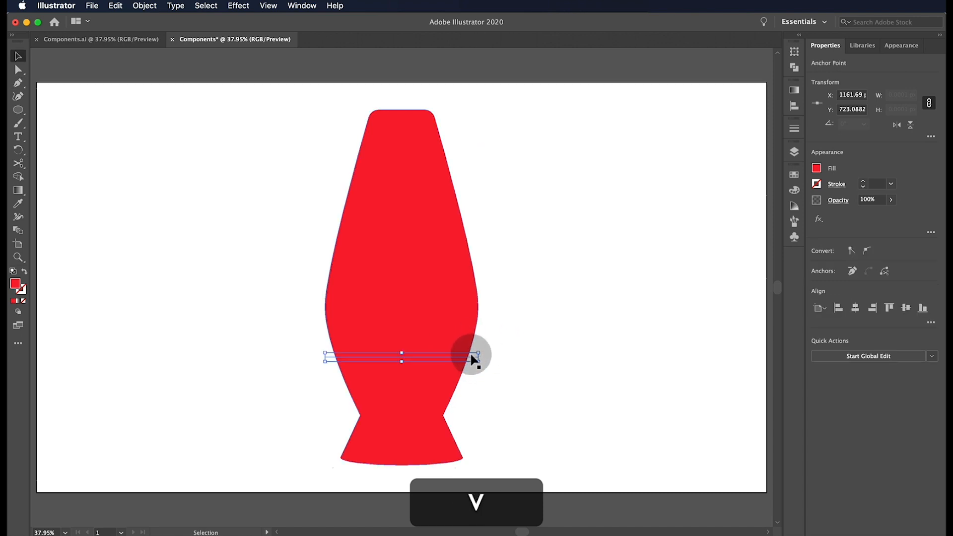
# Step: Give both horizontal lines no fill and a black 000000 stroke, and deselect them
pyautogui.keyDown('shift'); pyautogui.click(469, 146); pyautogui.keyUp('shift')
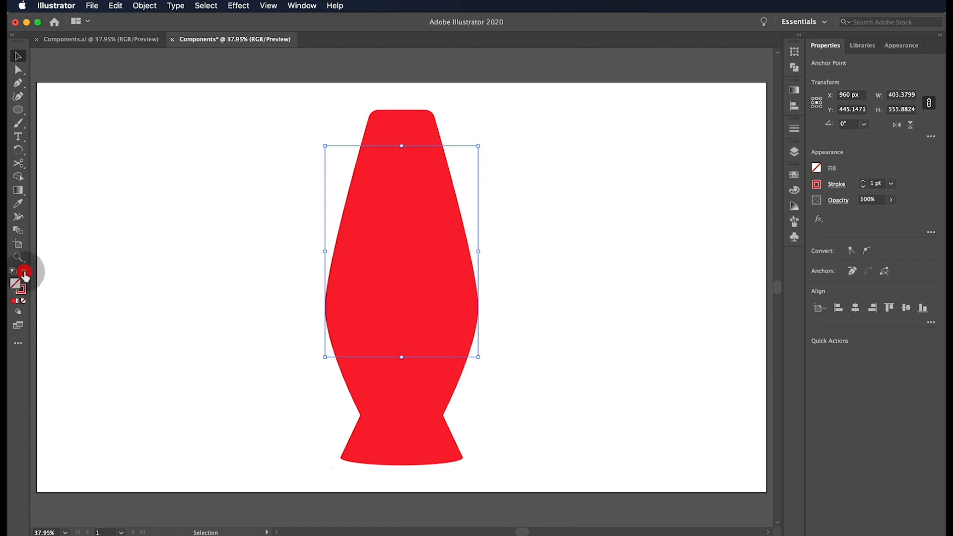
pyautogui.doubleClick(21, 288)
pyautogui.moveTo(569, 197); pyautogui.dragTo(459, 265)
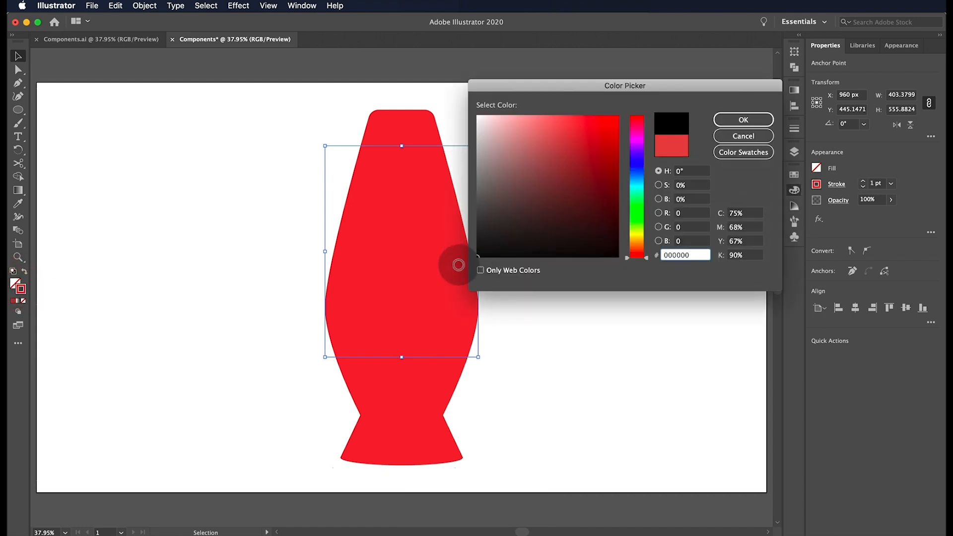
pyautogui.click(743, 120)
pyautogui.click(586, 139)
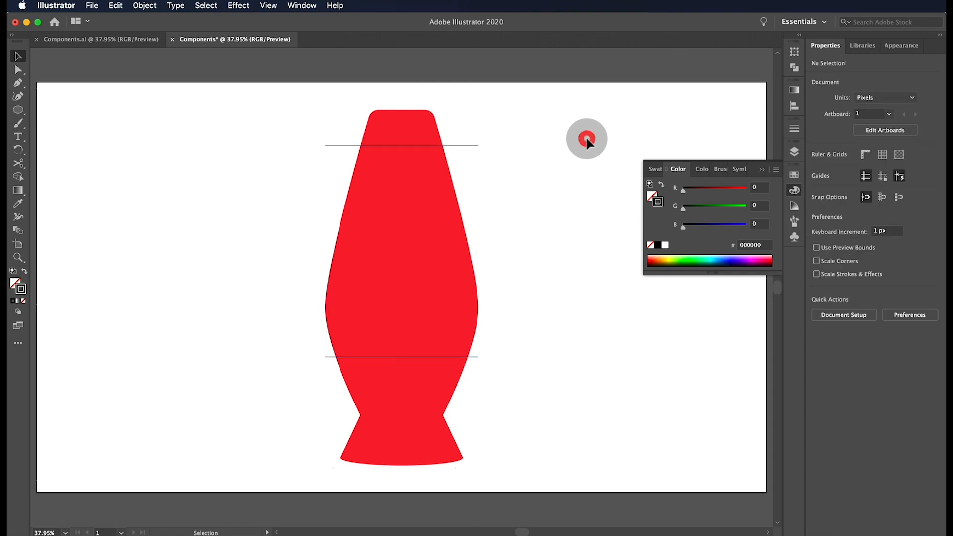
# Step: Align both lines to the horizontal center of the lamp shape as key object, and deselect everything
pyautogui.moveTo(497, 137); pyautogui.dragTo(328, 407)
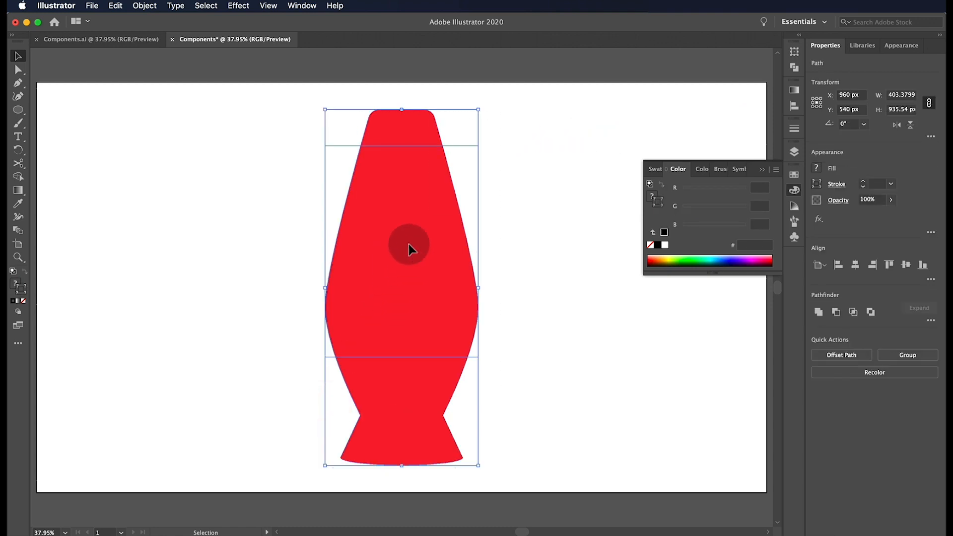
pyautogui.click(857, 265)
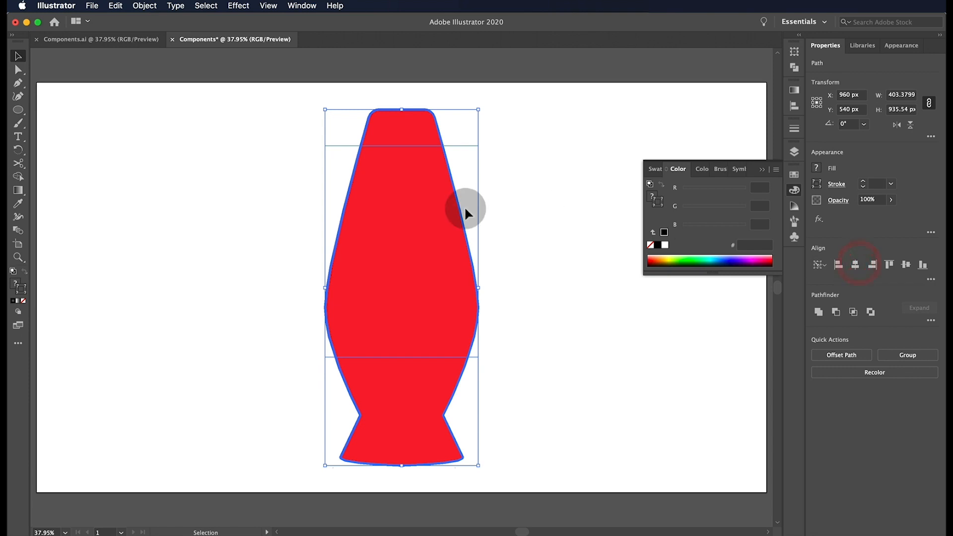
pyautogui.click(509, 194)
# Step: Add an anchor point at the middle of the upper line and raise it 10 px
pyautogui.press('=')
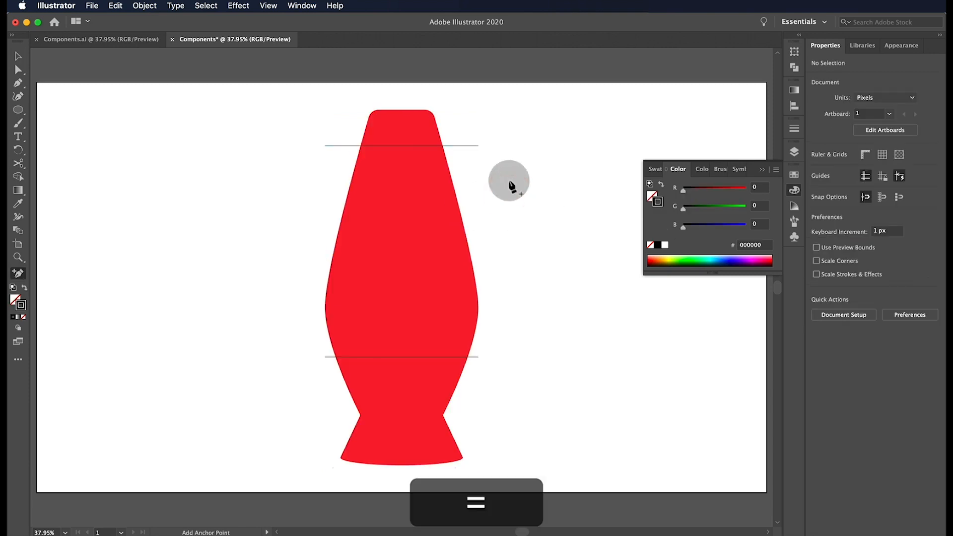
pyautogui.click(402, 146)
pyautogui.press('a')
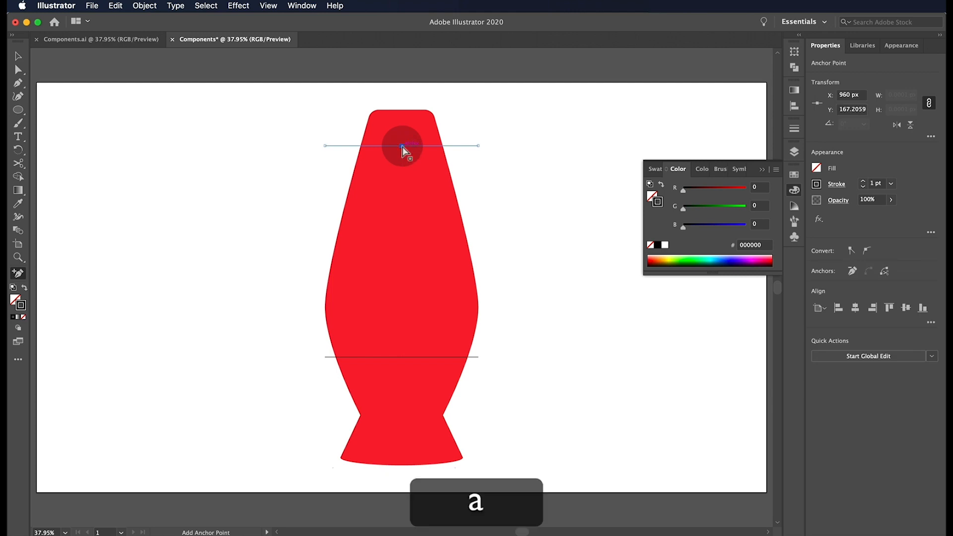
pyautogui.press('shift')
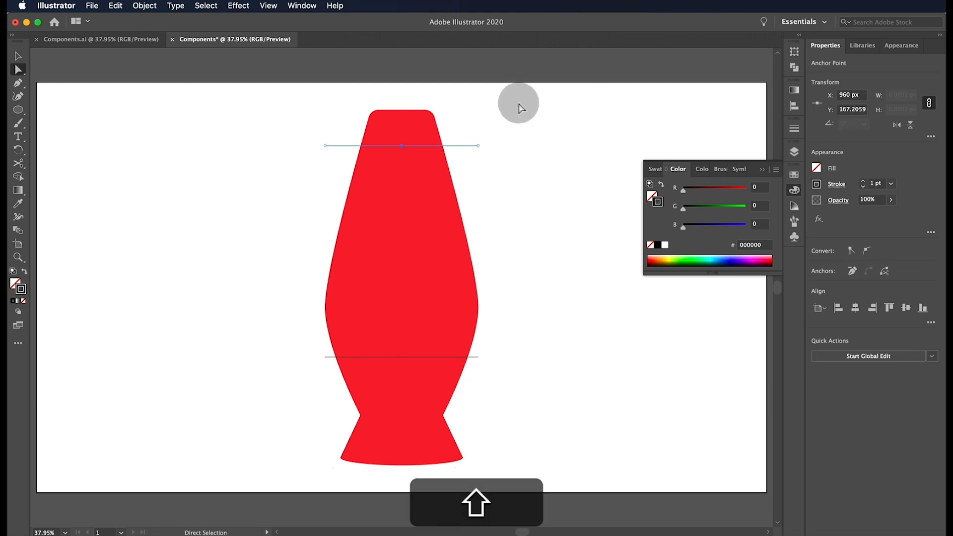
pyautogui.hotkey('shift', 'Up')
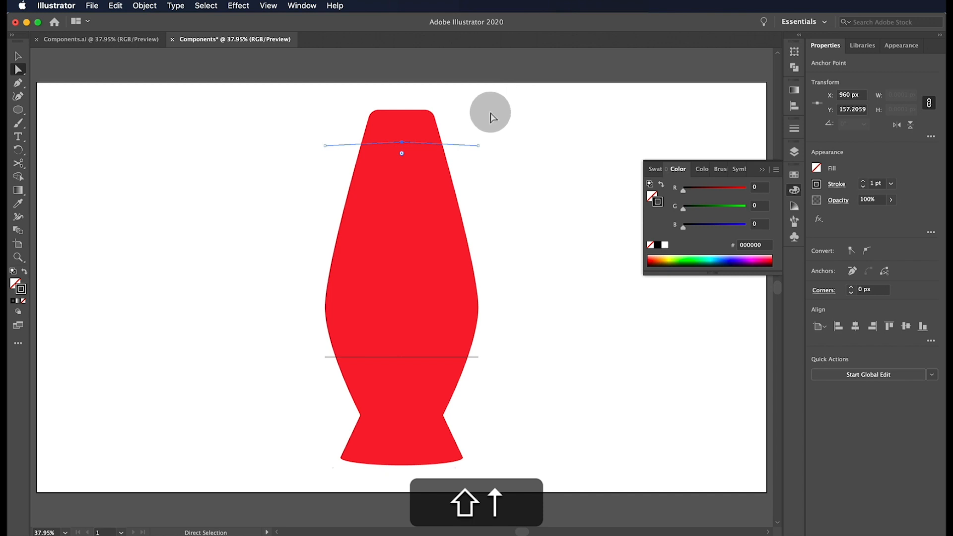
# Step: Convert the upper line's middle anchor to a smooth point with horizontal handles so the line arches upward, and deselect it
pyautogui.press('shift')
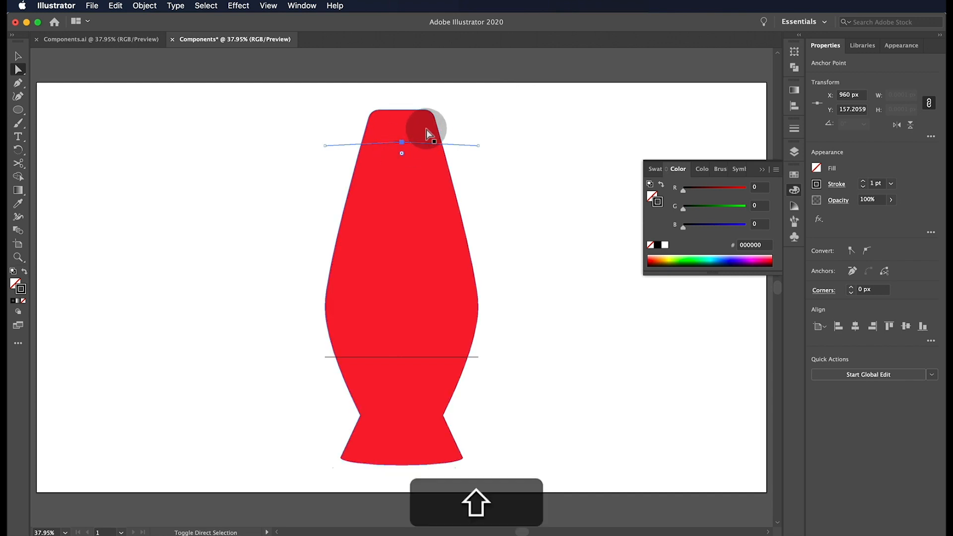
pyautogui.hotkey('shift', 'c')
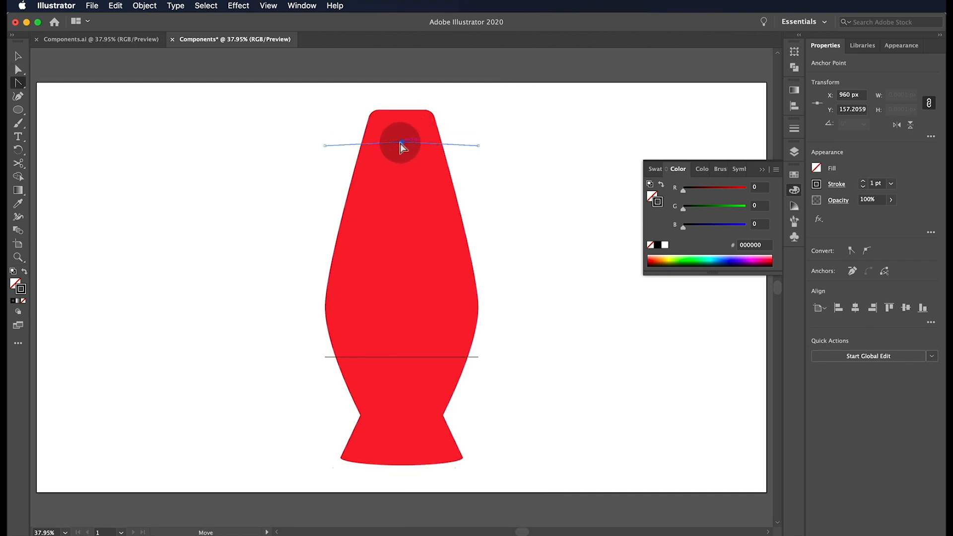
pyautogui.press('shift')
pyautogui.moveTo(415, 143); pyautogui.dragTo(433, 145)
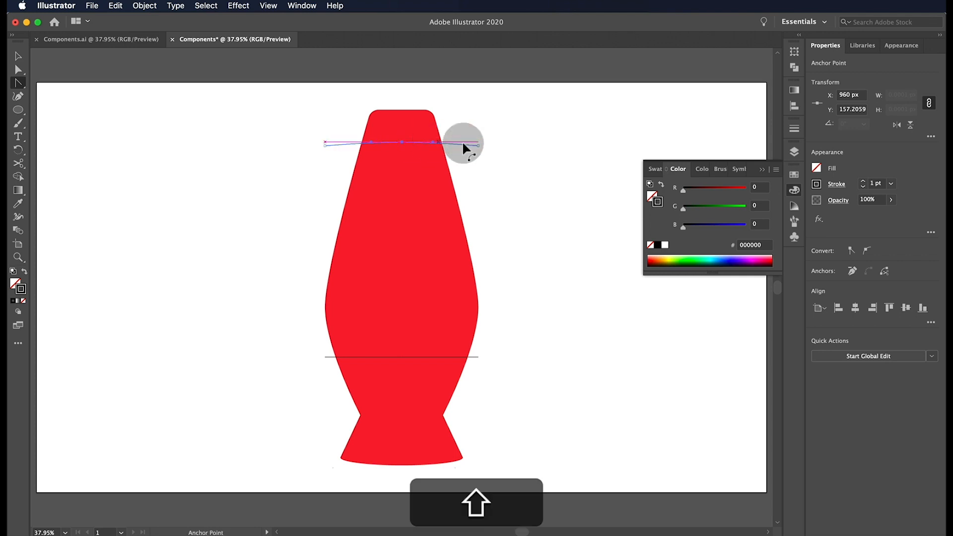
pyautogui.press('v')
pyautogui.click(524, 142)
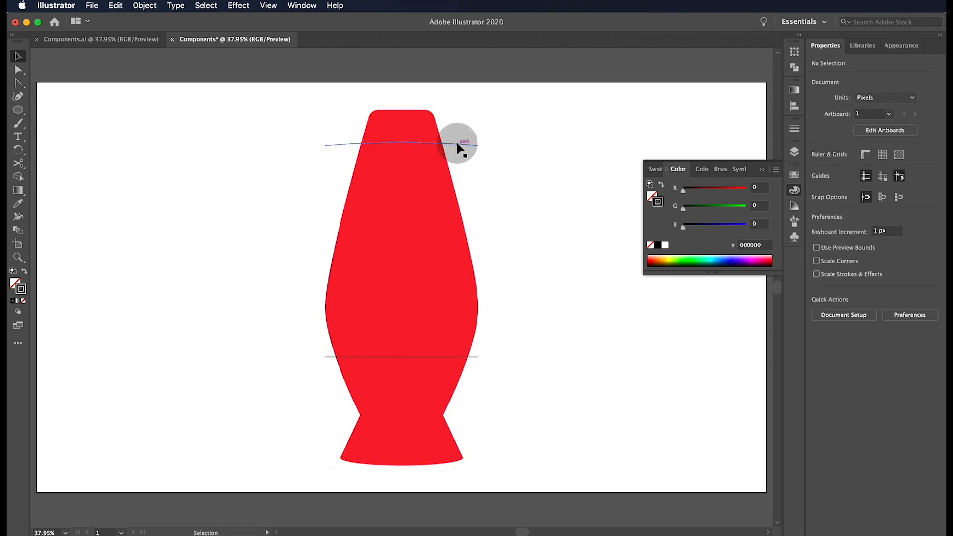
# Step: Add an anchor point at the middle of the lower line and lower it 20 px
pyautogui.press('=')
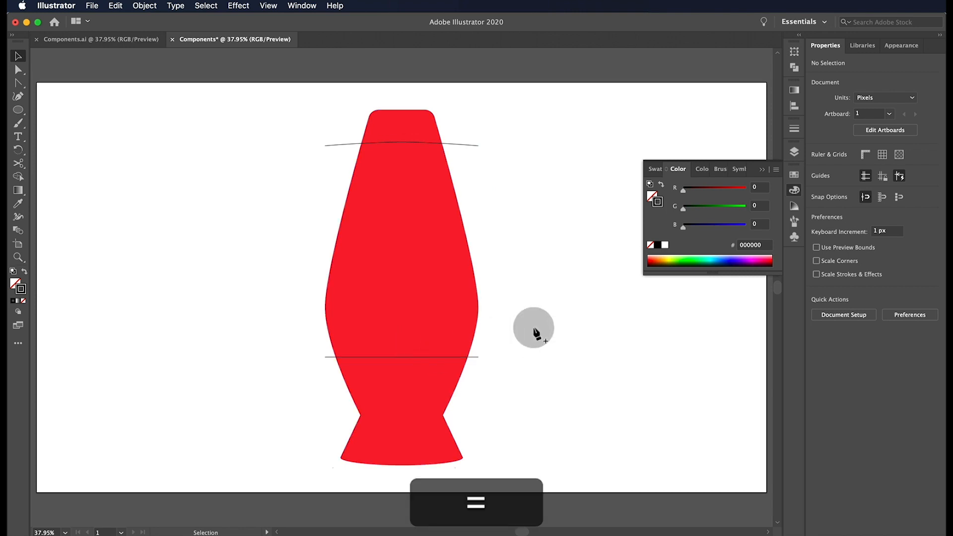
pyautogui.click(402, 357)
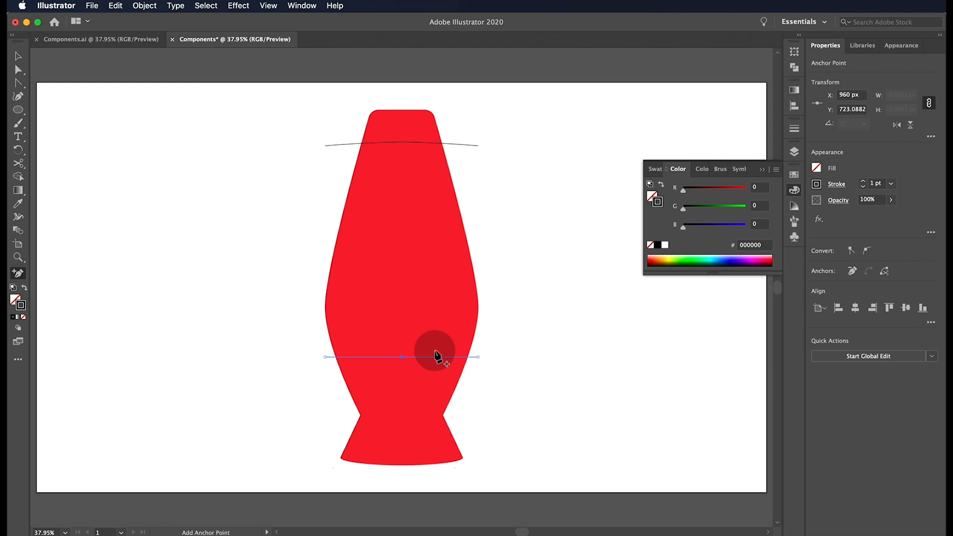
pyautogui.press('a')
pyautogui.hotkey('shift', 'Down')
pyautogui.hotkey('shift', 'Down')
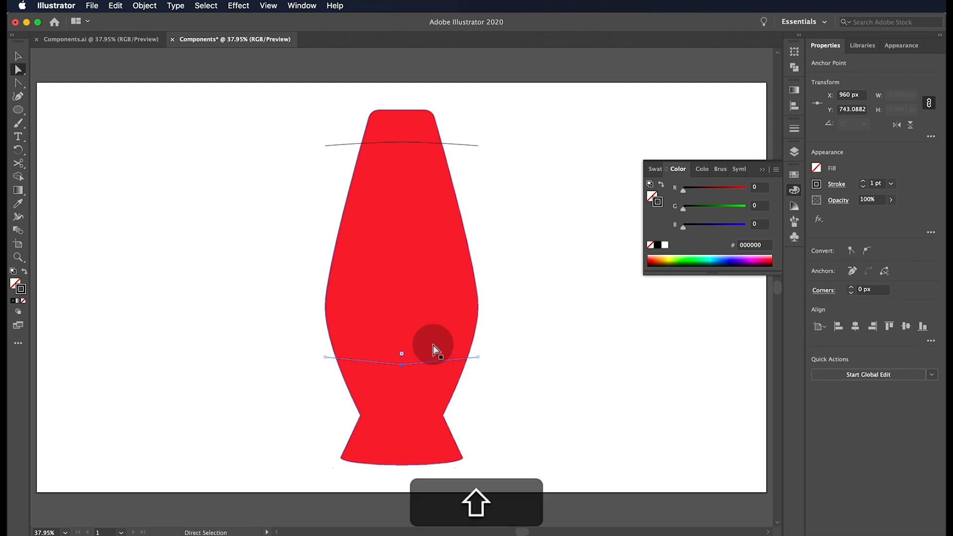
# Step: Convert the lower line's middle anchor to a smooth point with horizontal handles, collapse the color controls and deselect the curve
pyautogui.hotkey('shift', 'c')
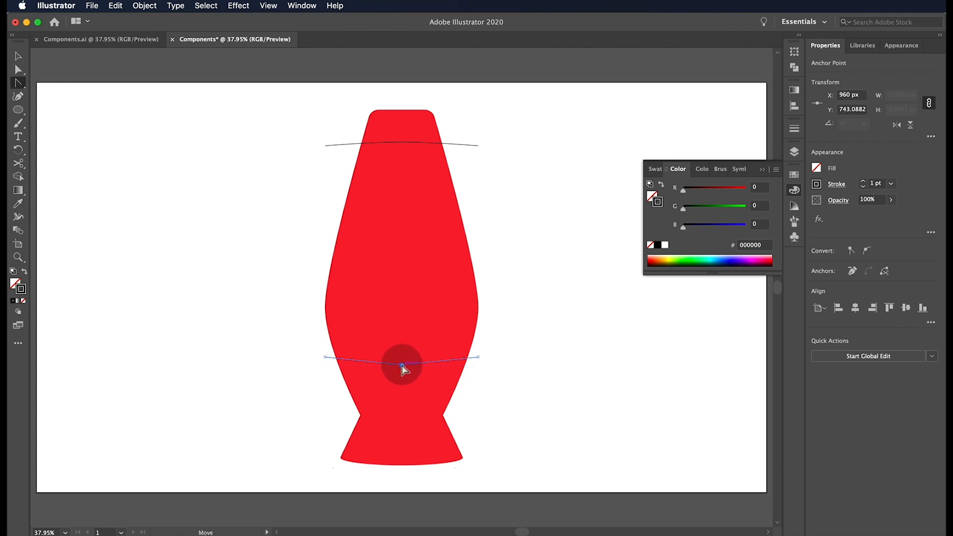
pyautogui.moveTo(434, 364); pyautogui.dragTo(443, 367)
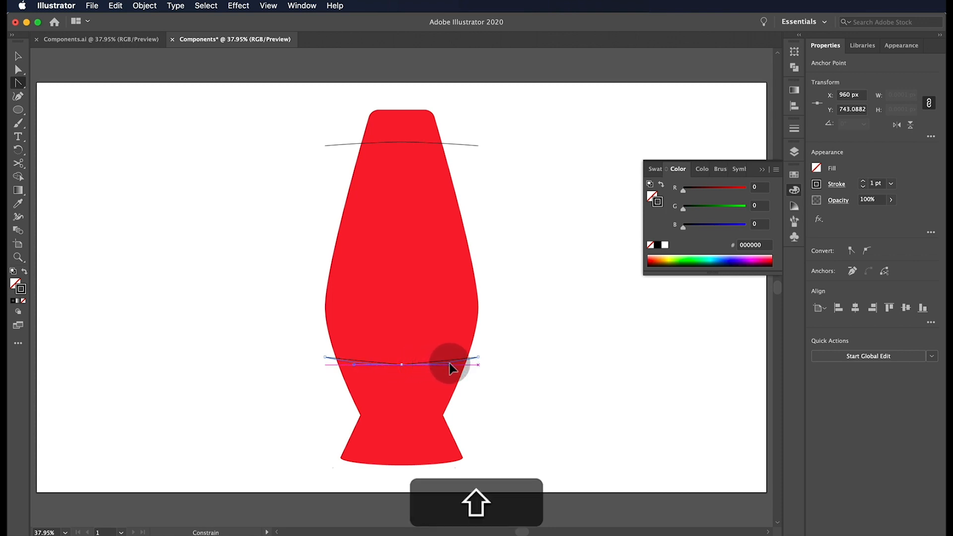
pyautogui.hotkey('shift', 'v')
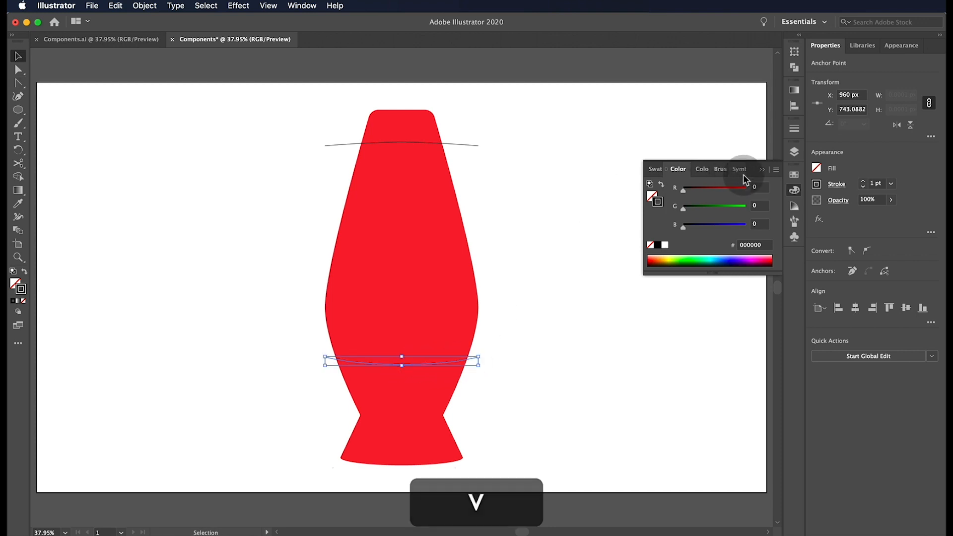
pyautogui.click(761, 169)
pyautogui.click(581, 183)
# Step: Duplicate the lamp with both curved lines straight to its right, centered at X about 1579 px, and deselect the copy
pyautogui.moveTo(550, 89); pyautogui.dragTo(228, 494)
pyautogui.moveTo(402, 228); pyautogui.dragTo(639, 229)
pyautogui.press('shift')
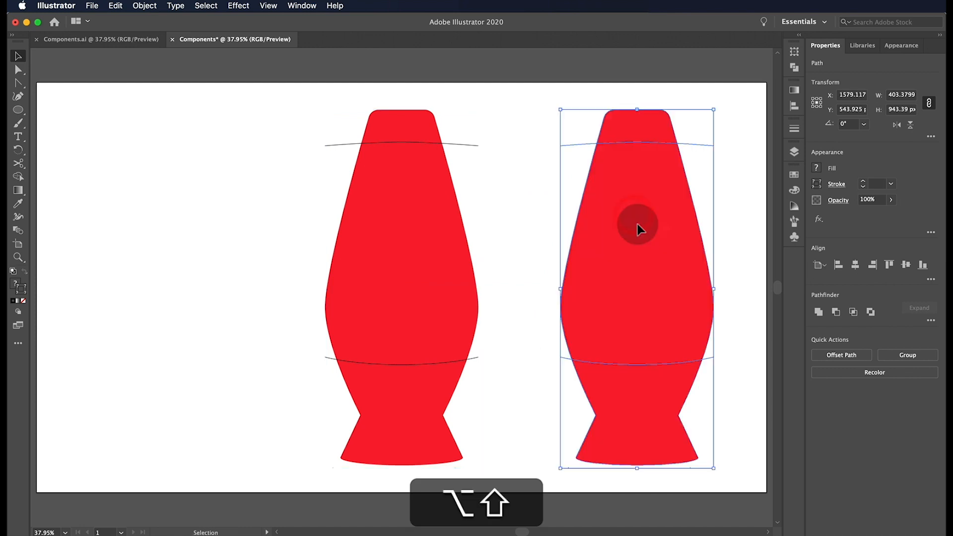
pyautogui.click(534, 141)
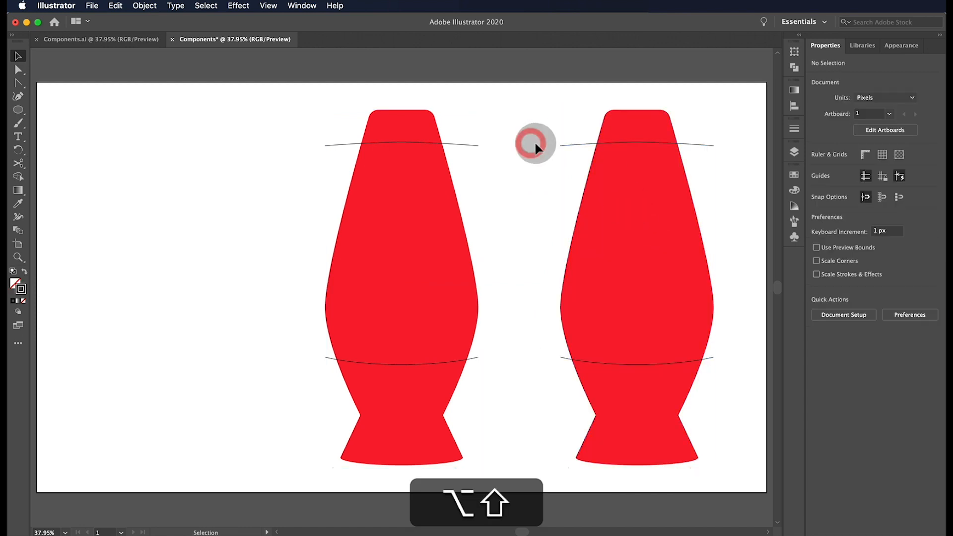
# Step: Delete the two curved lines from the original lamp
pyautogui.click(475, 145)
pyautogui.keyDown('shift'); pyautogui.click(476, 359); pyautogui.keyUp('shift')
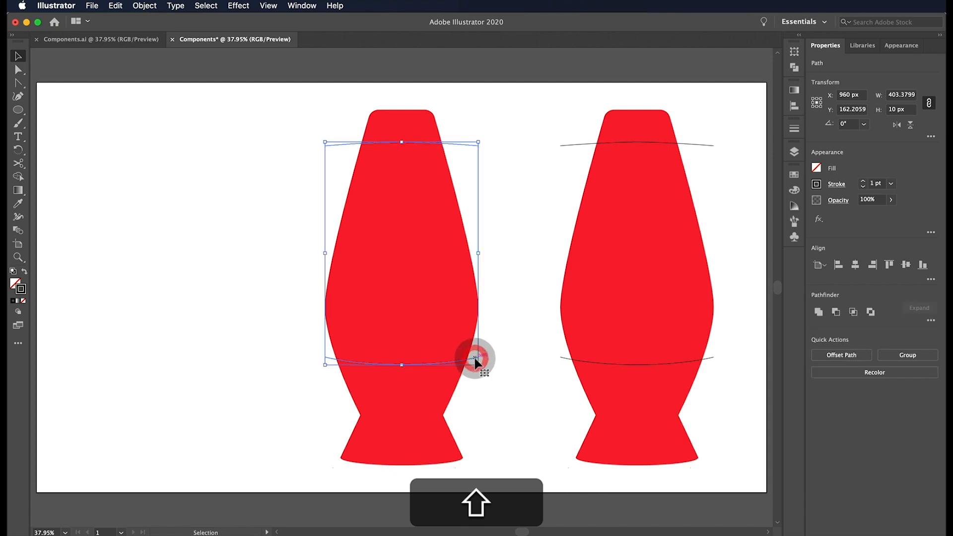
pyautogui.press('BackSpace')
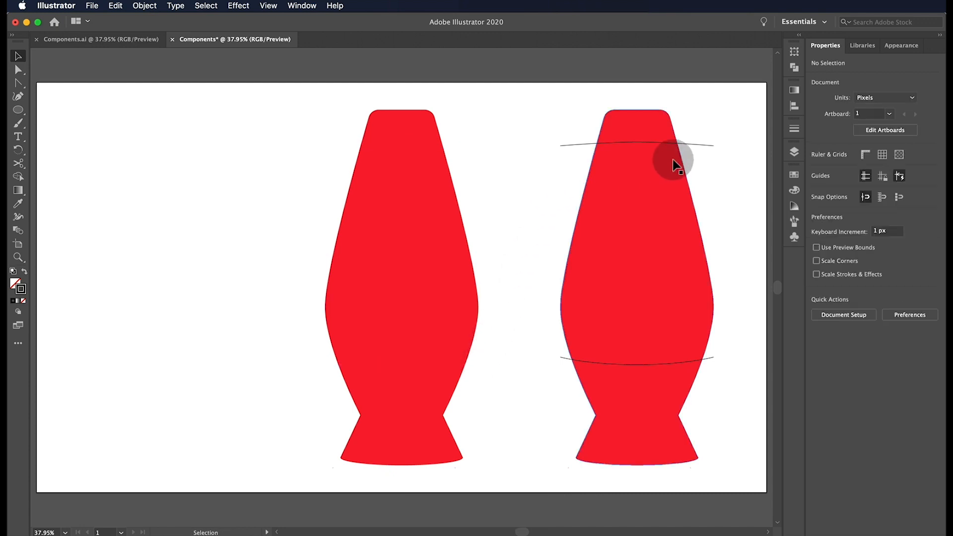
# Step: Separate the section between the two curves of the duplicated lamp with the Shape Builder tool, and deselect everything
pyautogui.moveTo(730, 106); pyautogui.dragTo(522, 428)
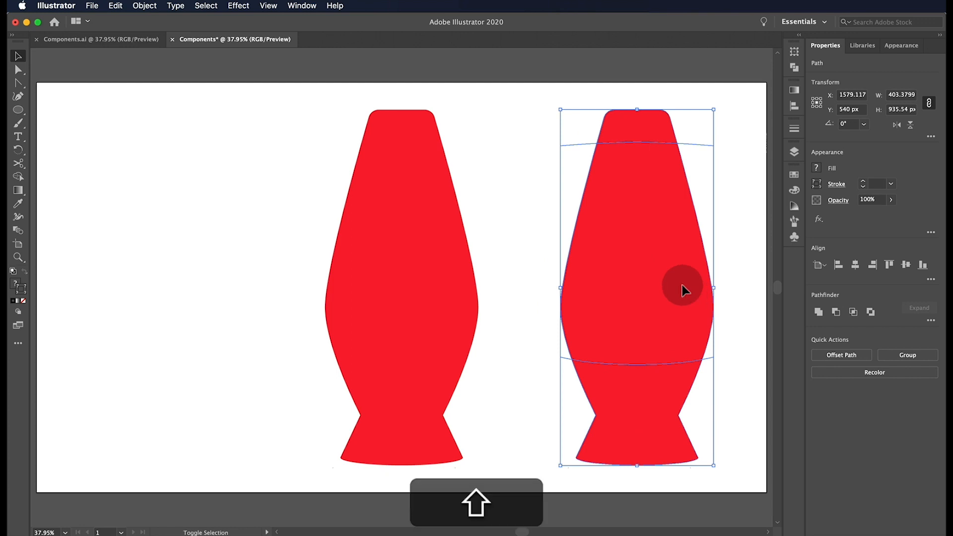
pyautogui.hotkey('shift', 'm')
pyautogui.moveTo(615, 279)
pyautogui.mouseDown()
pyautogui.moveTo(638, 245)
pyautogui.moveTo(656, 284)
pyautogui.moveTo(663, 220)
pyautogui.moveTo(653, 213)
pyautogui.mouseUp()
pyautogui.press('v')
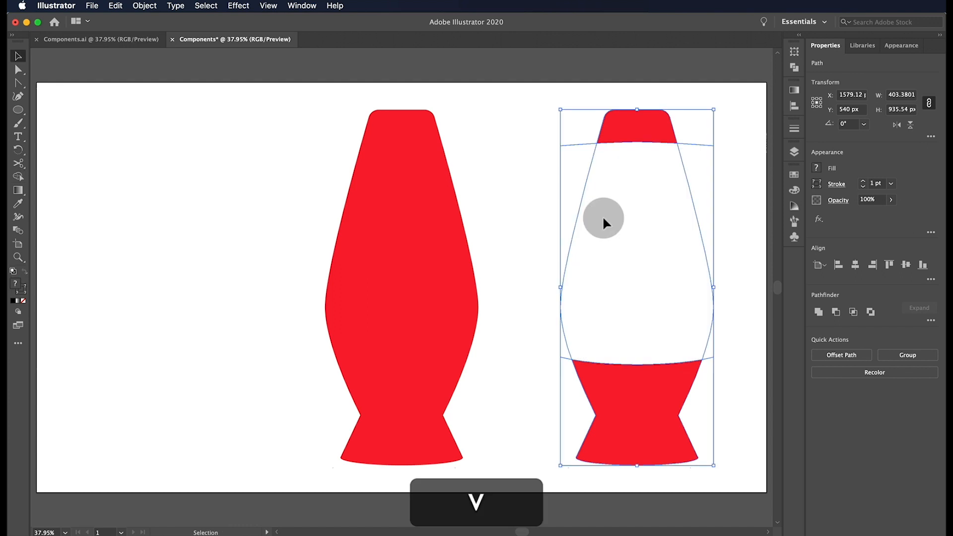
pyautogui.click(517, 202)
# Step: Fill the duplicated lamp's middle glass section with light grey, and deselect it
pyautogui.moveTo(737, 231); pyautogui.dragTo(690, 238)
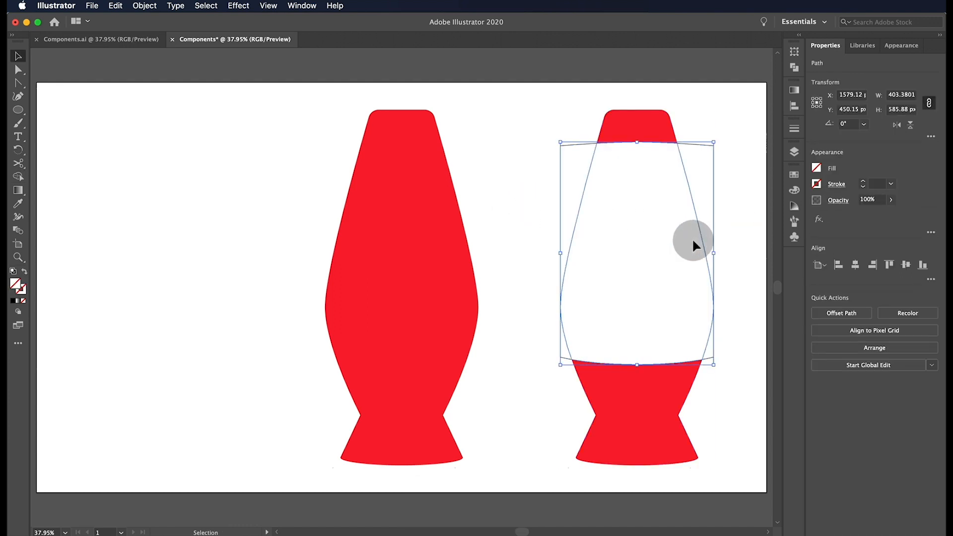
pyautogui.doubleClick(14, 287)
pyautogui.moveTo(556, 140); pyautogui.dragTo(459, 144)
pyautogui.click(734, 121)
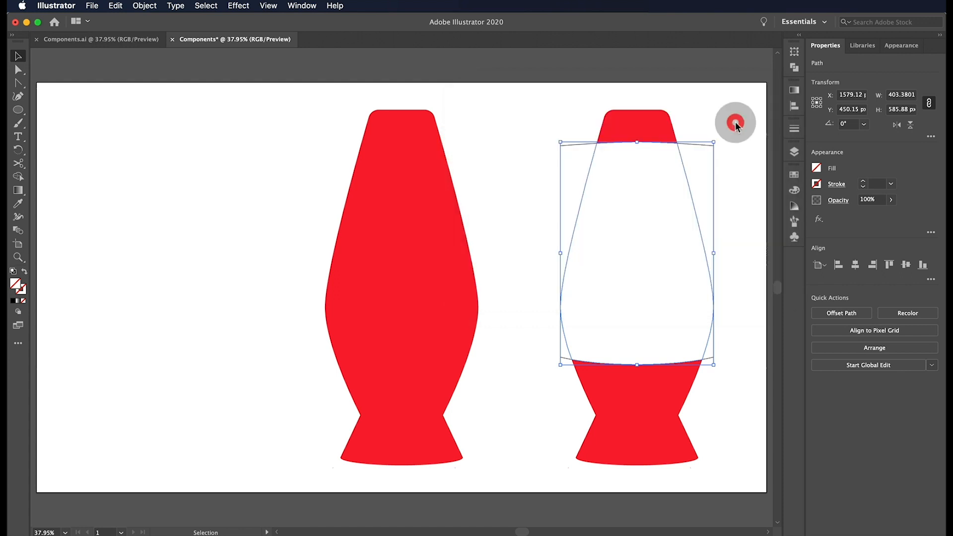
pyautogui.click(729, 169)
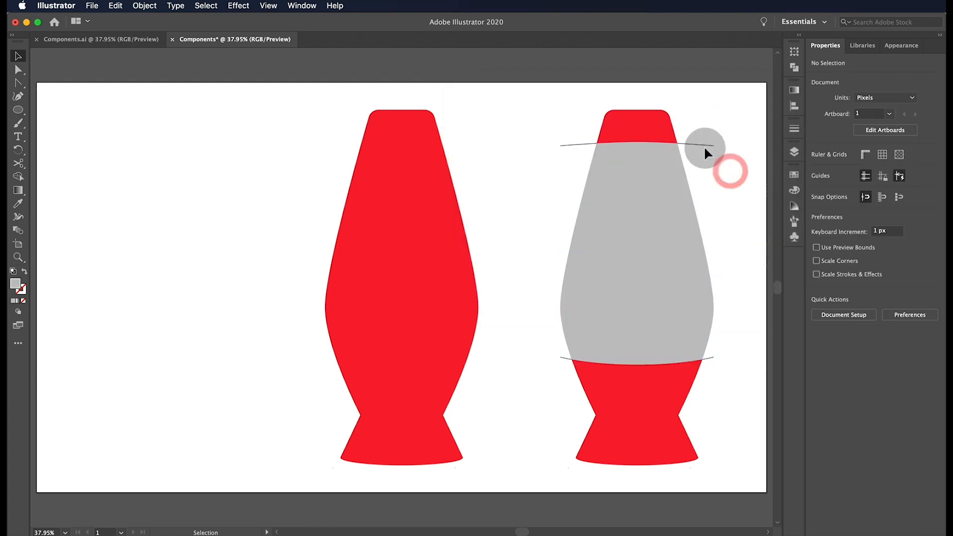
# Step: Align the grey glass section to the horizontal center of the original lamp as key object
pyautogui.click(655, 243)
pyautogui.keyDown('shift'); pyautogui.click(415, 224); pyautogui.keyUp('shift')
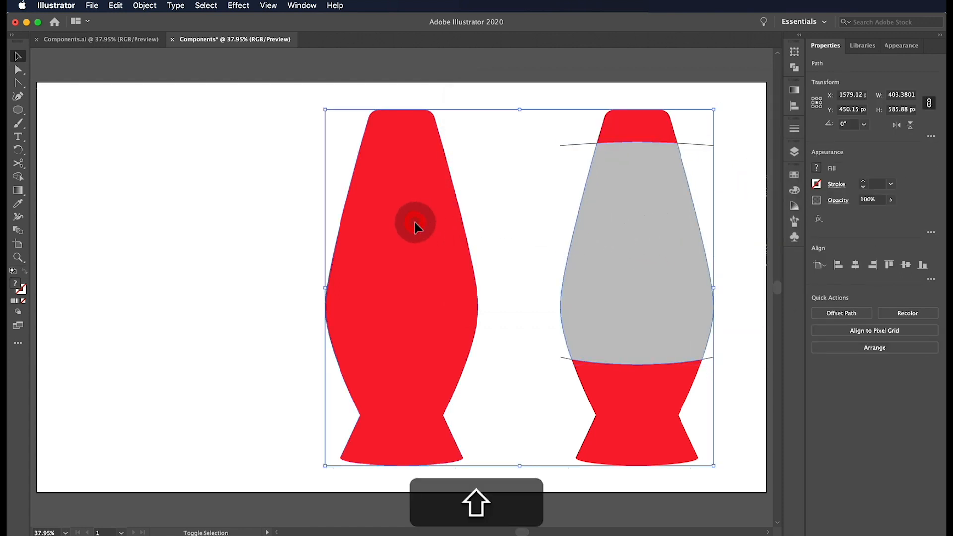
pyautogui.click(393, 232)
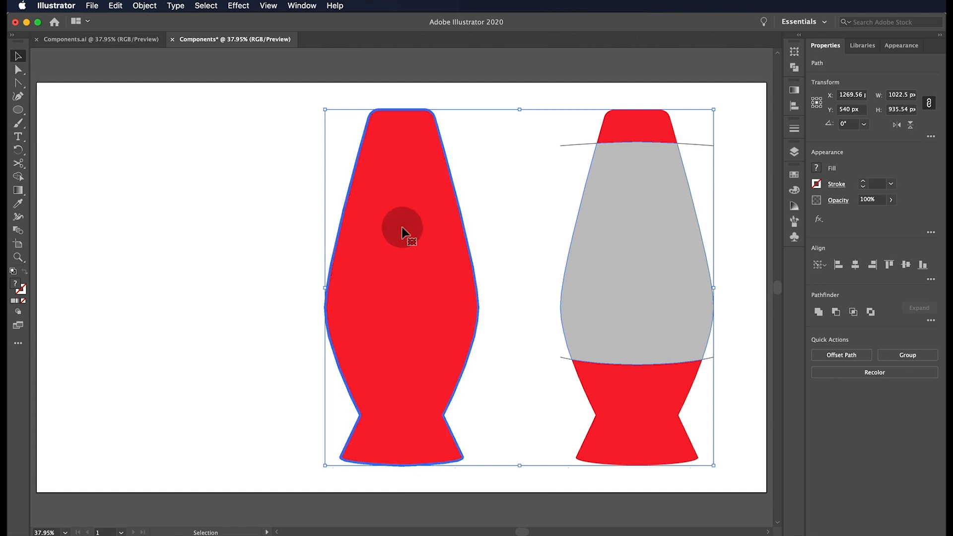
pyautogui.click(855, 267)
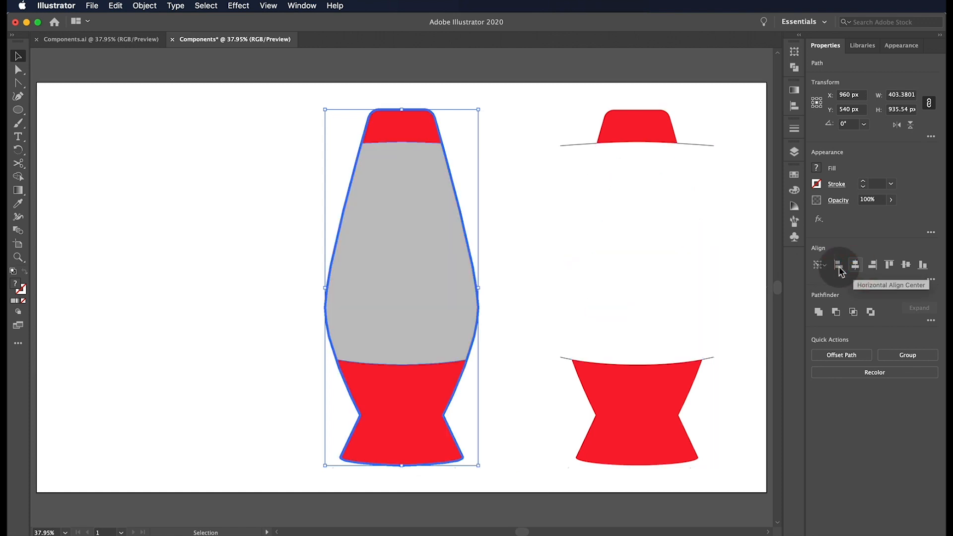
# Step: Delete the leftover red cap, red base and curved lines of the duplicated lamp
pyautogui.click(597, 229)
pyautogui.moveTo(742, 87); pyautogui.dragTo(507, 492)
pyautogui.press('BackSpace')
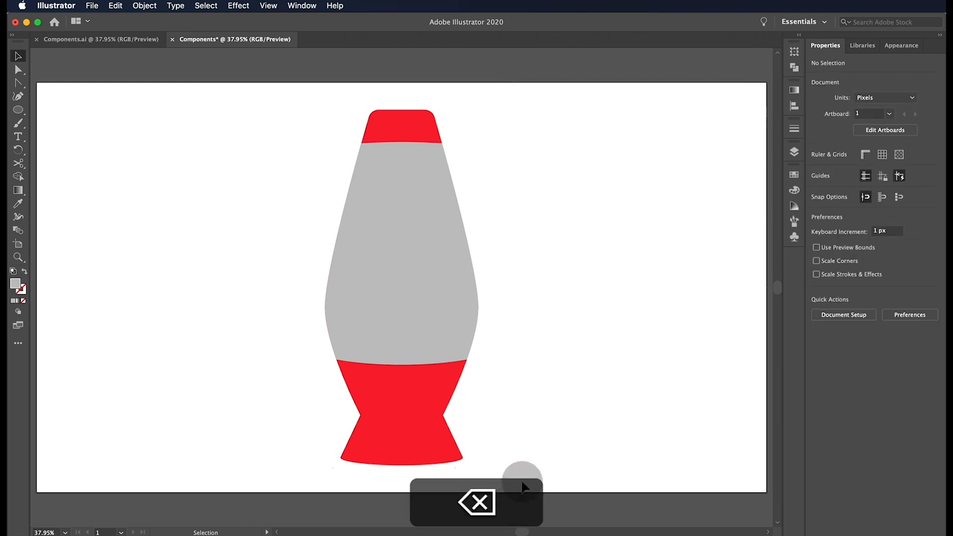
pyautogui.click(558, 279)
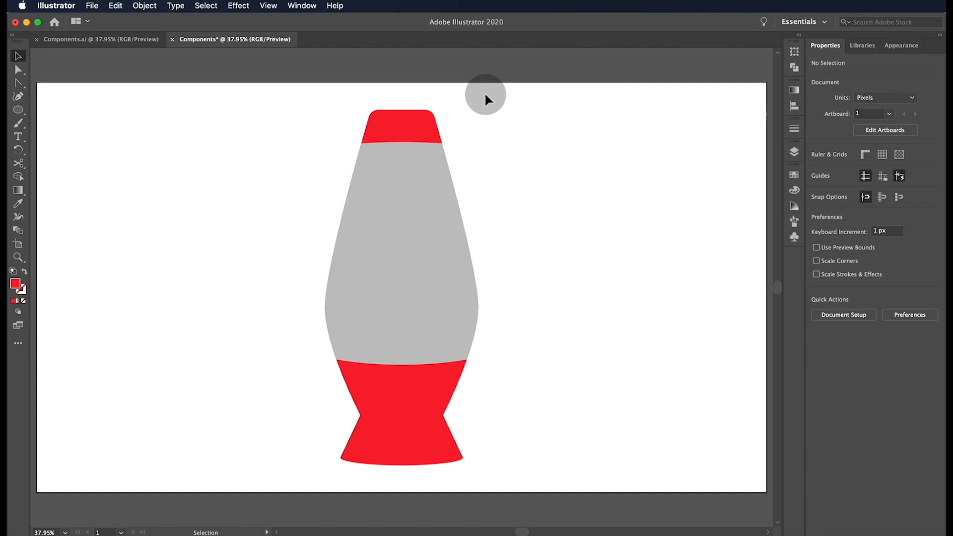
# Step: Open the Layers panel and expand Layer 1 to list its paths
pyautogui.click(794, 150)
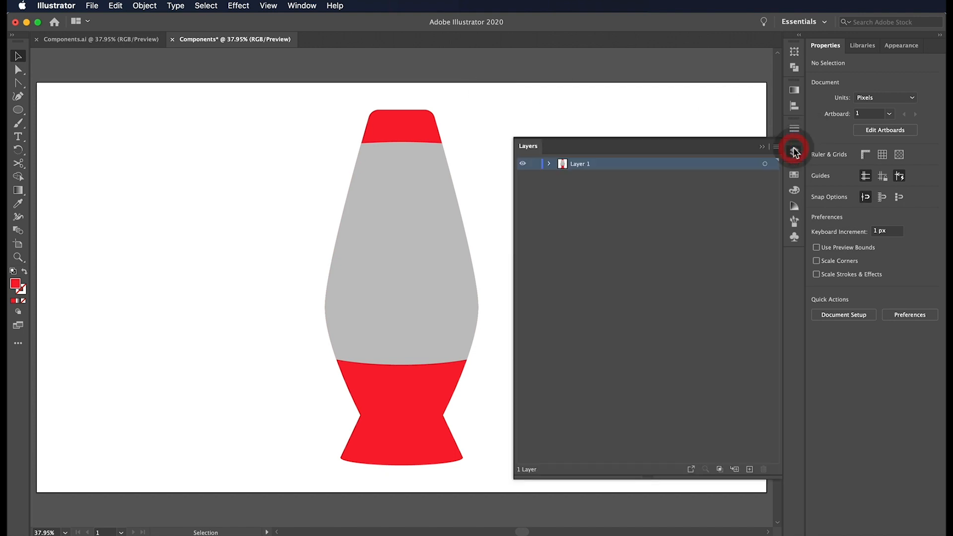
pyautogui.click(300, 6)
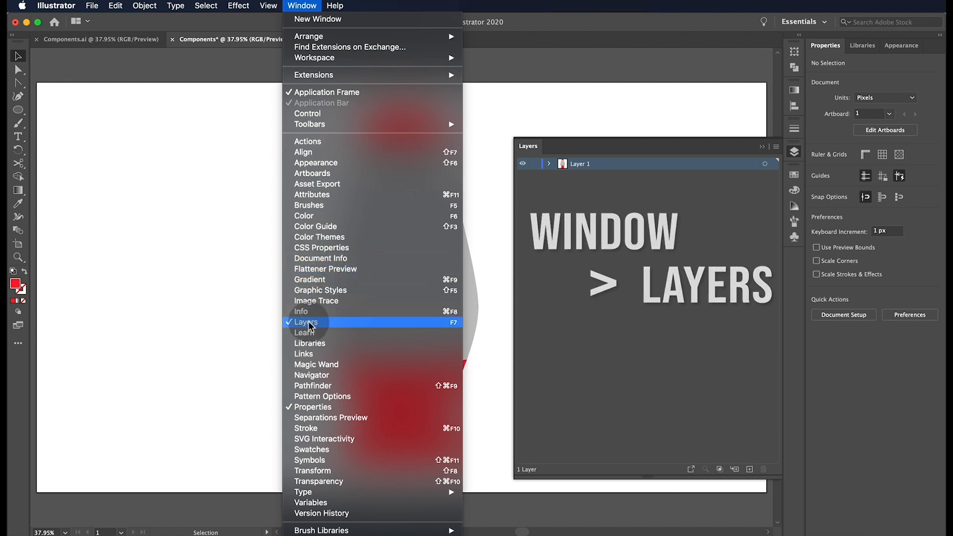
pyautogui.click(308, 6)
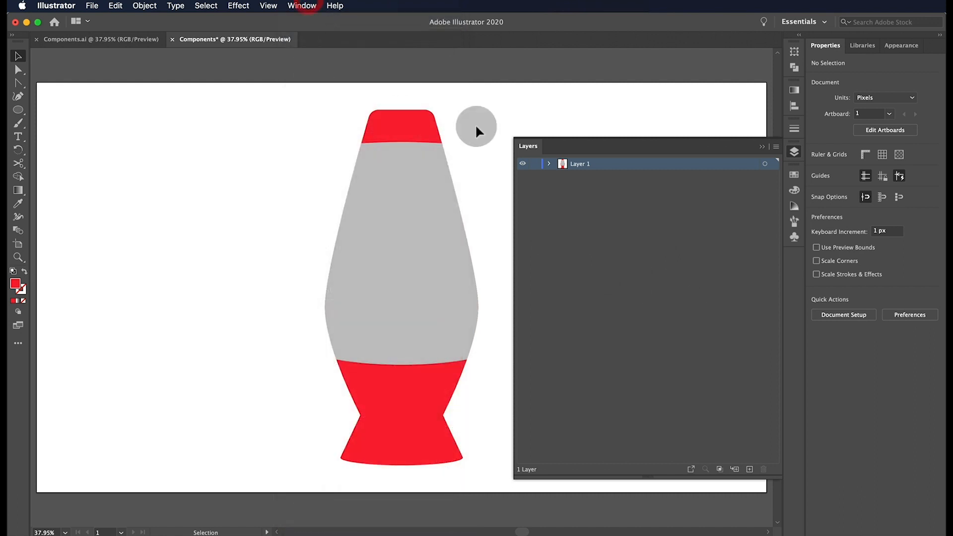
pyautogui.click(549, 164)
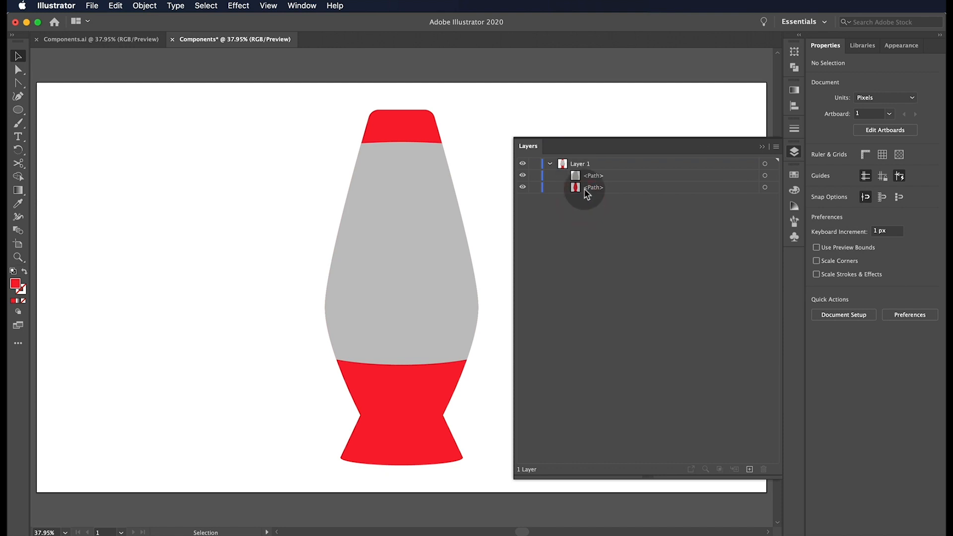
# Step: Create a new layer named Overlay above Layer 1 and move the grey glass path into it
pyautogui.click(750, 469)
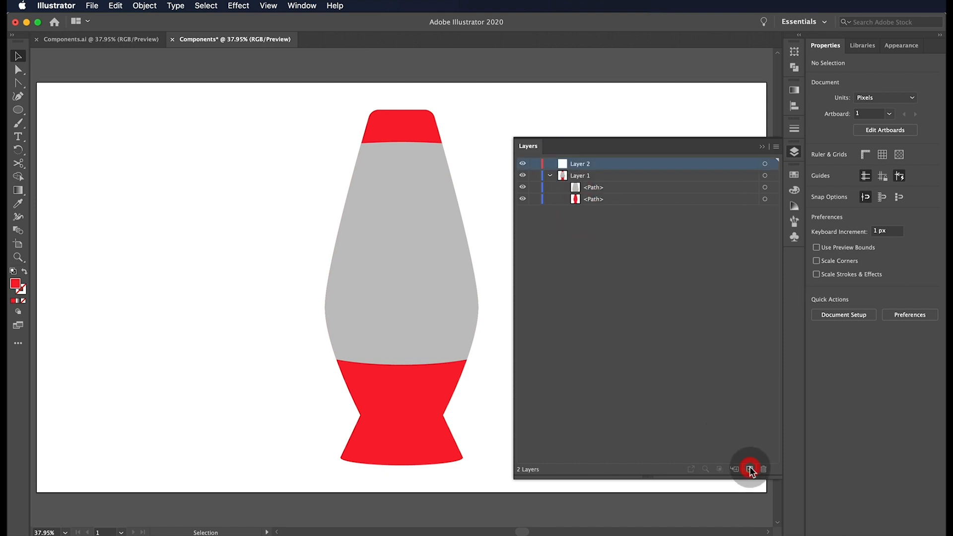
pyautogui.doubleClick(586, 164)
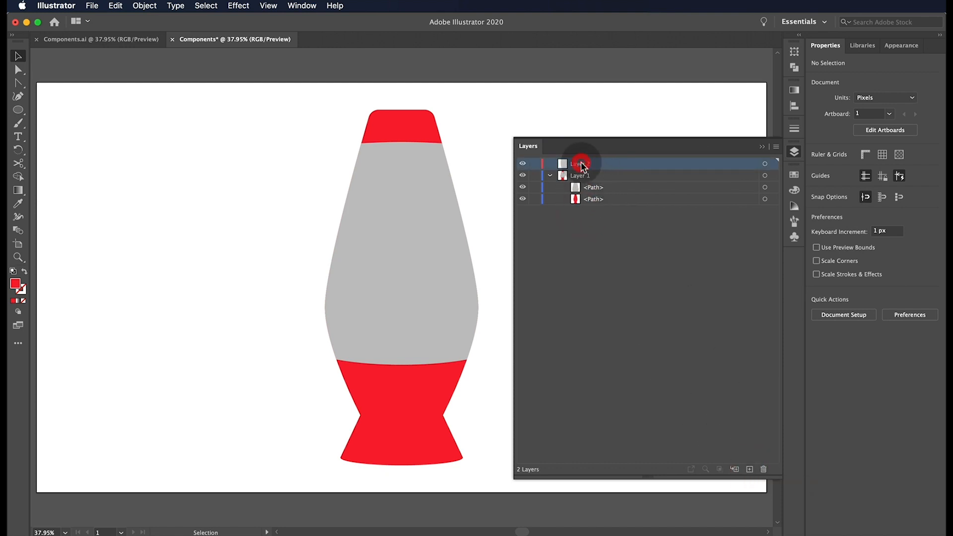
pyautogui.write('Overlay')
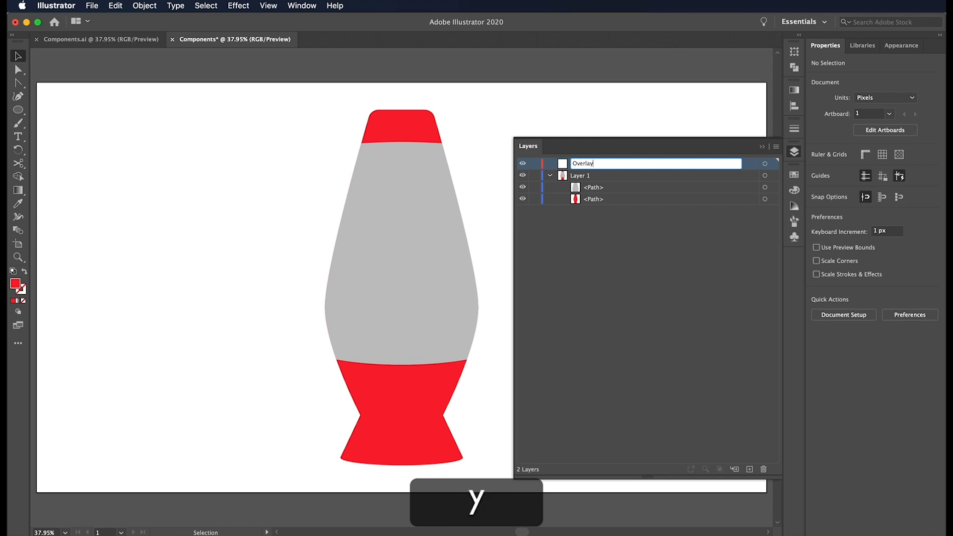
pyautogui.click(627, 233)
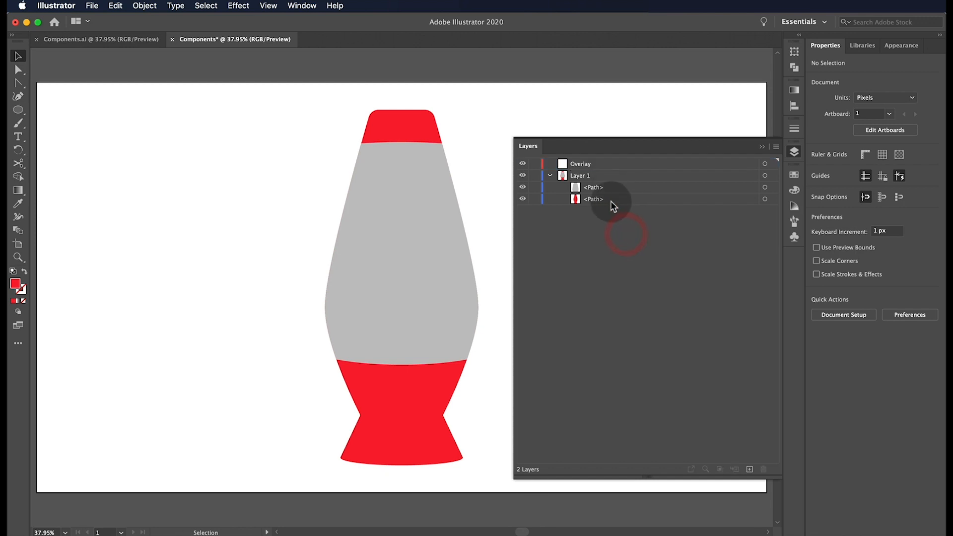
pyautogui.moveTo(594, 187); pyautogui.dragTo(588, 162)
# Step: Rename Layer 1 as Lamp and collapse the Layers panel
pyautogui.doubleClick(576, 172)
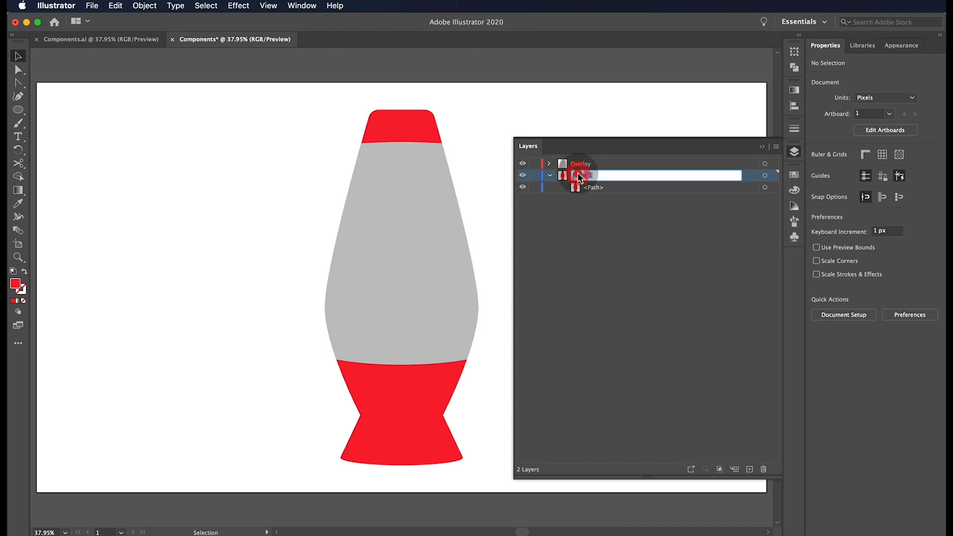
pyautogui.write('Lava L')
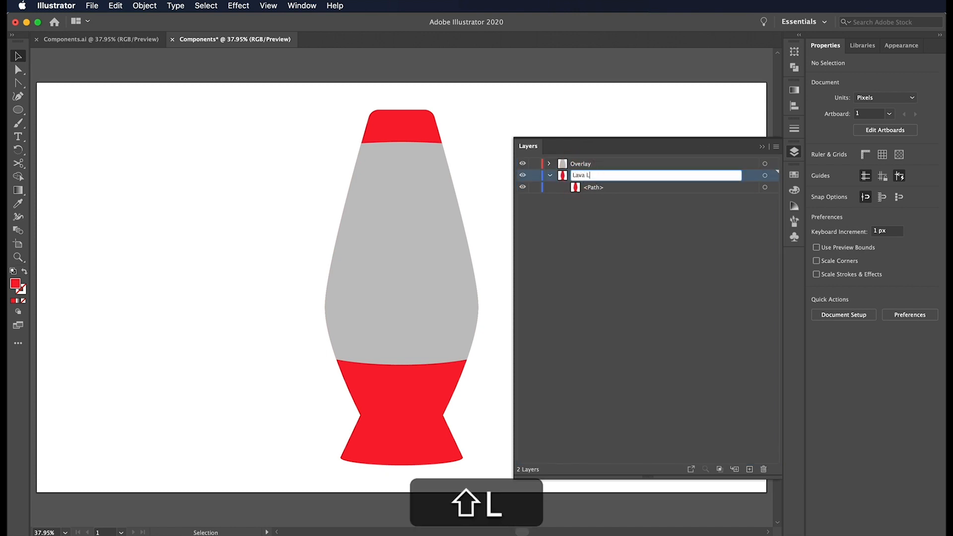
pyautogui.write('amp')
pyautogui.click(582, 186)
pyautogui.press('BackSpace')
pyautogui.press('BackSpace')
pyautogui.press('BackSpace')
pyautogui.press('BackSpace')
pyautogui.press('BackSpace')
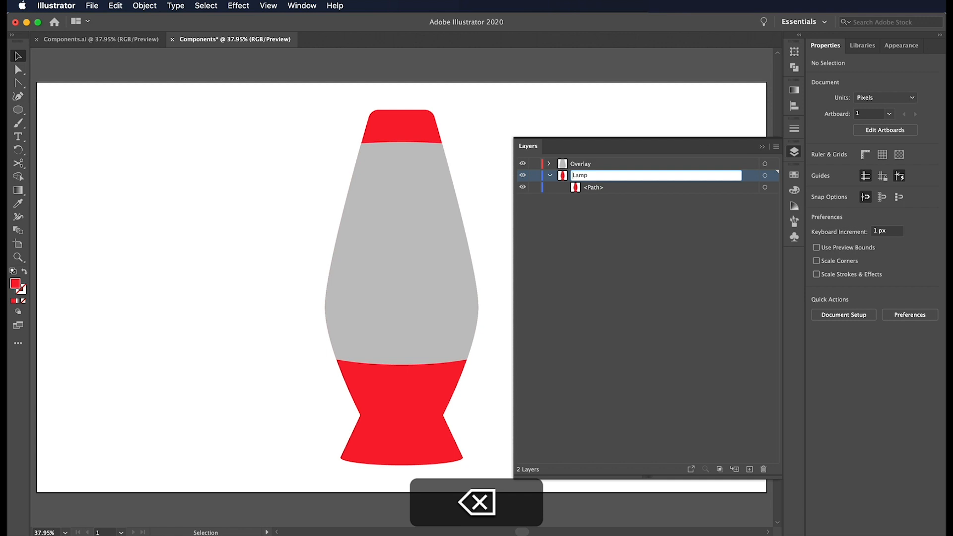
pyautogui.click(612, 235)
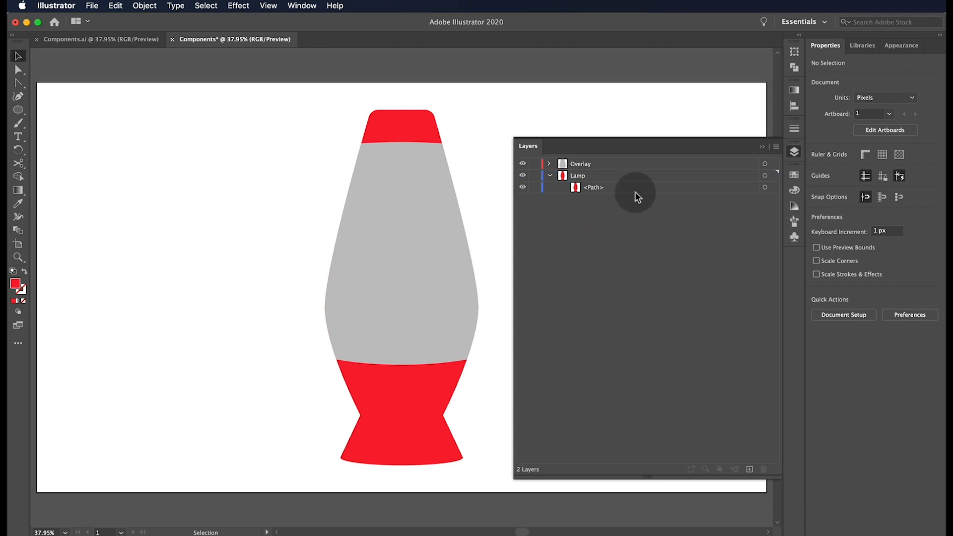
pyautogui.click(764, 148)
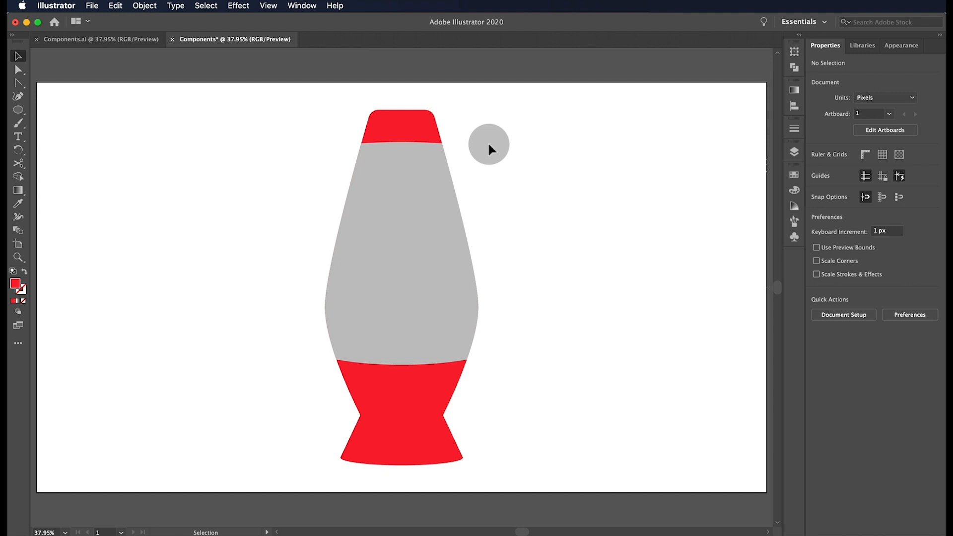
# Step: Save the document to the Desktop as Components.ai in Adobe Illustrator format with the Illustrator 2020 version
pyautogui.press('super+s')
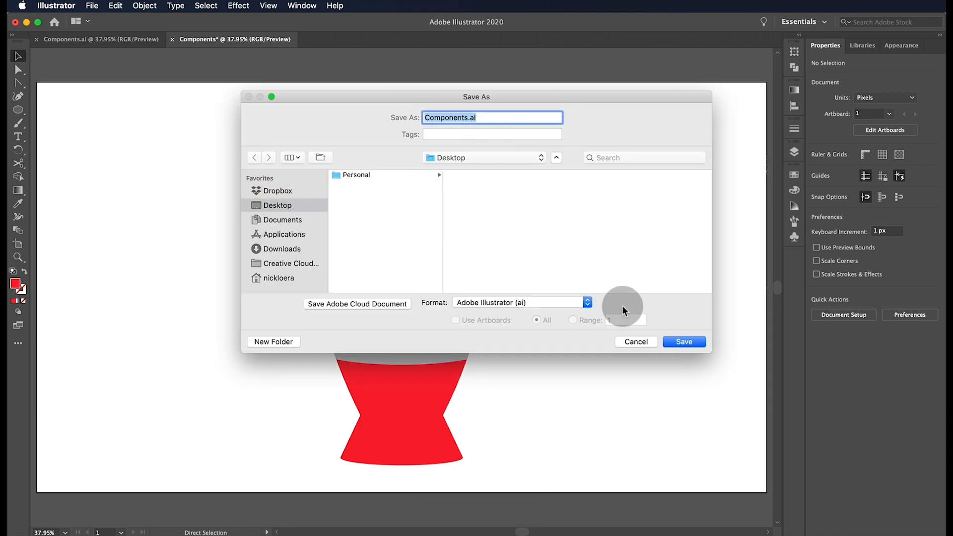
pyautogui.click(687, 342)
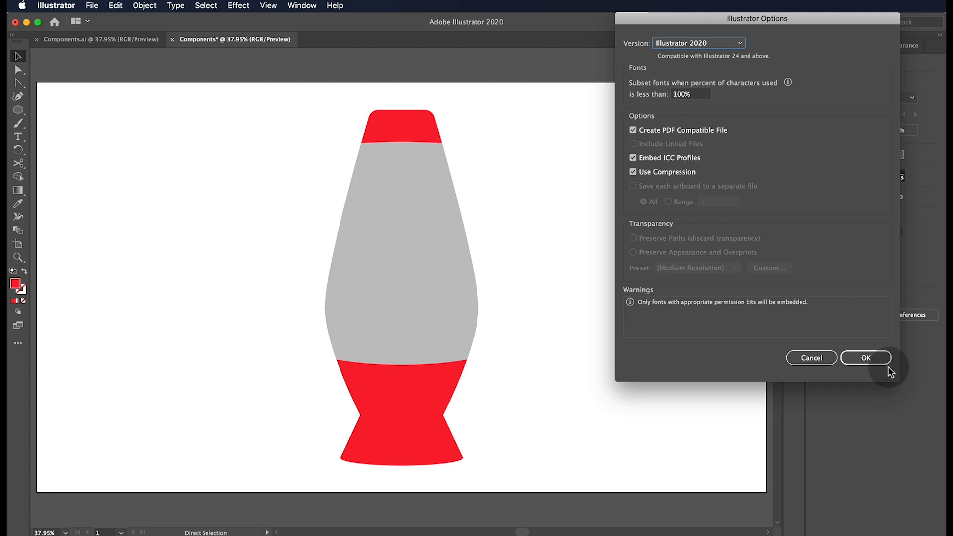
pyautogui.click(874, 357)
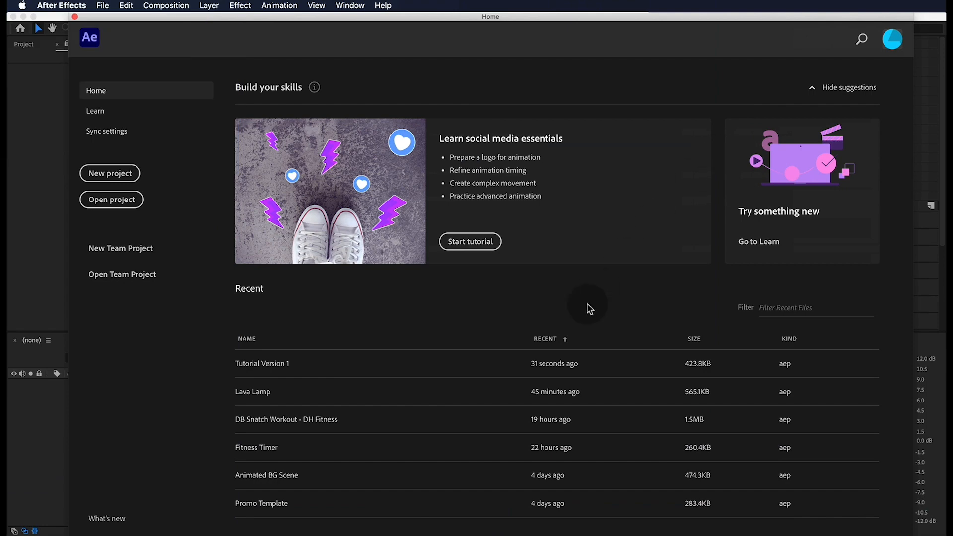
# Step: Switch to After Effects, start a new project and import Components.ai from the Desktop as a composition with Layer Size footage dimensions
pyautogui.click(132, 174)
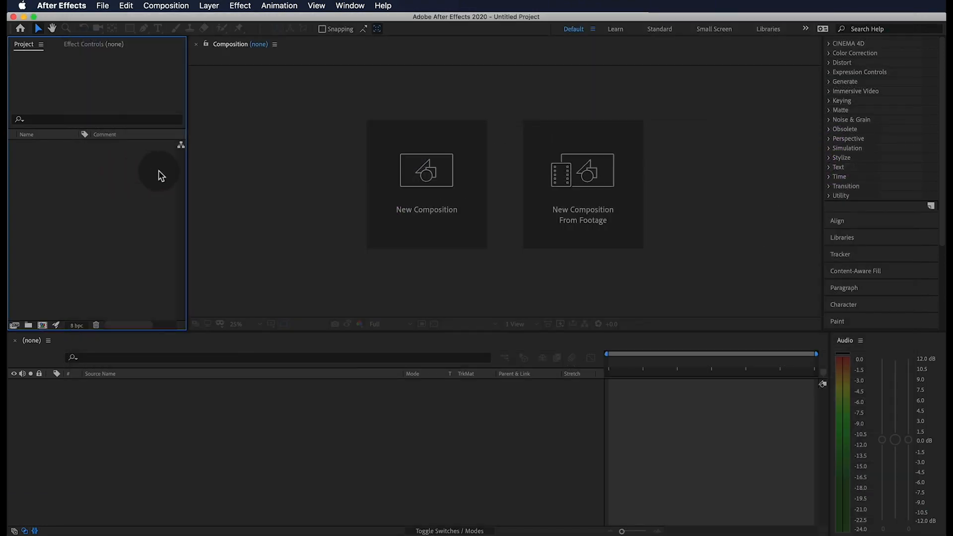
pyautogui.click(123, 226)
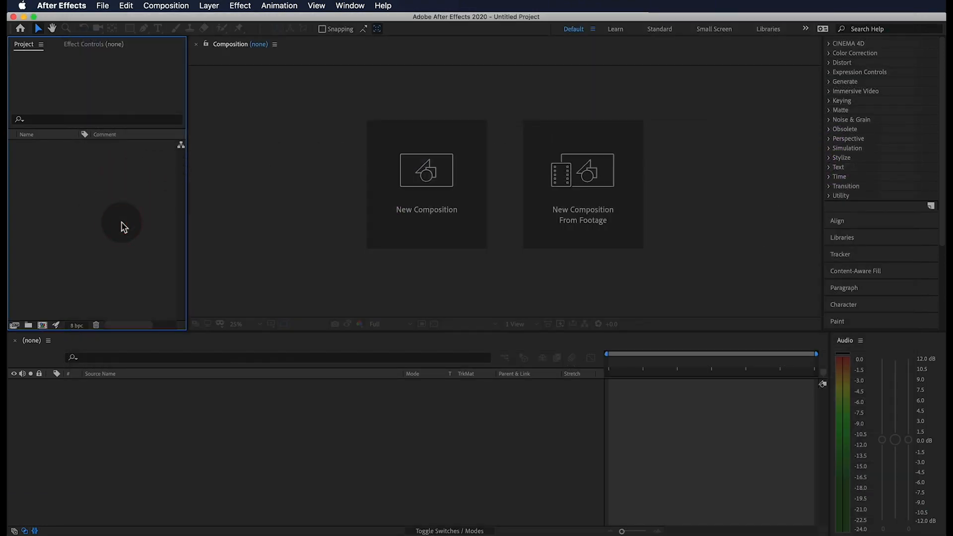
pyautogui.rightClick(124, 227)
pyautogui.moveTo(149, 274)
pyautogui.click(293, 275)
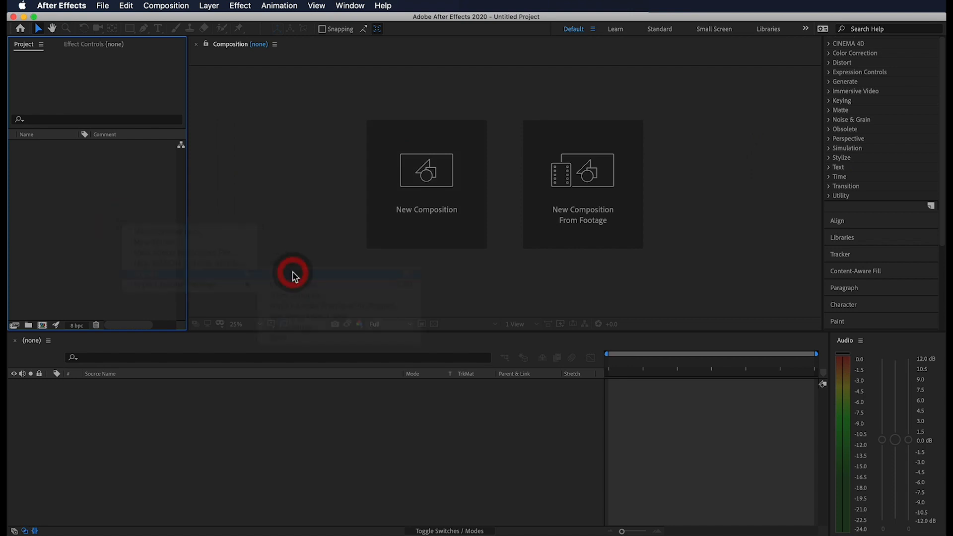
pyautogui.click(297, 153)
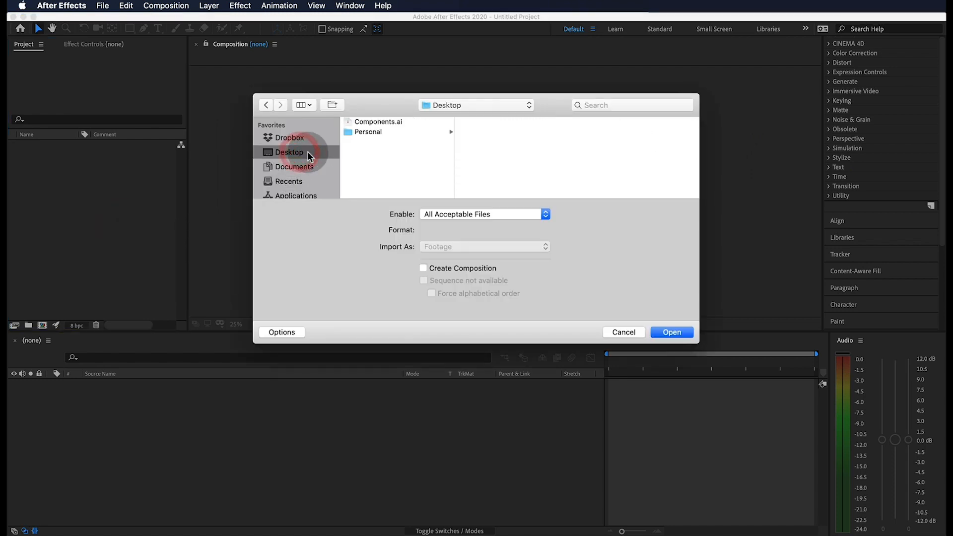
pyautogui.click(397, 122)
pyautogui.click(672, 335)
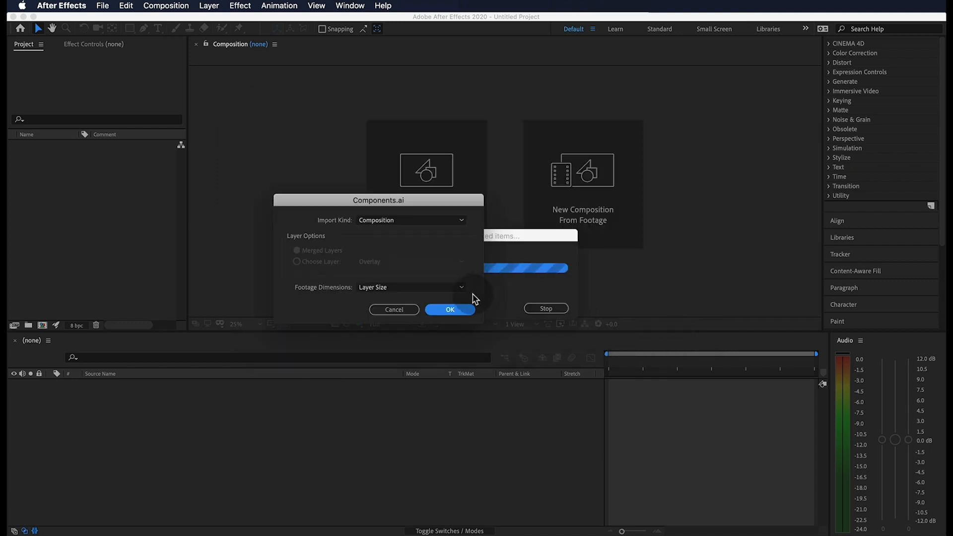
pyautogui.click(448, 310)
pyautogui.click(45, 204)
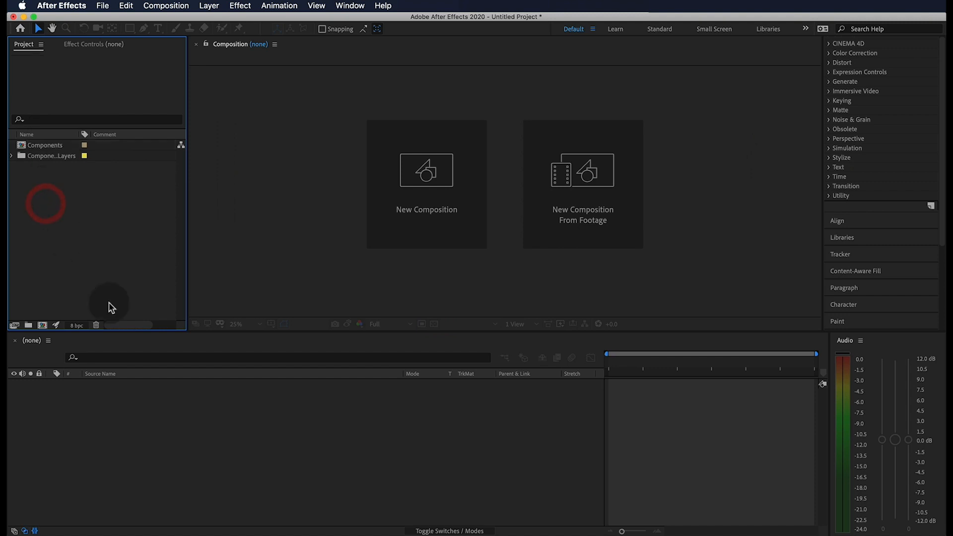
# Step: Add Color Reference.png to the project and open the Components composition
pyautogui.click(126, 532)
pyautogui.click(723, 66)
pyautogui.moveTo(723, 65); pyautogui.dragTo(81, 194)
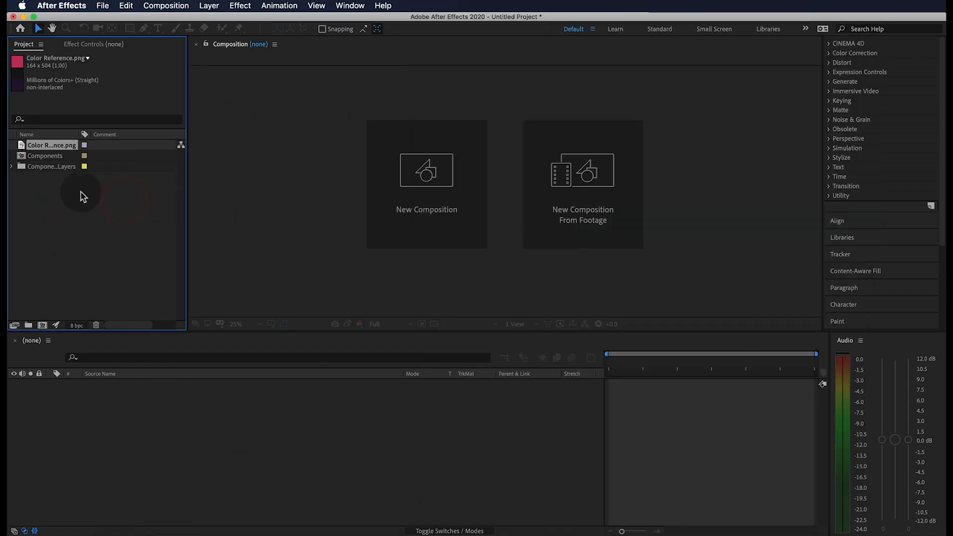
pyautogui.click(97, 192)
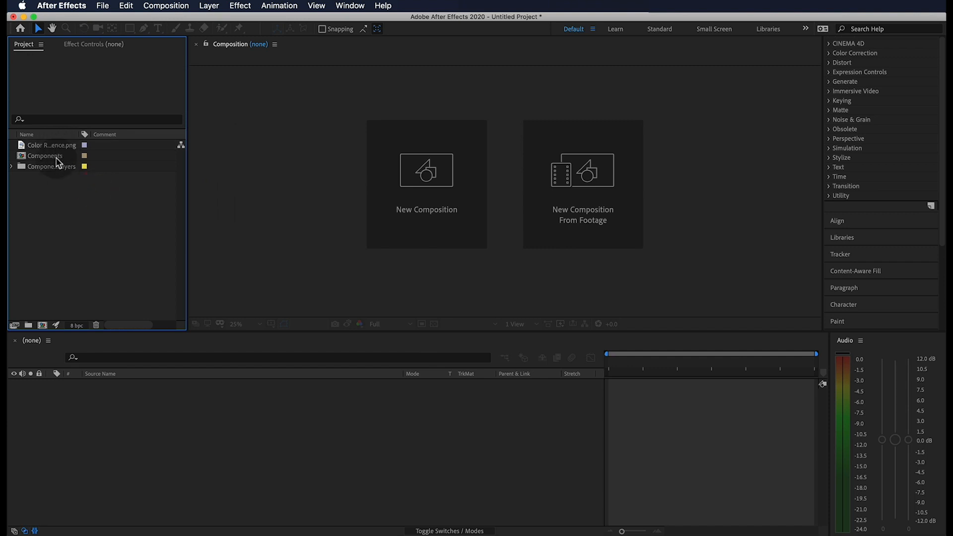
pyautogui.doubleClick(45, 157)
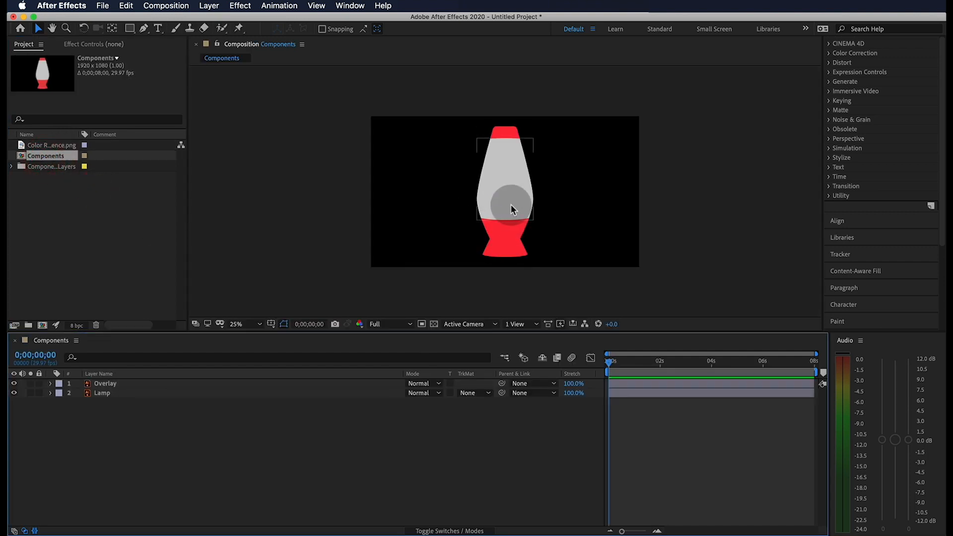
# Step: Toggle the Overlay layer's visibility off and on to check which part of the lamp it covers
pyautogui.click(14, 385)
pyautogui.click(14, 383)
pyautogui.click(15, 385)
pyautogui.click(14, 385)
pyautogui.click(14, 386)
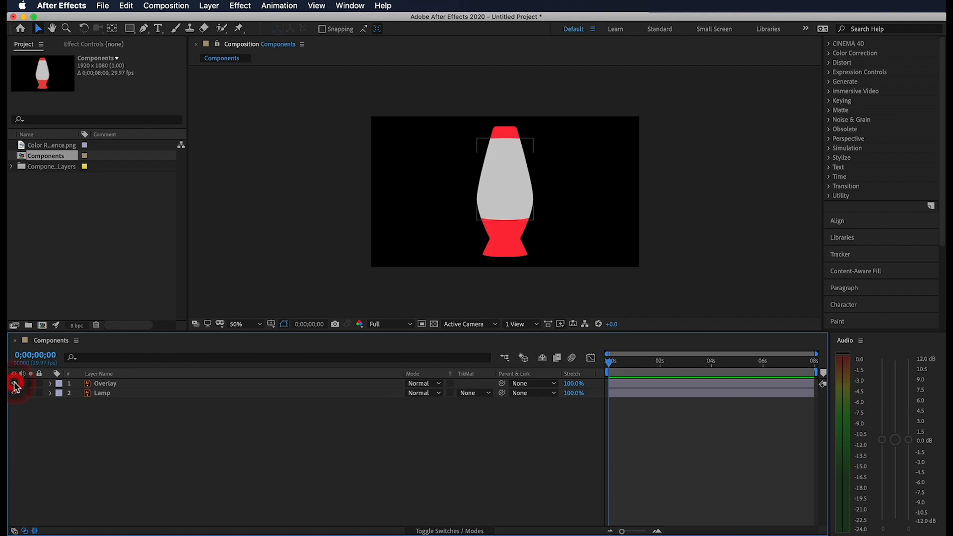
# Step: Create shapes from the Overlay and Lamp vector layers together
pyautogui.click(103, 384)
pyautogui.keyDown('shift'); pyautogui.click(106, 394); pyautogui.keyUp('shift')
pyautogui.rightClick(111, 397)
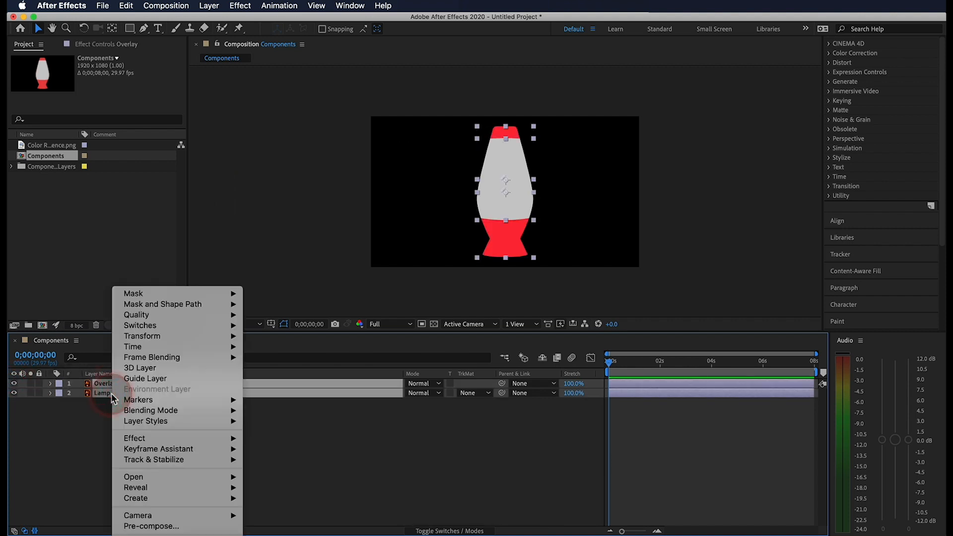
pyautogui.moveTo(223, 507)
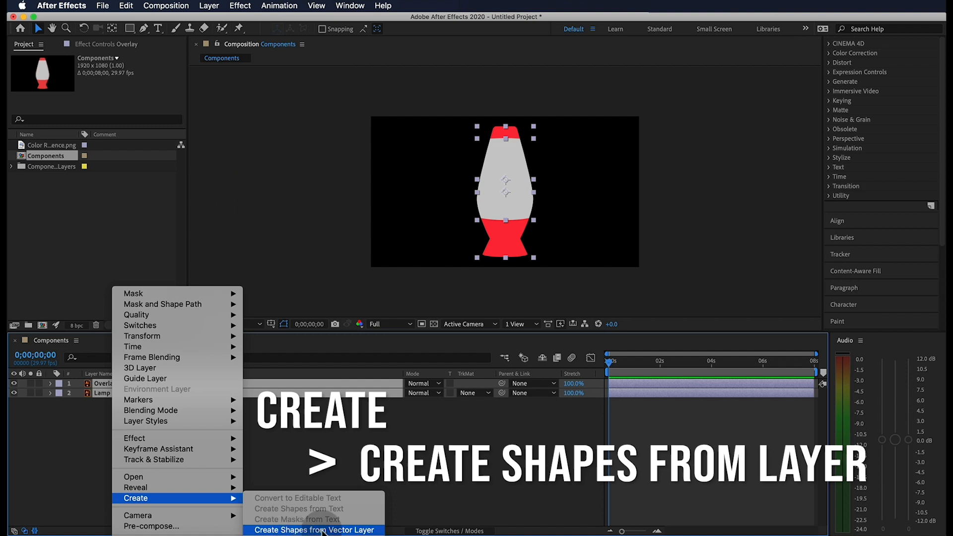
pyautogui.click(353, 530)
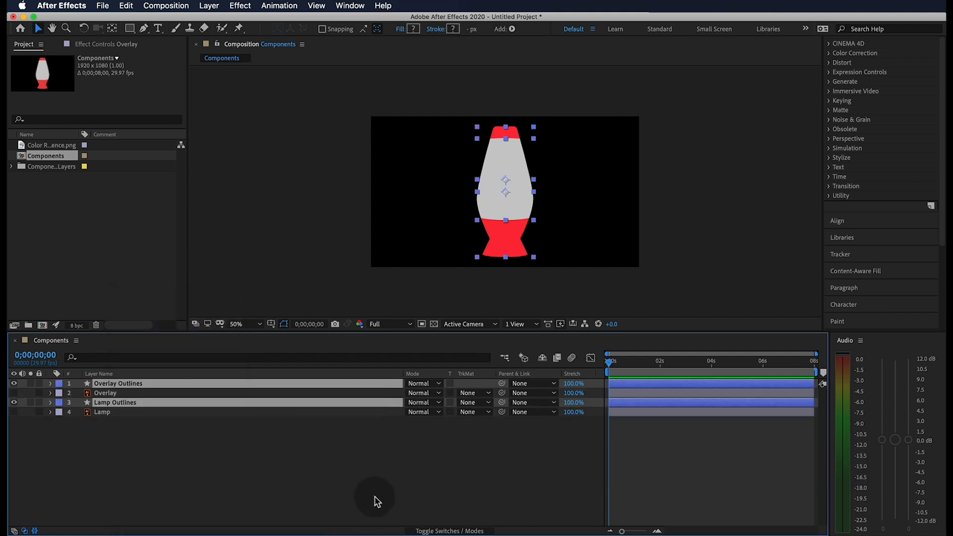
# Step: Pre-compose the Overlay Outlines and Lamp Outlines layers into a new composition named Lava Lamp
pyautogui.rightClick(125, 387)
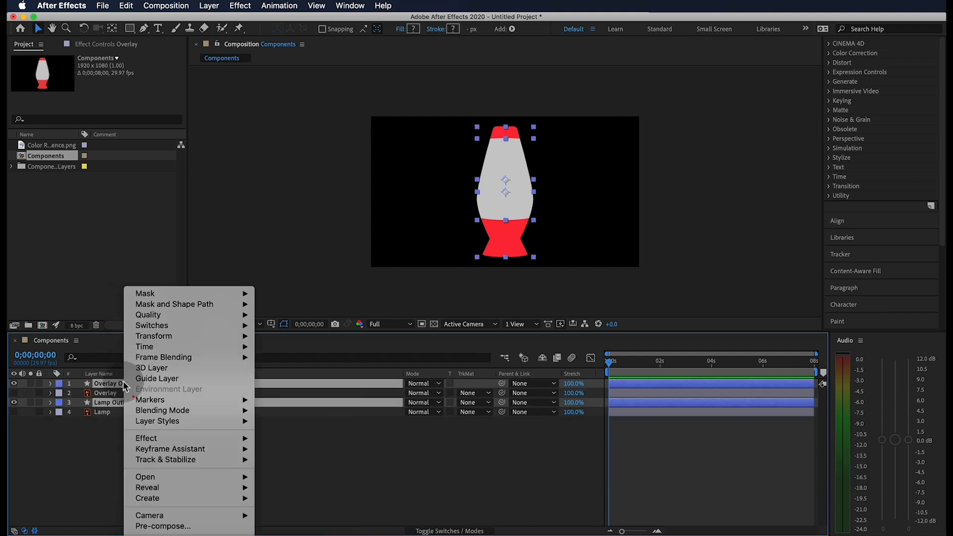
pyautogui.click(183, 527)
pyautogui.write('Lava')
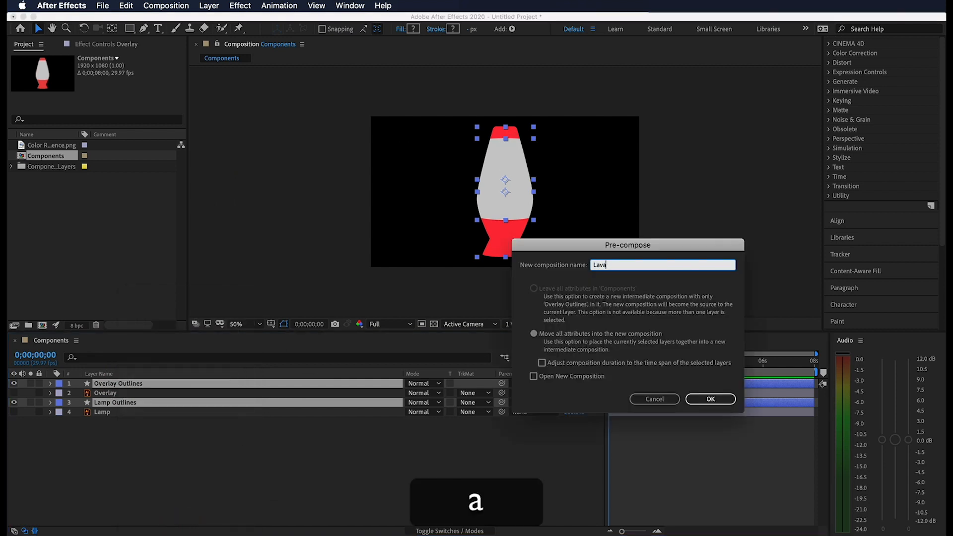
pyautogui.write(' Lamp')
pyautogui.press('Return')
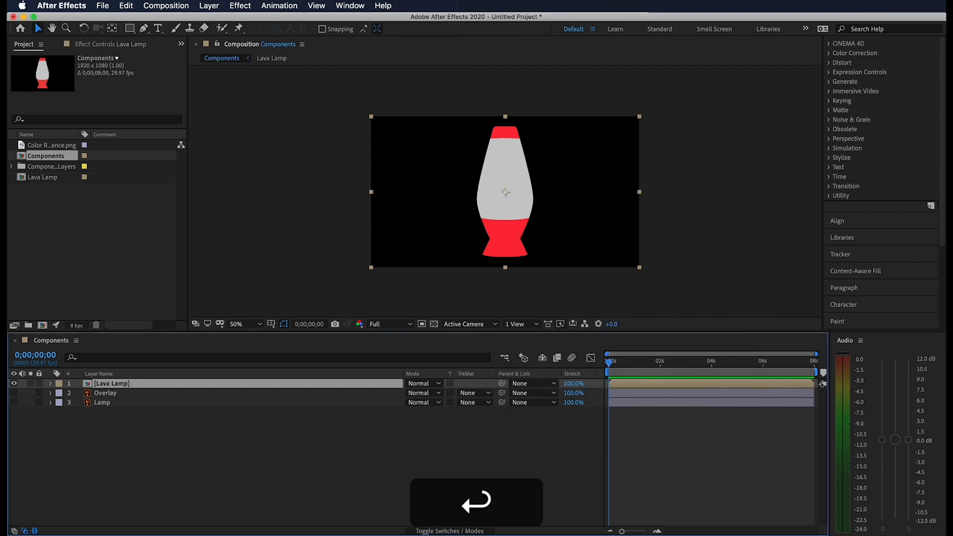
# Step: Inside the Lava Lamp composition, pre-compose the Overlay Outlines layer as Lava and open that new composition
pyautogui.doubleClick(119, 383)
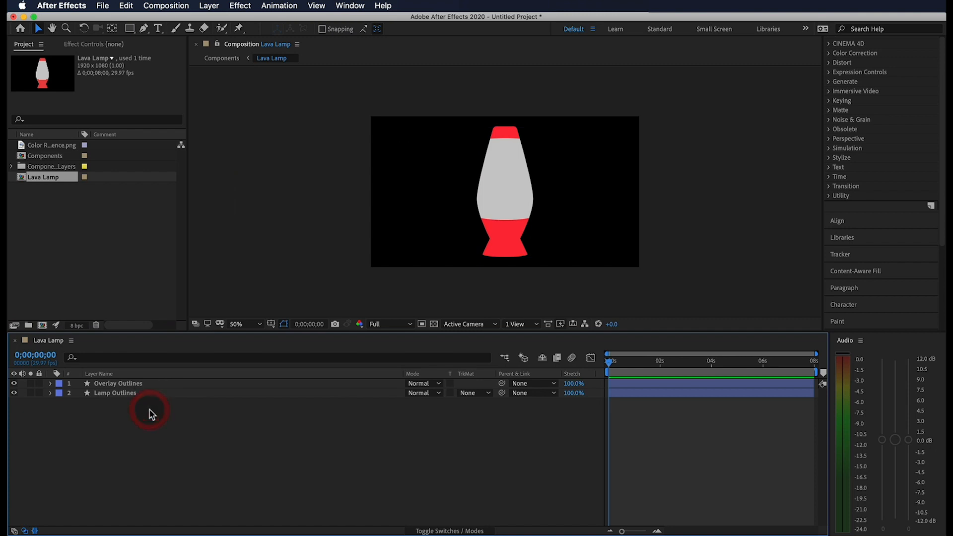
pyautogui.click(128, 383)
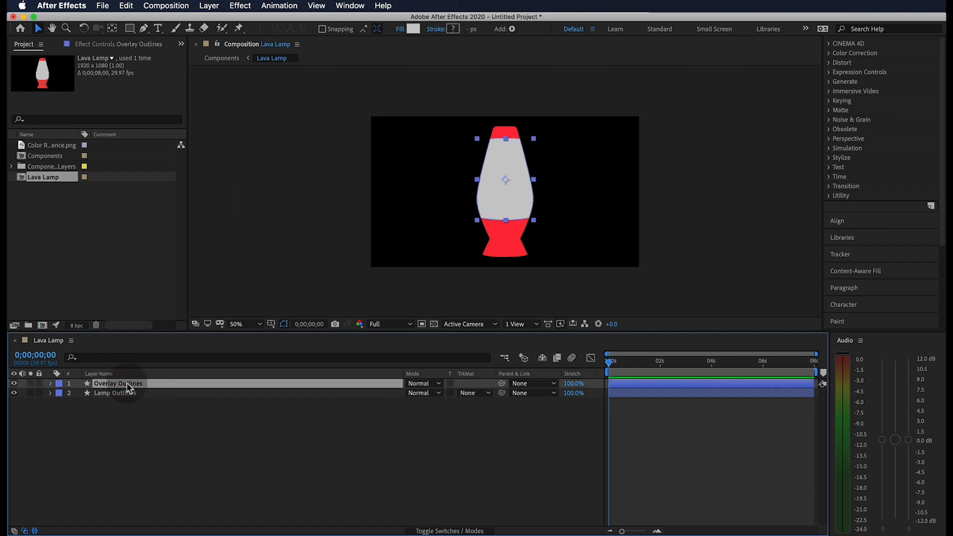
pyautogui.rightClick(137, 384)
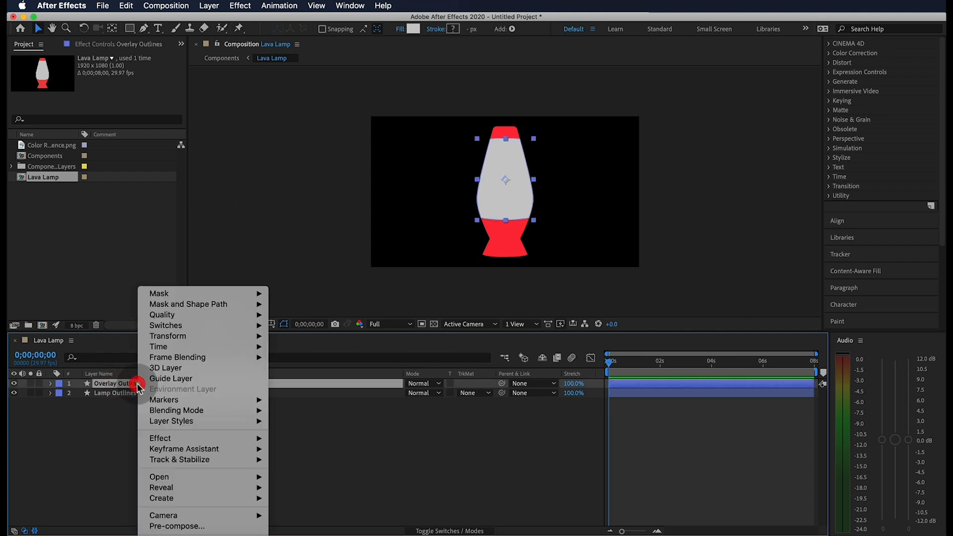
pyautogui.click(193, 526)
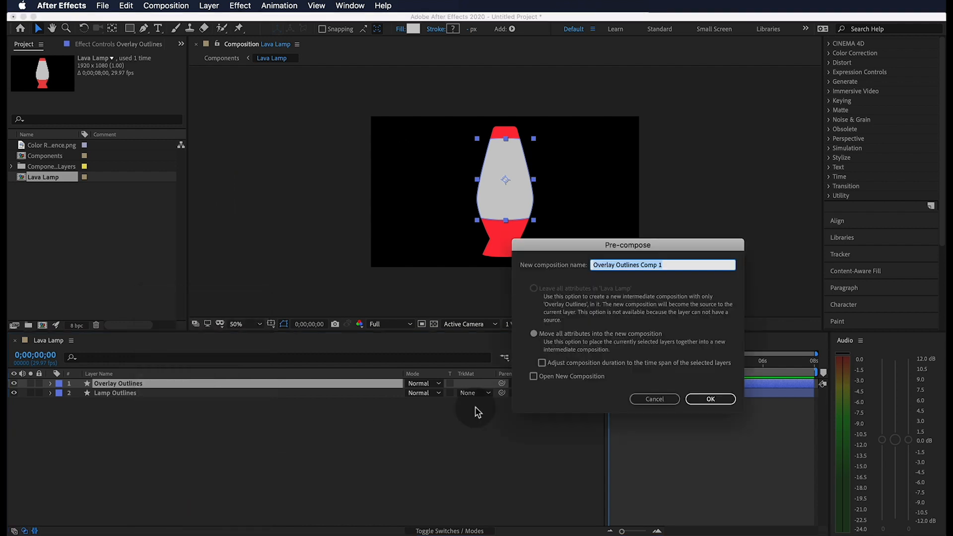
pyautogui.write('Lava')
pyautogui.press('Return')
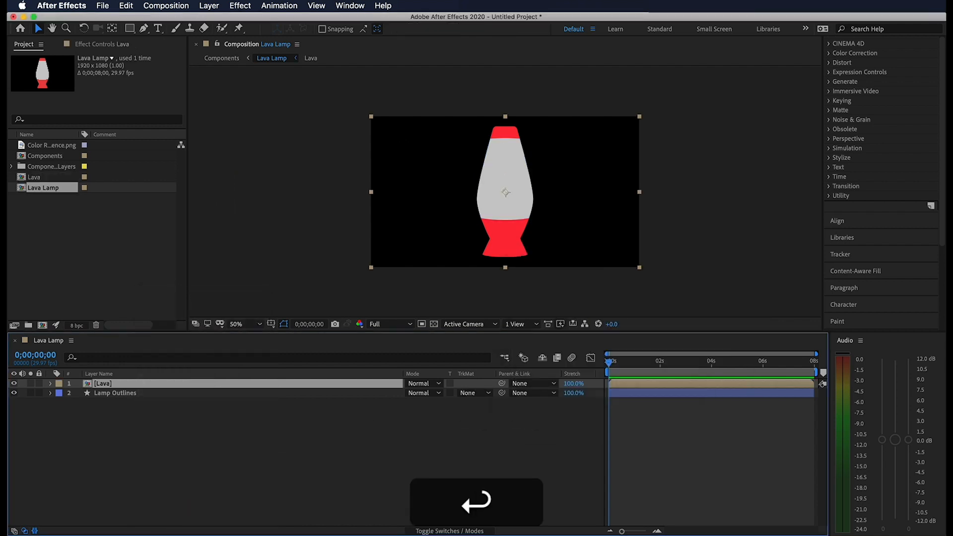
pyautogui.click(105, 411)
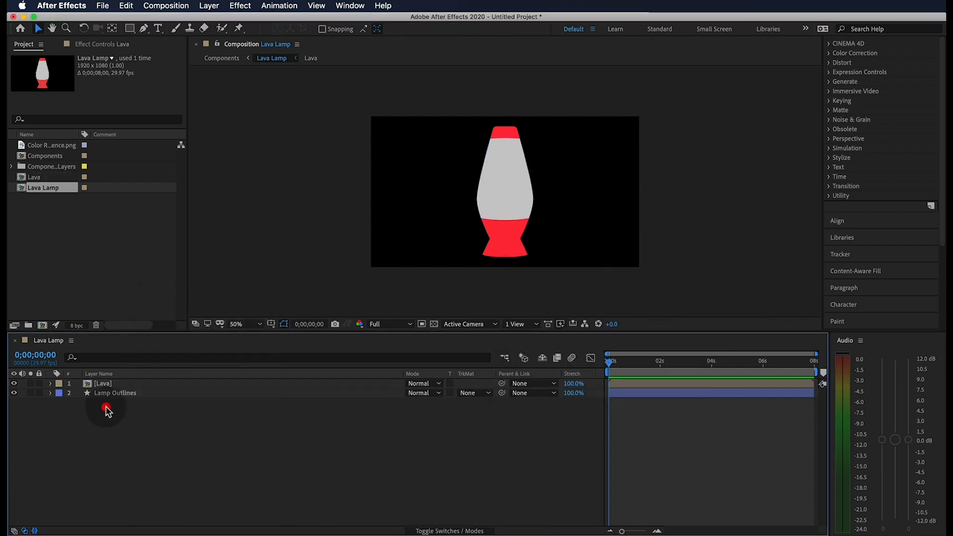
pyautogui.doubleClick(115, 383)
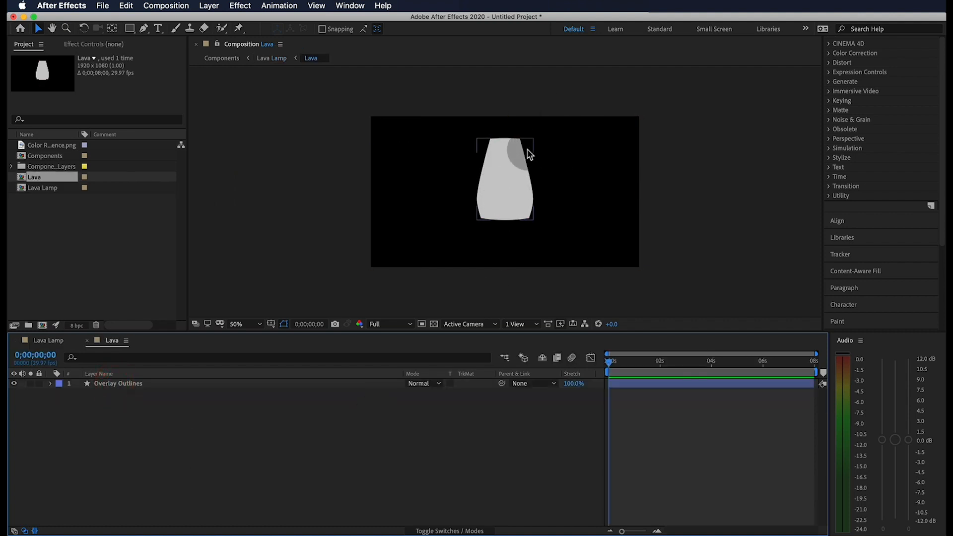
# Step: Draw two black ellipses as separate shape layers at the lamp's base: an upright one on the left and a wide one beside it
pyautogui.click(243, 324)
pyautogui.click(248, 336)
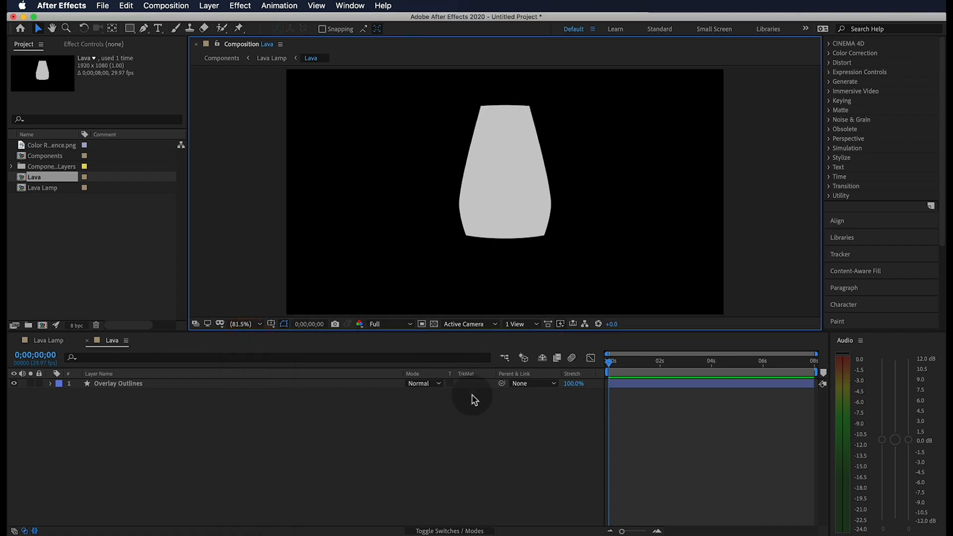
pyautogui.press('q')
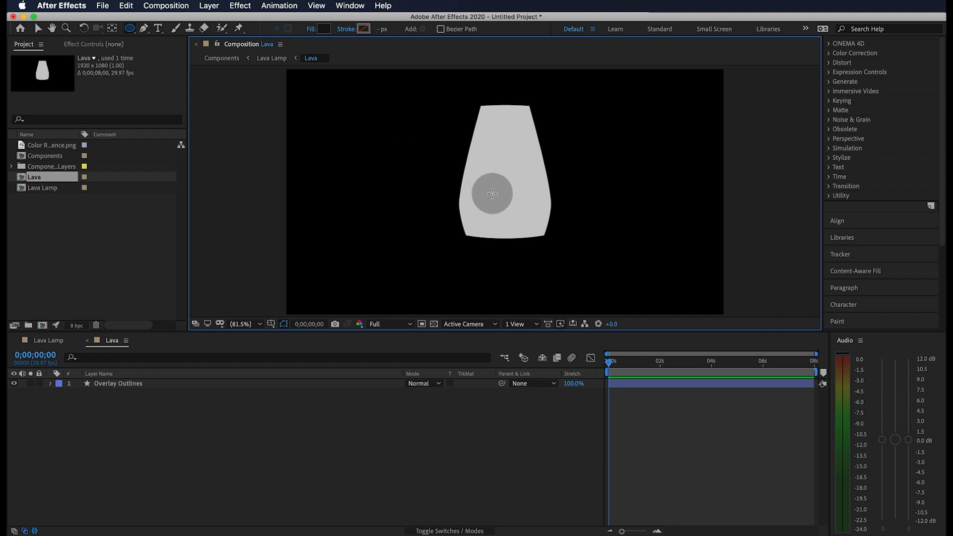
pyautogui.moveTo(493, 194); pyautogui.dragTo(461, 236)
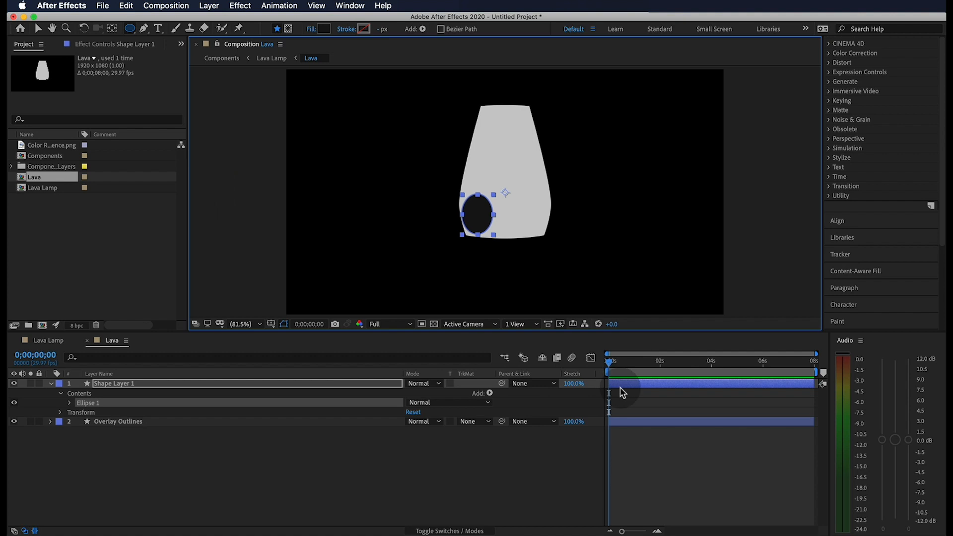
pyautogui.click(636, 403)
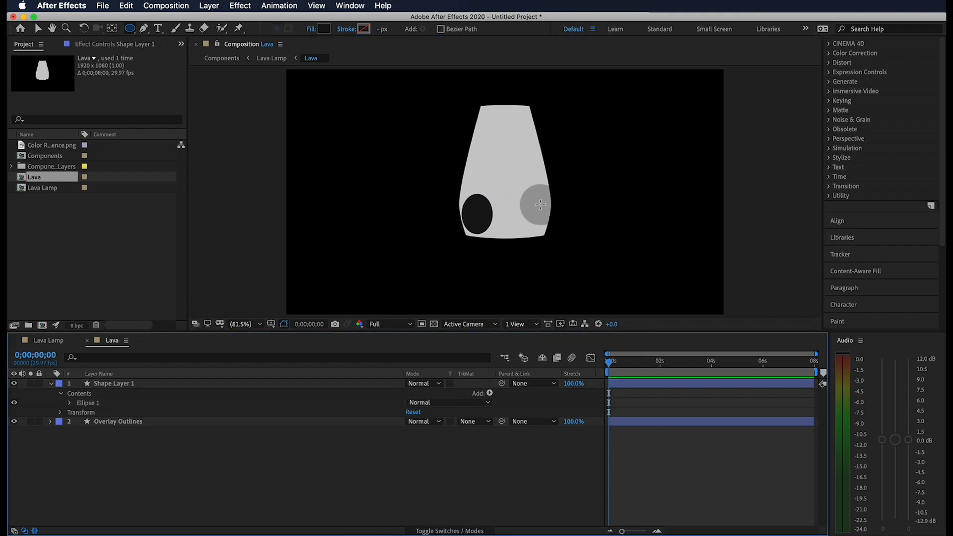
pyautogui.moveTo(541, 205); pyautogui.dragTo(489, 229)
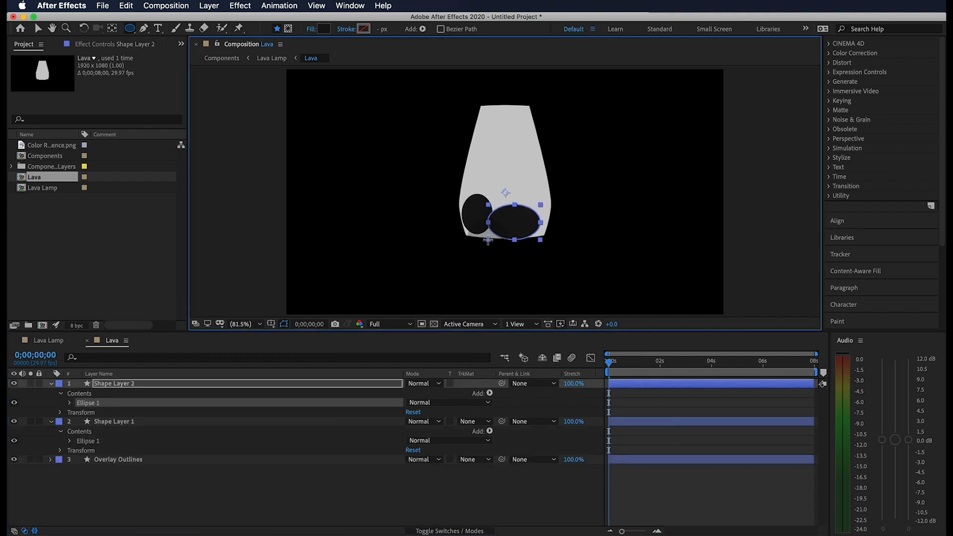
pyautogui.moveTo(484, 242); pyautogui.dragTo(484, 242)
pyautogui.click(634, 403)
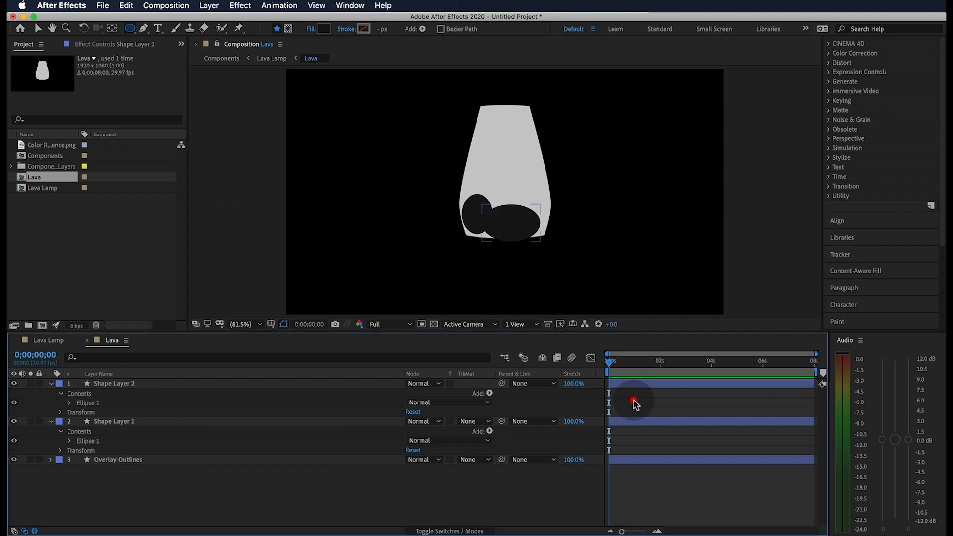
# Step: Draw five more ellipses on separate shape layers: a tall narrow one near the right edge and four rounder ones across the middle and top
pyautogui.moveTo(534, 137); pyautogui.dragTo(516, 186)
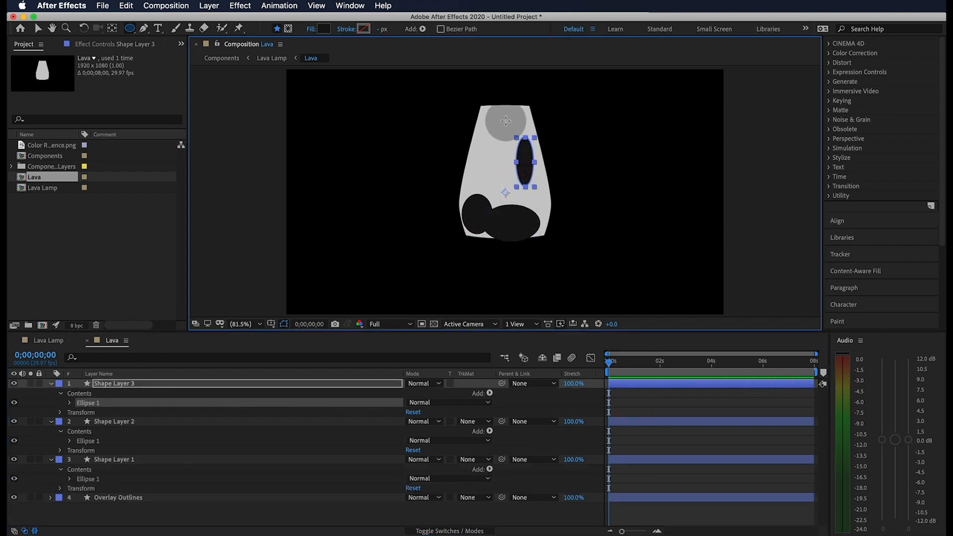
pyautogui.click(623, 396)
pyautogui.moveTo(497, 110); pyautogui.dragTo(477, 173)
pyautogui.click(633, 390)
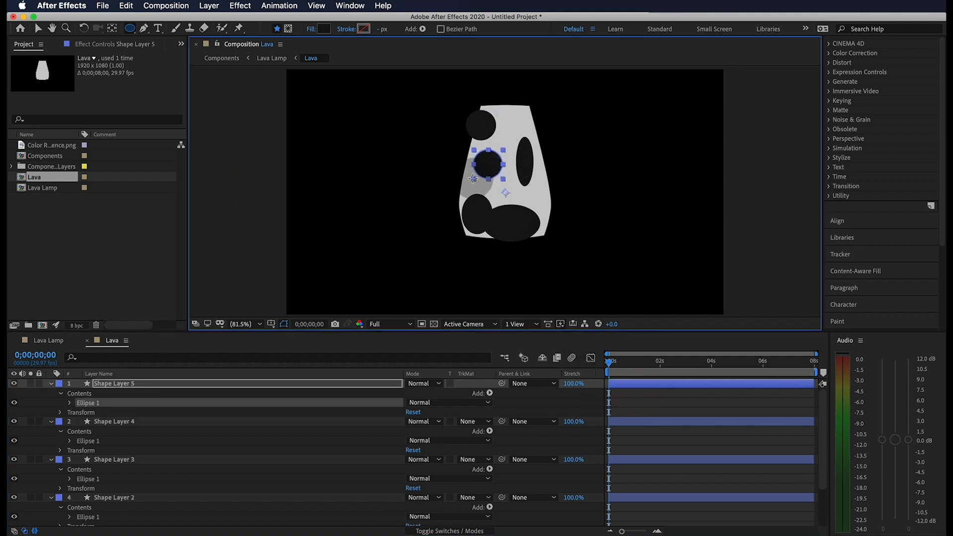
pyautogui.click(691, 424)
pyautogui.moveTo(537, 178); pyautogui.dragTo(504, 209)
pyautogui.click(645, 397)
pyautogui.press('super+z')
pyautogui.moveTo(527, 109); pyautogui.dragTo(503, 131)
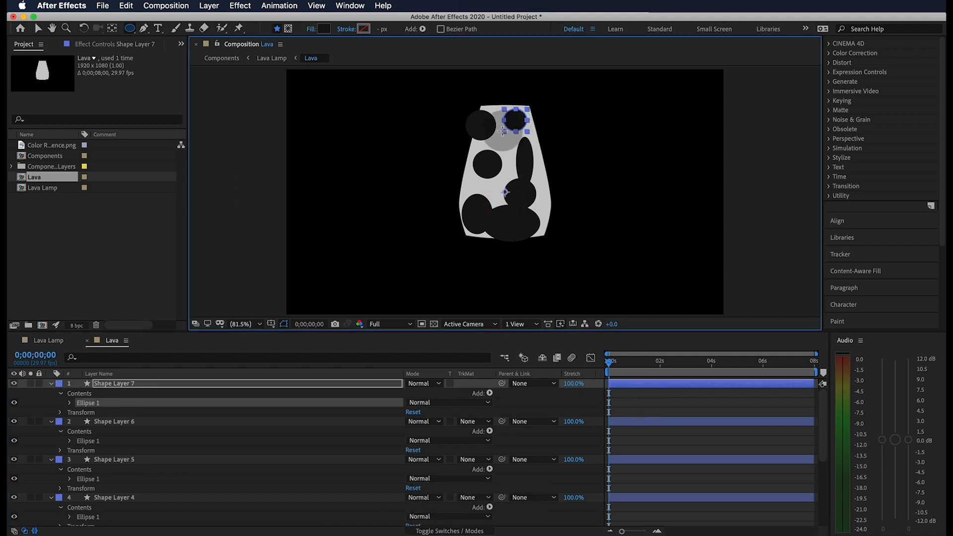
pyautogui.click(647, 403)
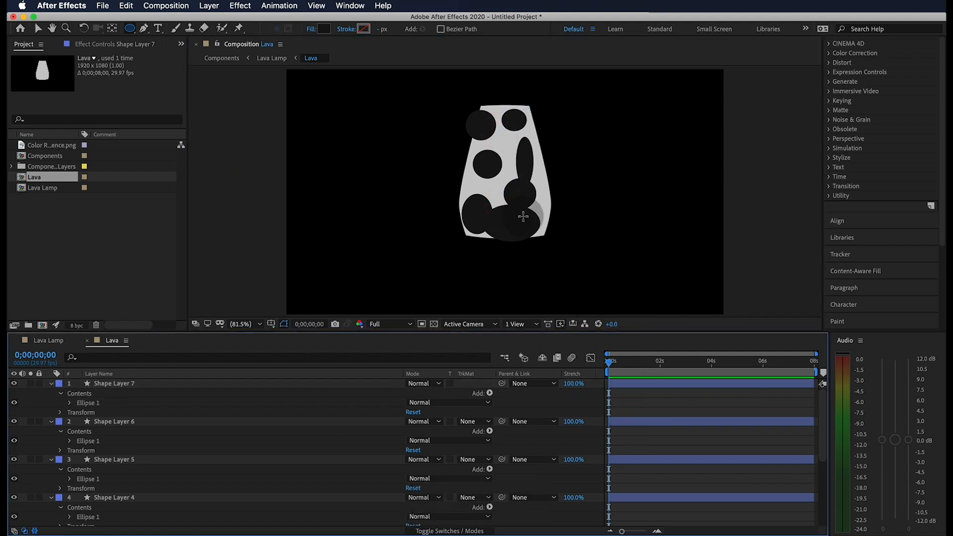
# Step: Nudge the wide bottom ellipse and the round blob above it to the right
pyautogui.press('v')
pyautogui.click(516, 227)
pyautogui.press('Right')
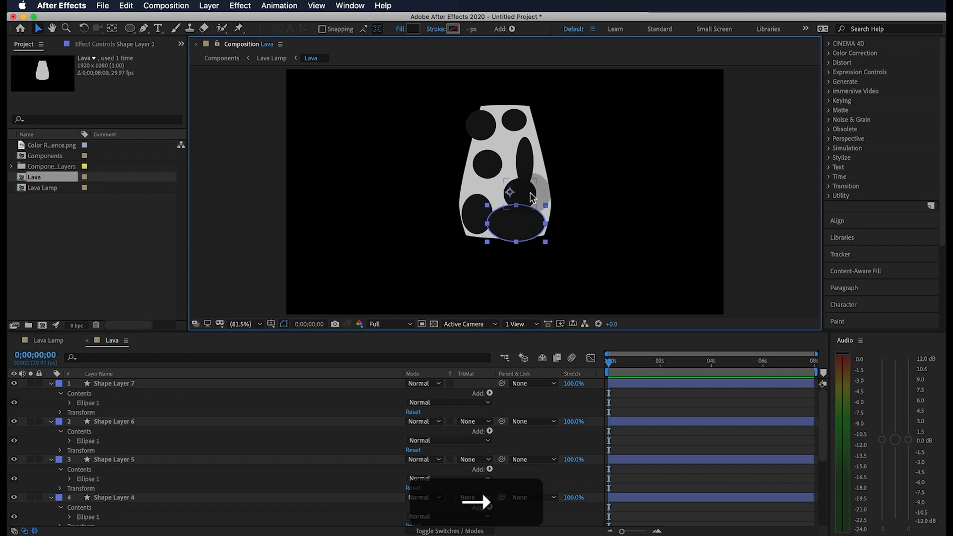
pyautogui.click(528, 190)
pyautogui.press('Right')
pyautogui.hotkey('shift', 'Right')
# Step: Nudge the tall narrow ellipse upward and slightly right, away from the round blob beneath it
pyautogui.click(532, 150)
pyautogui.hotkey('shift', 'Up')
pyautogui.hotkey('shift', 'Up')
pyautogui.press('Right')
# Step: Nudge the left middle circle left and down, and the right middle circle left and up
pyautogui.click(488, 164)
pyautogui.hotkey('shift', 'Left')
pyautogui.hotkey('shift', 'Down')
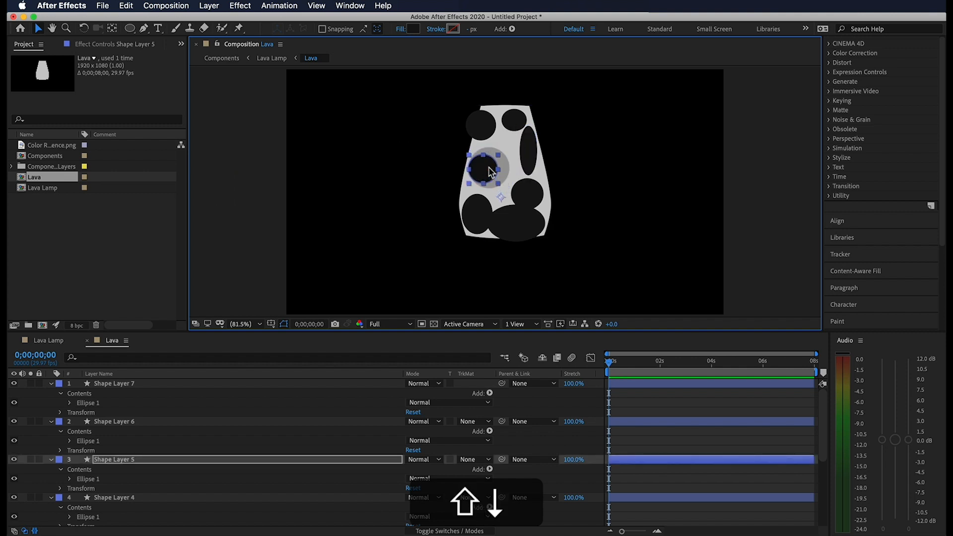
pyautogui.click(526, 192)
pyautogui.hotkey('shift', 'Left')
pyautogui.hotkey('shift', 'Up')
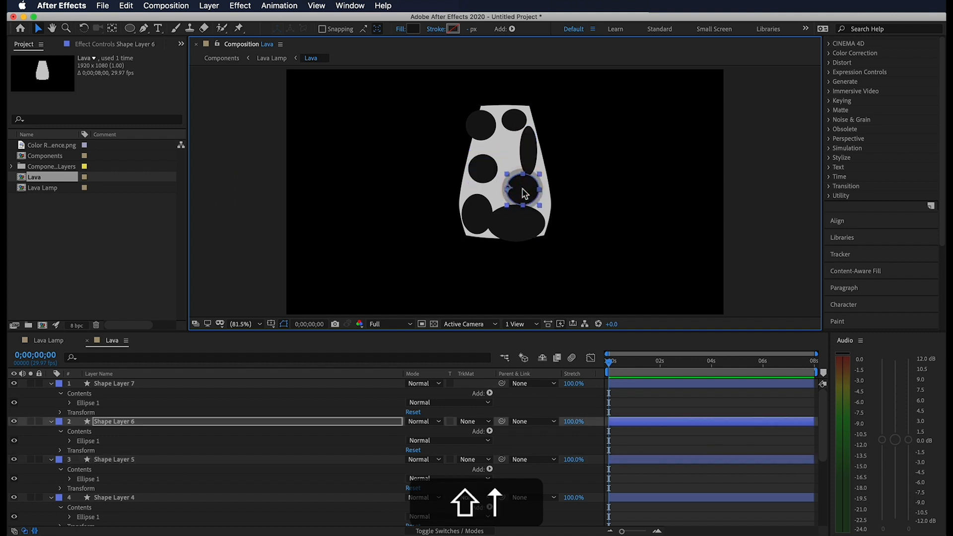
pyautogui.click(627, 403)
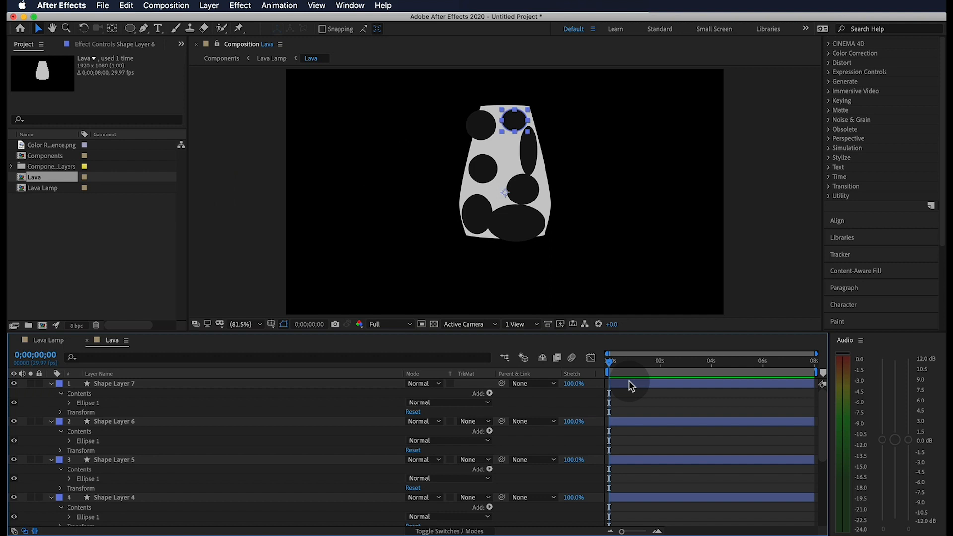
# Step: Collapse the expanded properties of all layers in the Lava composition
pyautogui.click(631, 386)
pyautogui.press('super+a')
pyautogui.press('super+u')
pyautogui.press('u')
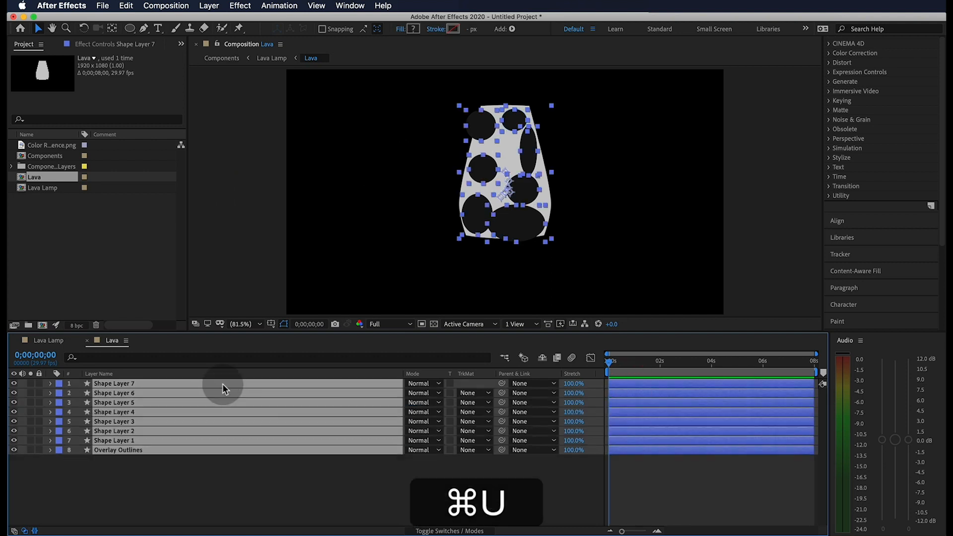
# Step: Center the anchor points of Shape Layers 1 through 7 within their ellipses
pyautogui.click(134, 472)
pyautogui.click(138, 438)
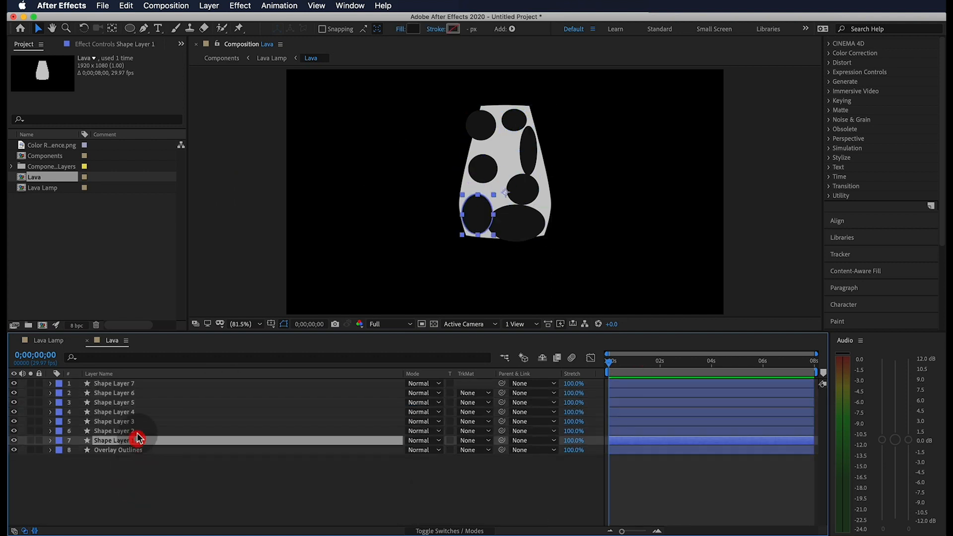
pyautogui.keyDown('shift'); pyautogui.click(143, 384); pyautogui.keyUp('shift')
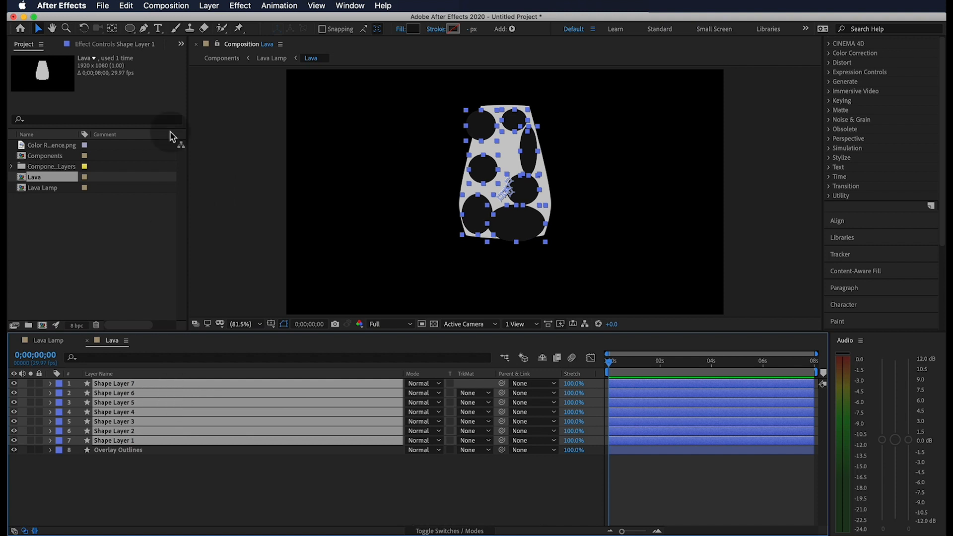
pyautogui.click(112, 28)
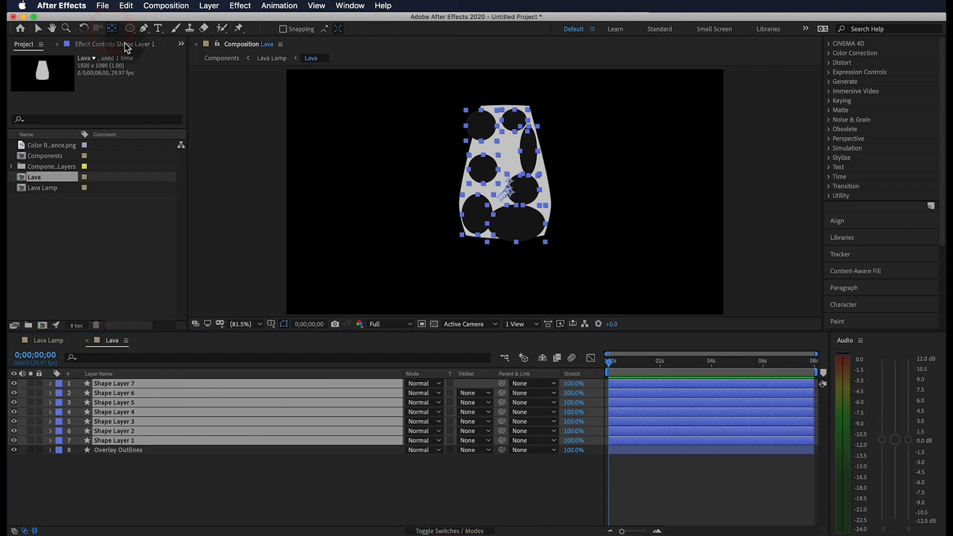
pyautogui.press('super+alt+Home')
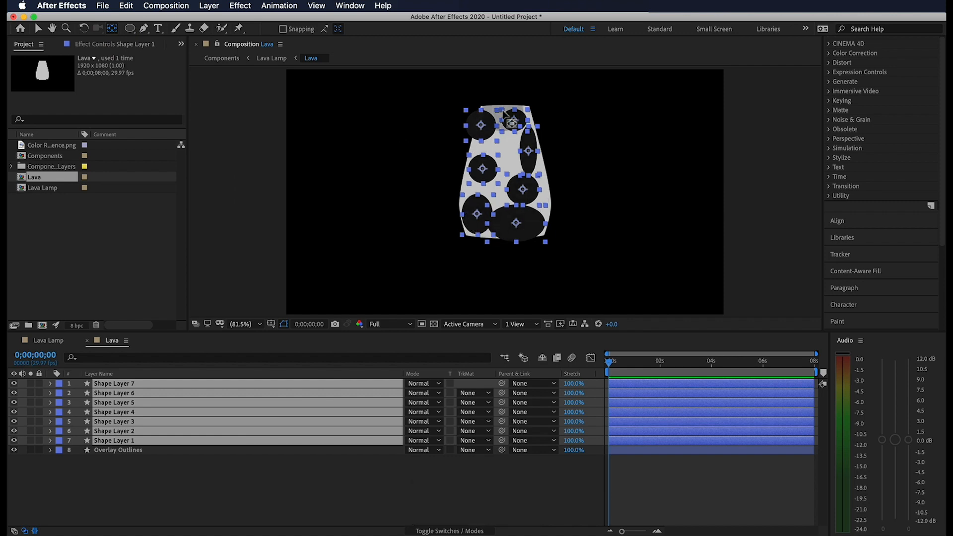
pyautogui.click(286, 495)
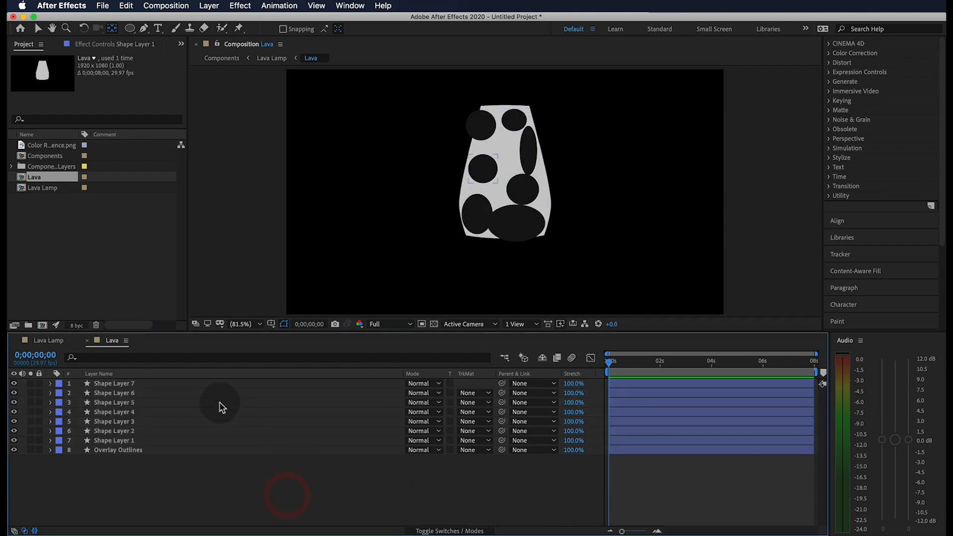
# Step: Rotate the tall narrow ellipse slightly so it follows the slope of the lamp's right edge
pyautogui.click(179, 385)
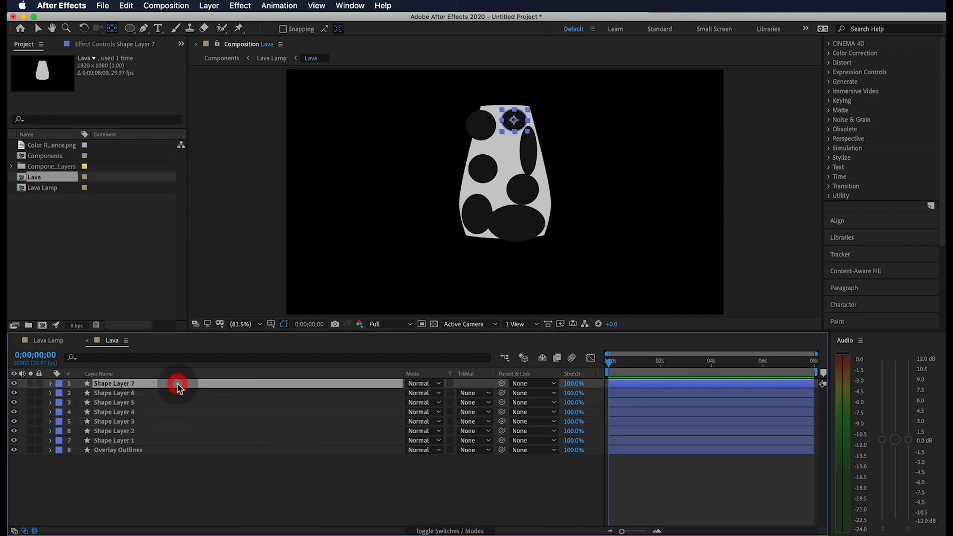
pyautogui.press('v')
pyautogui.click(525, 151)
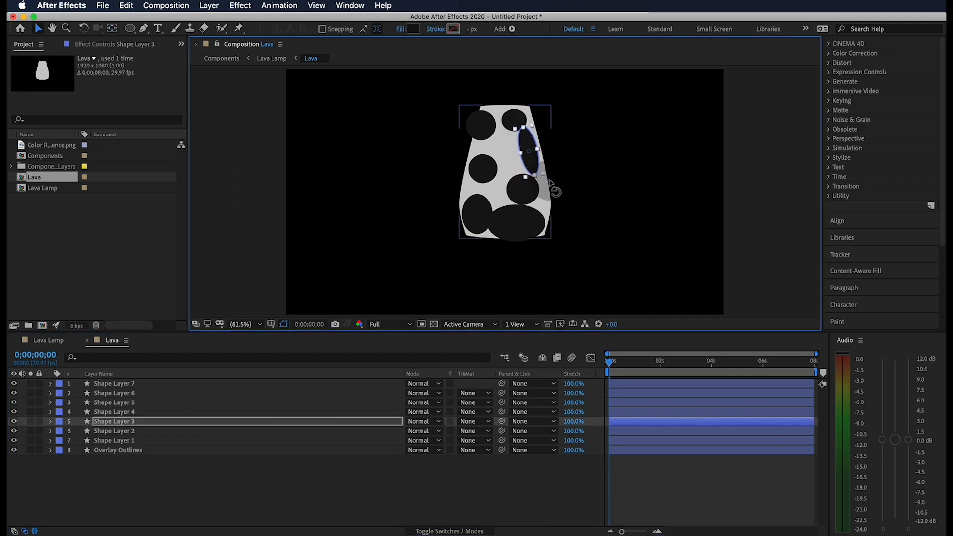
pyautogui.click(535, 186)
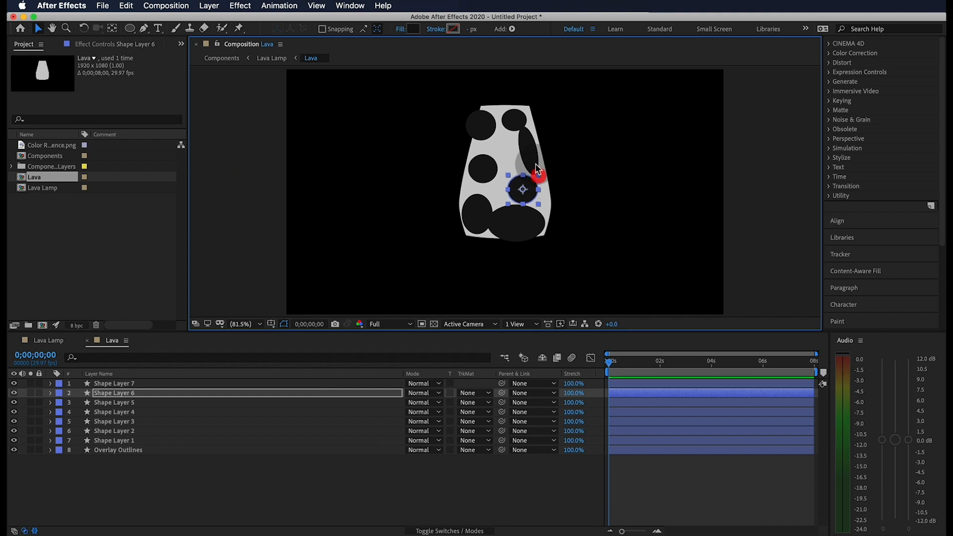
# Step: Shrink the small top-right ellipse and slightly enlarge the two bottom ellipses
pyautogui.click(518, 123)
pyautogui.moveTo(526, 110); pyautogui.dragTo(524, 112)
pyautogui.moveTo(518, 223); pyautogui.dragTo(555, 206)
pyautogui.doubleClick(478, 214)
pyautogui.moveTo(494, 193); pyautogui.dragTo(519, 183)
# Step: Shift the tall ellipse and the top-left circle right, and fine-tune the circle above the wide bottom ellipse
pyautogui.moveTo(529, 150); pyautogui.dragTo(531, 150)
pyautogui.moveTo(481, 125)
pyautogui.mouseDown()
pyautogui.moveTo(518, 116)
pyautogui.moveTo(494, 124)
pyautogui.mouseUp()
pyautogui.click(491, 128)
pyautogui.moveTo(476, 213); pyautogui.dragTo(519, 223)
pyautogui.moveTo(531, 150); pyautogui.dragTo(531, 151)
pyautogui.moveTo(520, 185); pyautogui.dragTo(522, 187)
pyautogui.click(639, 466)
# Step: Add Position keyframes to Shape Layers 1 through 7 at 0;00;00;00
pyautogui.click(121, 440)
pyautogui.keyDown('shift'); pyautogui.click(130, 385); pyautogui.keyUp('shift')
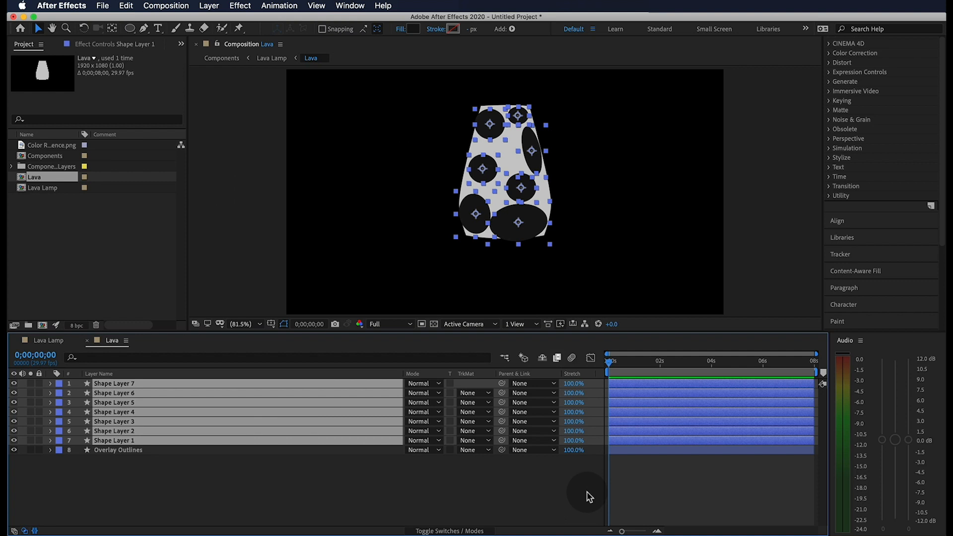
pyautogui.press('p')
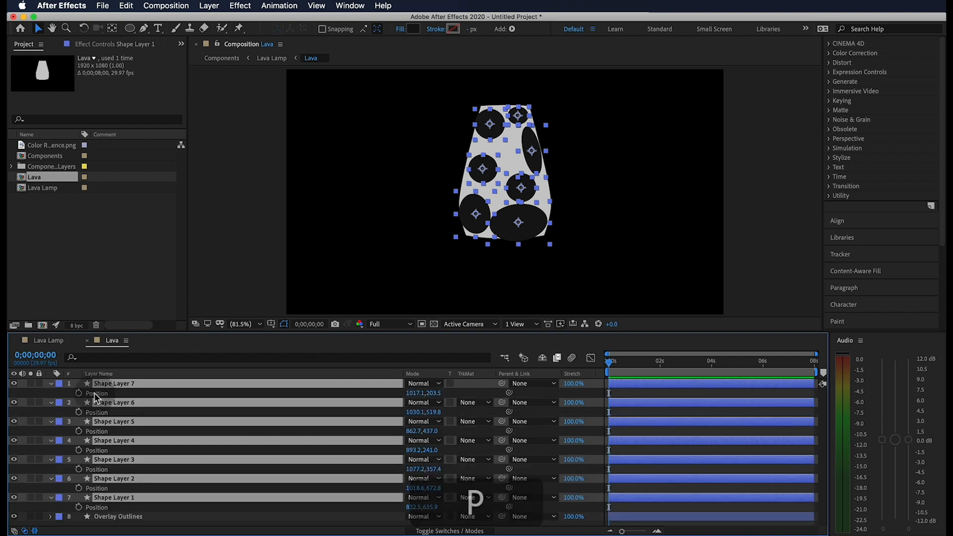
pyautogui.click(78, 393)
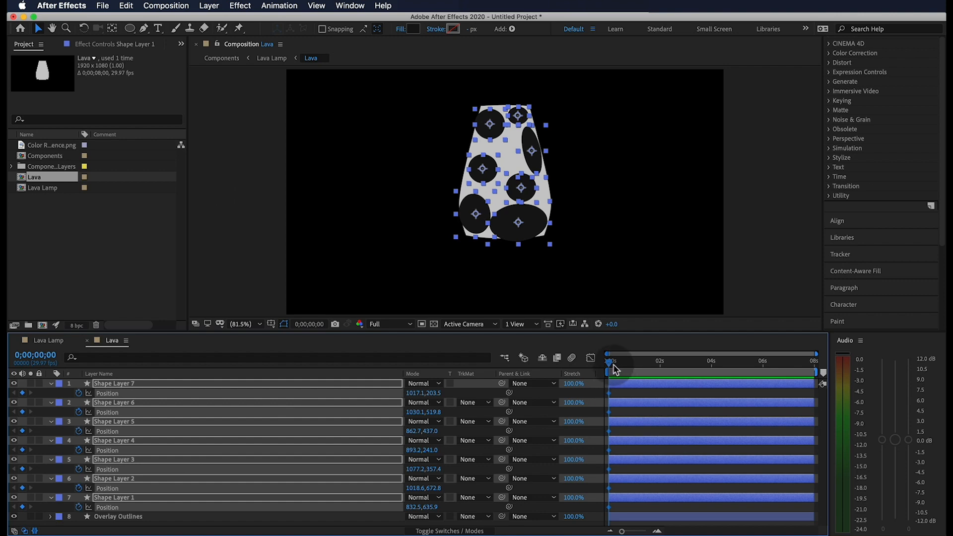
# Step: At 0;00;07;29, move Shape Layer 2 to the lamp's bottom left, about (874, 665), and curve its motion path
pyautogui.moveTo(636, 361); pyautogui.dragTo(869, 362)
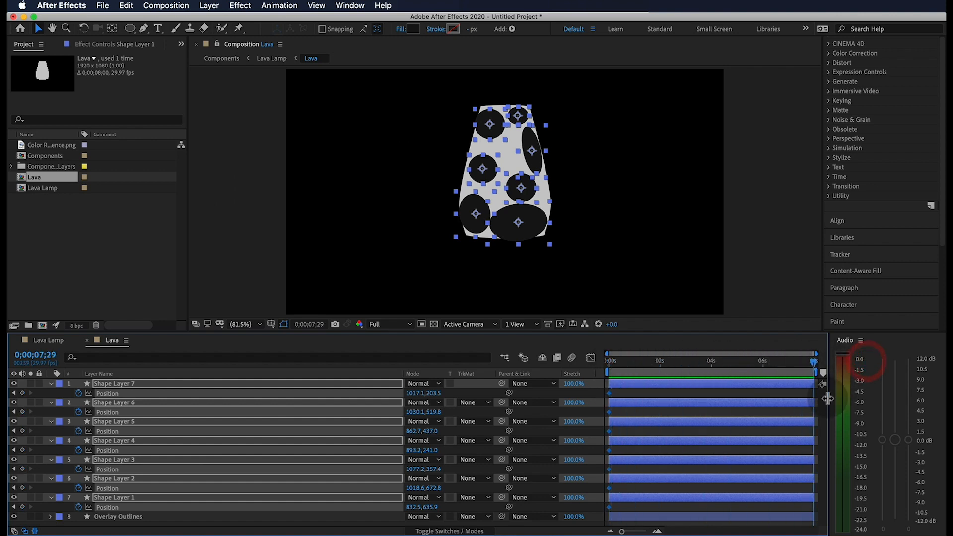
pyautogui.click(806, 394)
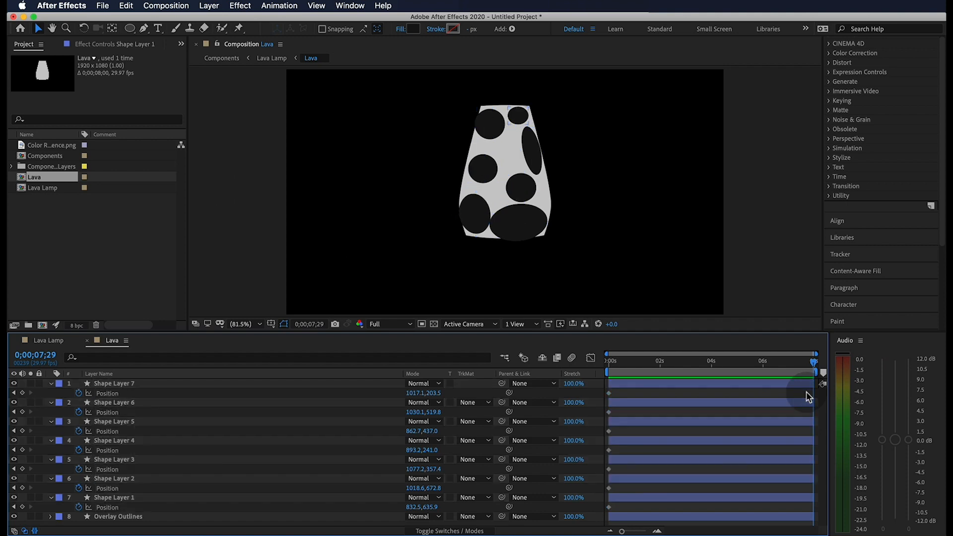
pyautogui.click(534, 227)
pyautogui.moveTo(534, 227); pyautogui.dragTo(504, 224)
pyautogui.click(504, 222)
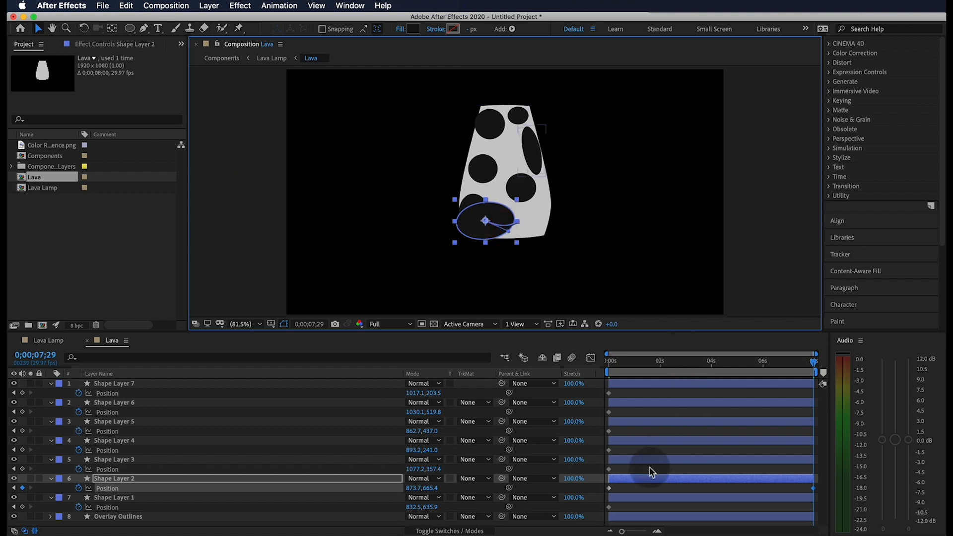
# Step: At the last frame, move Shape Layer 1 to about (1085, 636) and Shape Layer 3 down to about (1048, 541), with curved motion paths
pyautogui.moveTo(470, 203); pyautogui.dragTo(531, 208)
pyautogui.click(530, 205)
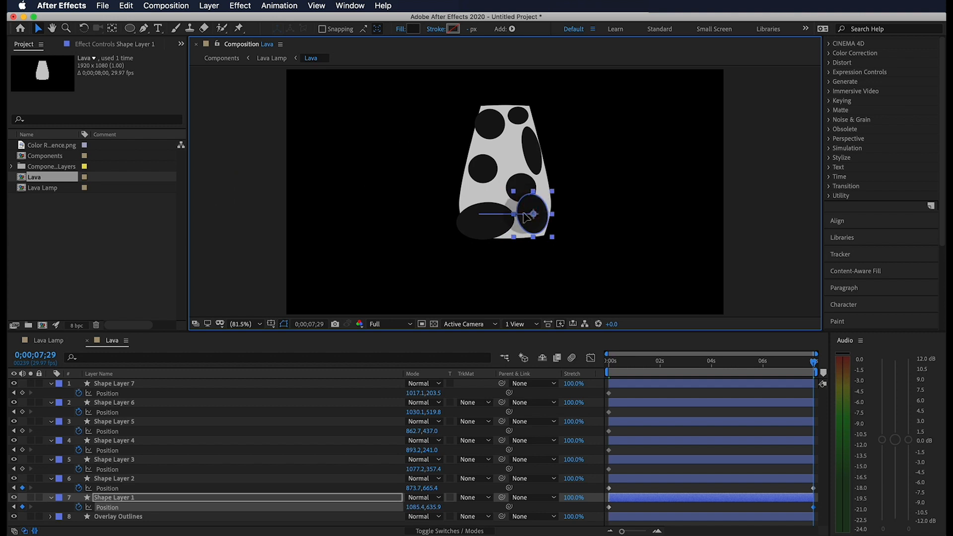
pyautogui.click(532, 158)
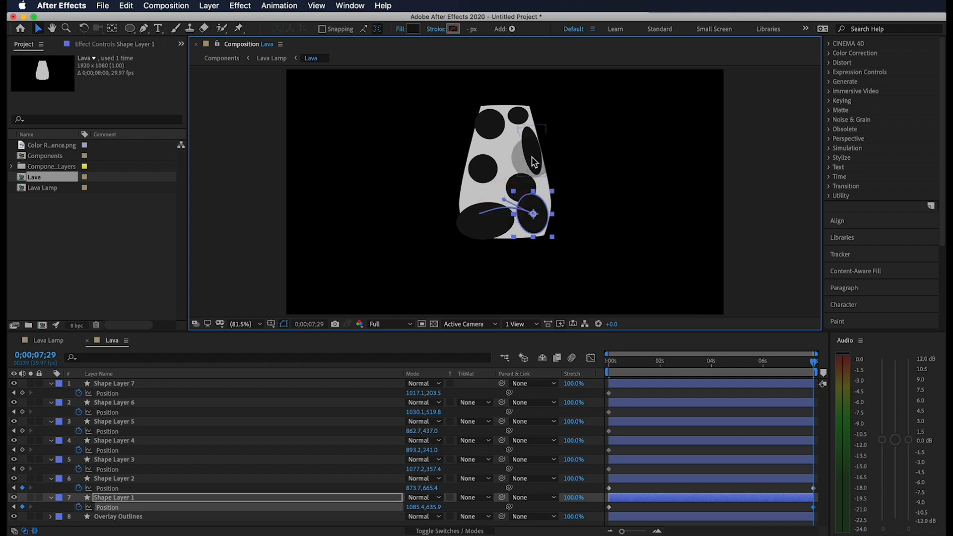
pyautogui.moveTo(532, 160); pyautogui.dragTo(529, 191)
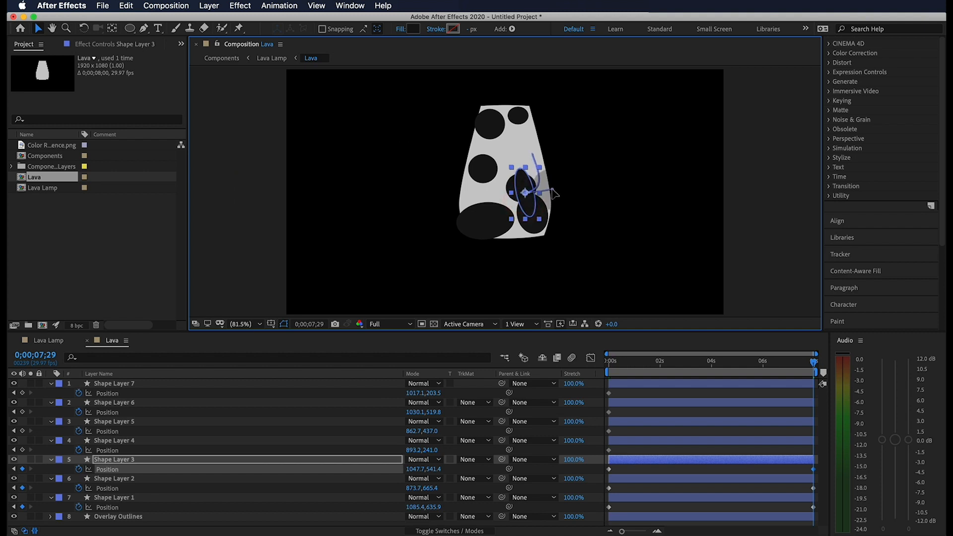
# Step: At the last frame, move Shape Layers 4, 5 and 6 to about (866, 518), (1040, 238) and (905, 230), and Shape Layer 7 downward
pyautogui.moveTo(497, 128); pyautogui.dragTo(491, 193)
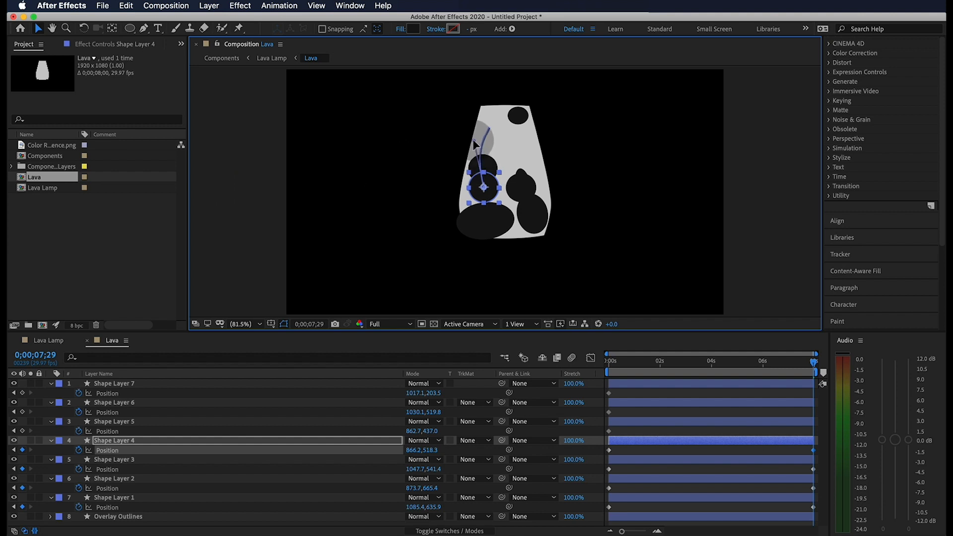
pyautogui.moveTo(491, 168); pyautogui.dragTo(517, 134)
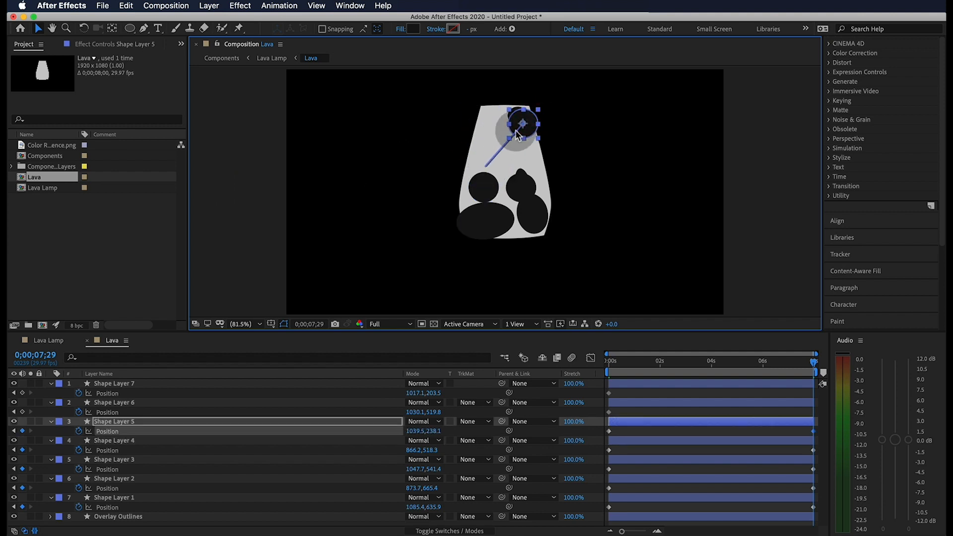
pyautogui.moveTo(513, 185); pyautogui.dragTo(487, 117)
pyautogui.click(512, 110)
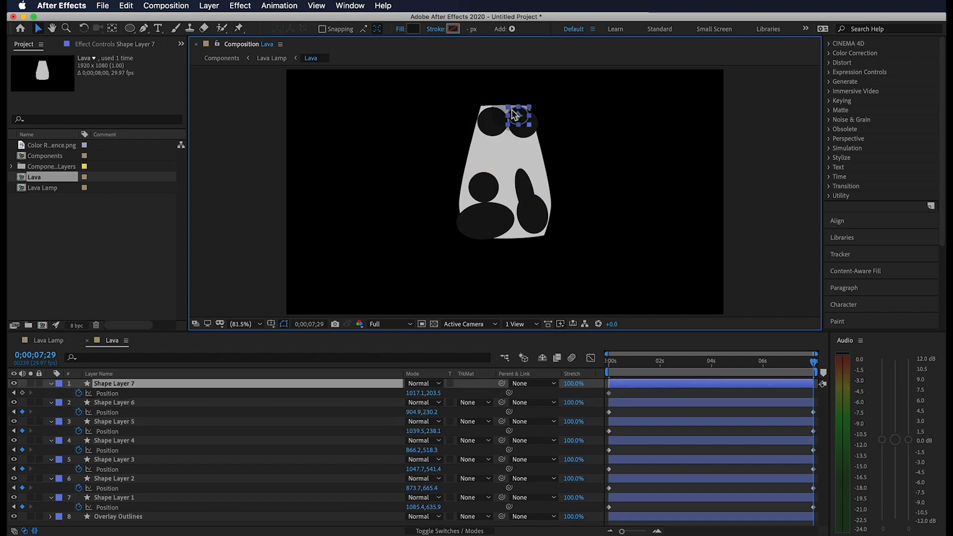
pyautogui.moveTo(522, 116); pyautogui.dragTo(517, 159)
# Step: Return to 0;00;00;00 and collapse the keyframed properties of all layers in the Lava composition
pyautogui.moveTo(634, 368); pyautogui.dragTo(588, 380)
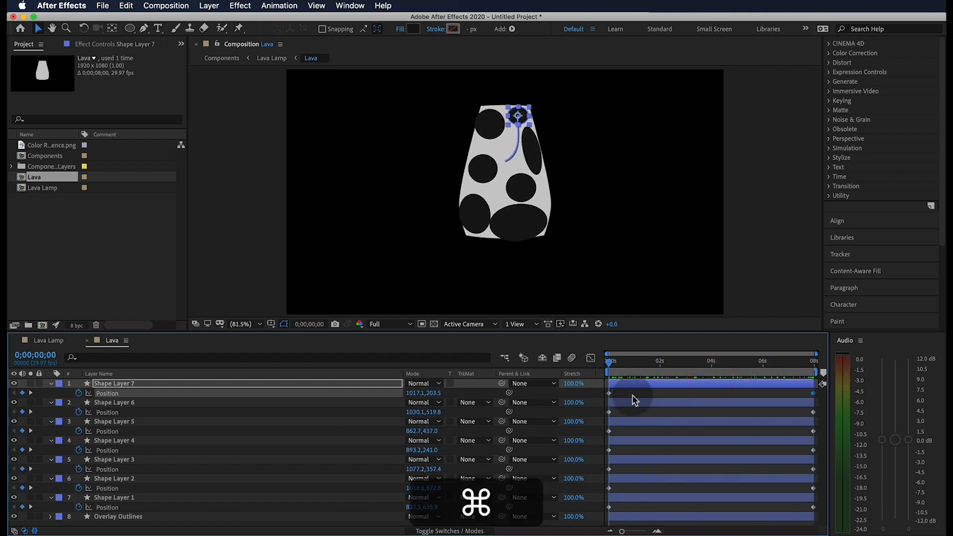
pyautogui.press('super+a')
pyautogui.press('u')
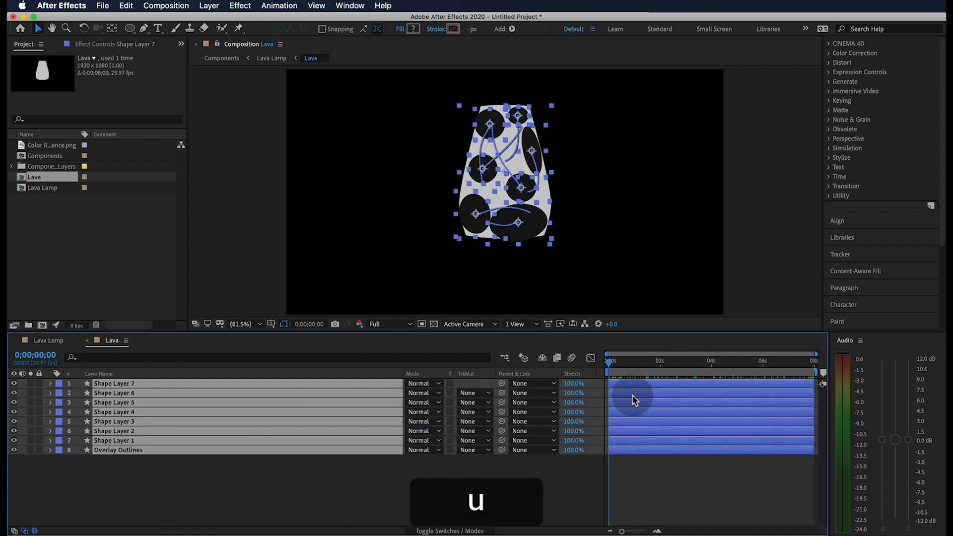
pyautogui.click(637, 464)
# Step: Apply the Turbulent Displace effect to Shape Layer 1 and set its Amount to 65
pyautogui.click(620, 442)
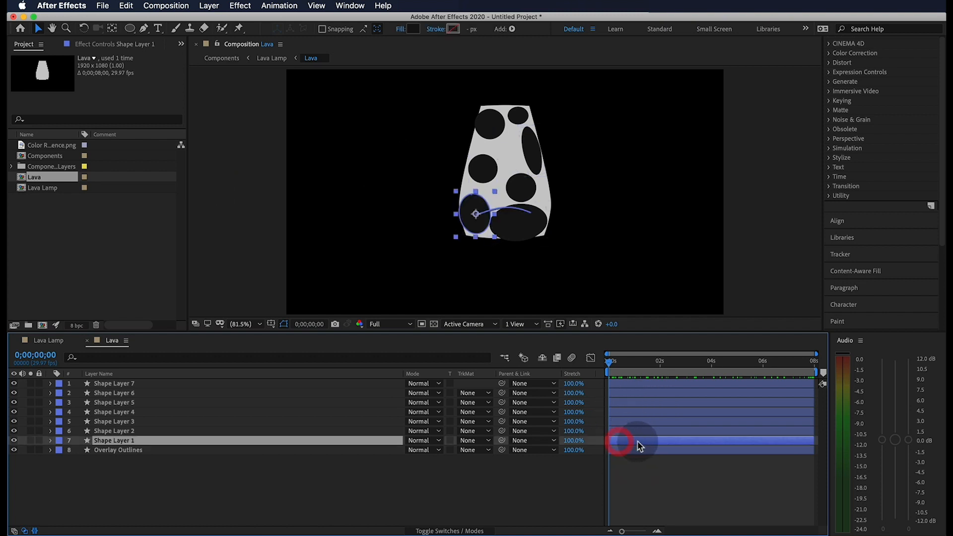
pyautogui.scroll(5, 854, 73)
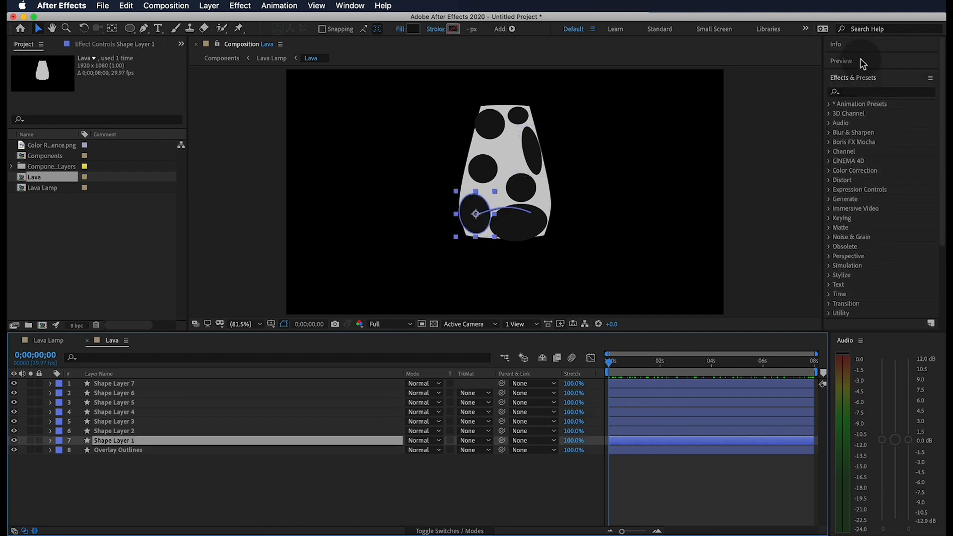
pyautogui.click(858, 78)
pyautogui.click(864, 79)
pyautogui.click(859, 92)
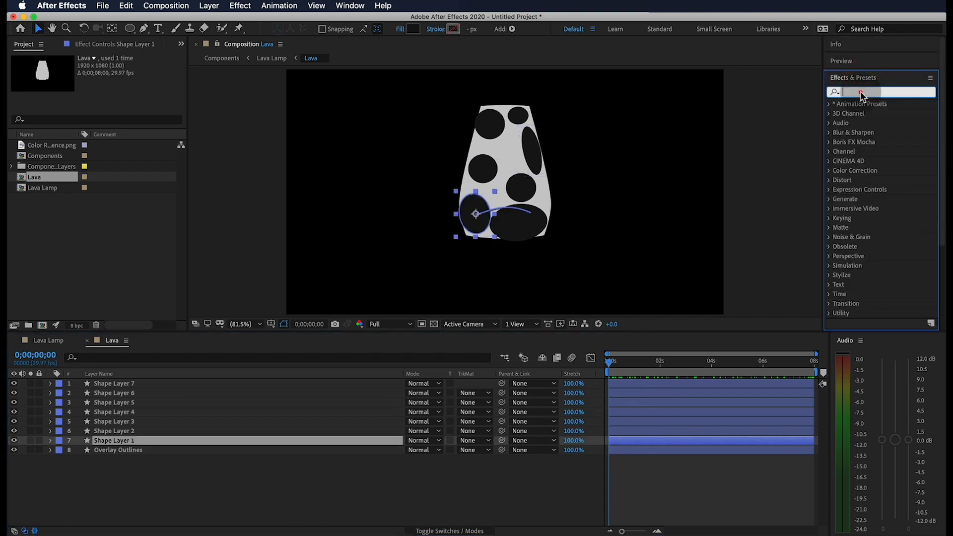
pyautogui.write('turbu')
pyautogui.moveTo(886, 113); pyautogui.dragTo(642, 440)
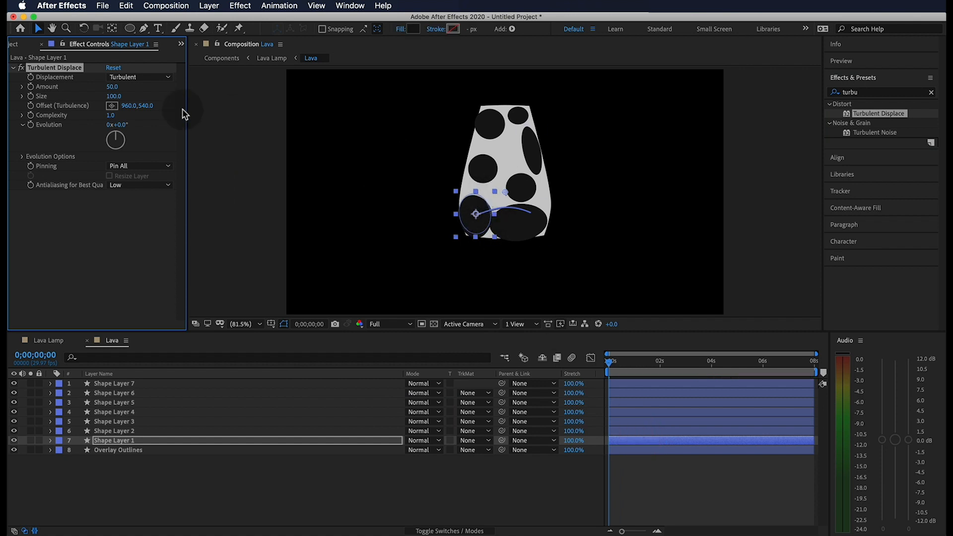
pyautogui.write('6')
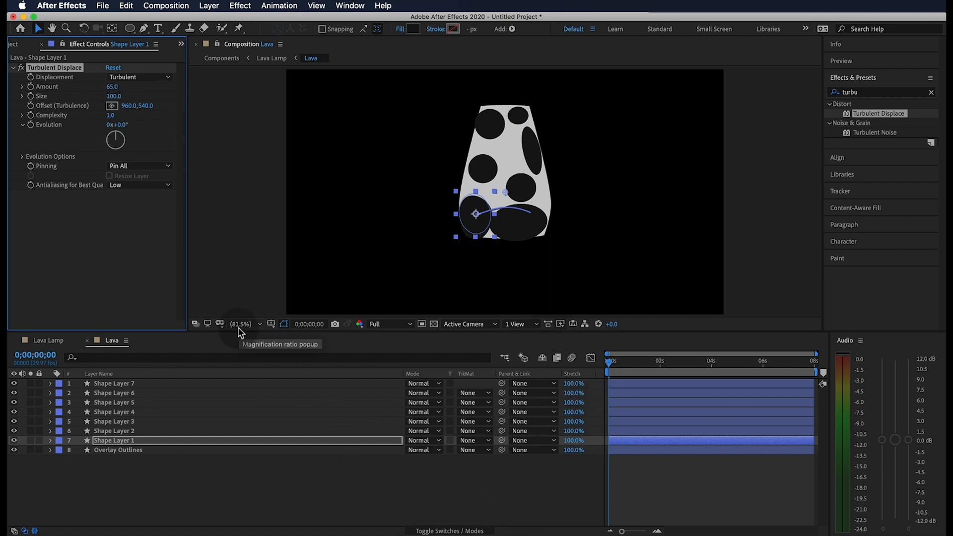
# Step: Copy Turbulent Displace from Shape Layer 1 to Shape Layers 2 through 7, and scrub through the blob animation
pyautogui.click(62, 68)
pyautogui.press('super+c')
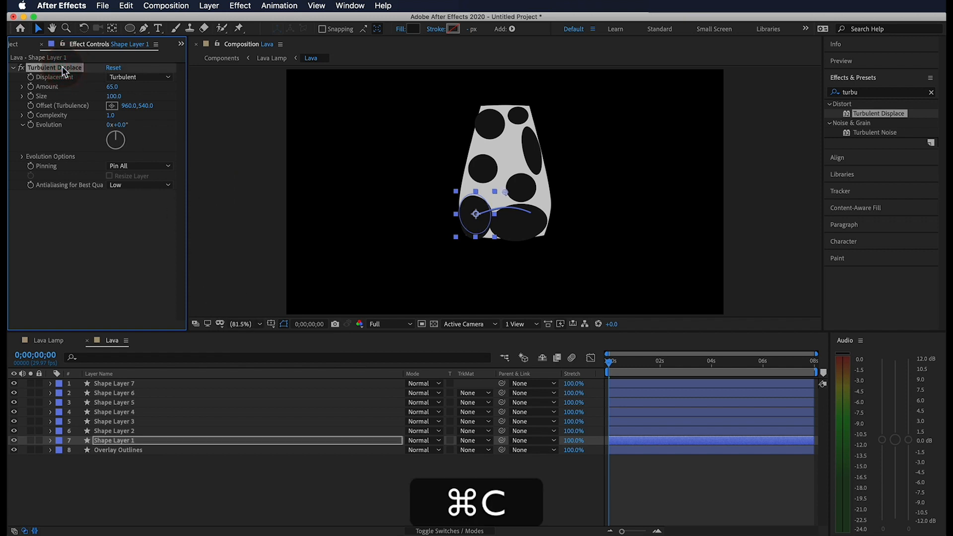
pyautogui.click(121, 431)
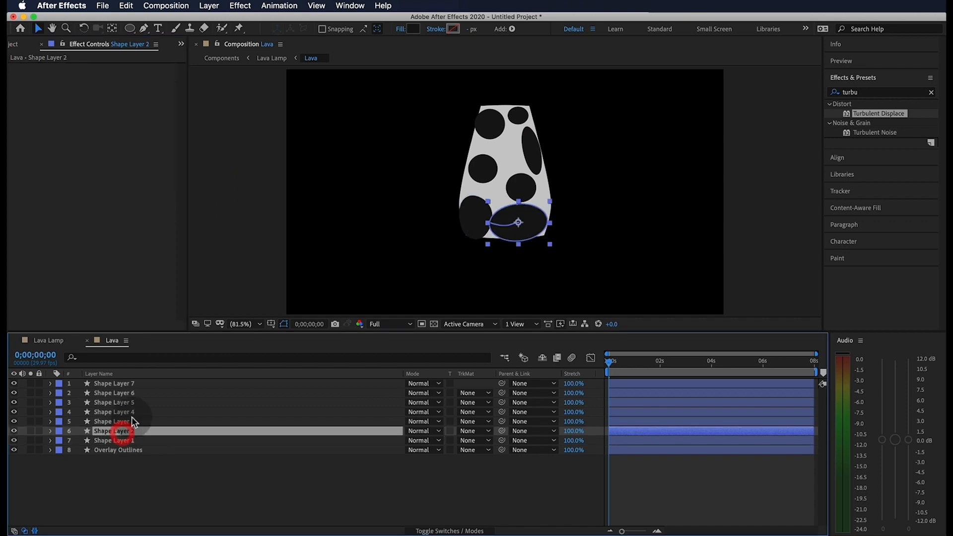
pyautogui.keyDown('shift'); pyautogui.click(141, 385); pyautogui.keyUp('shift')
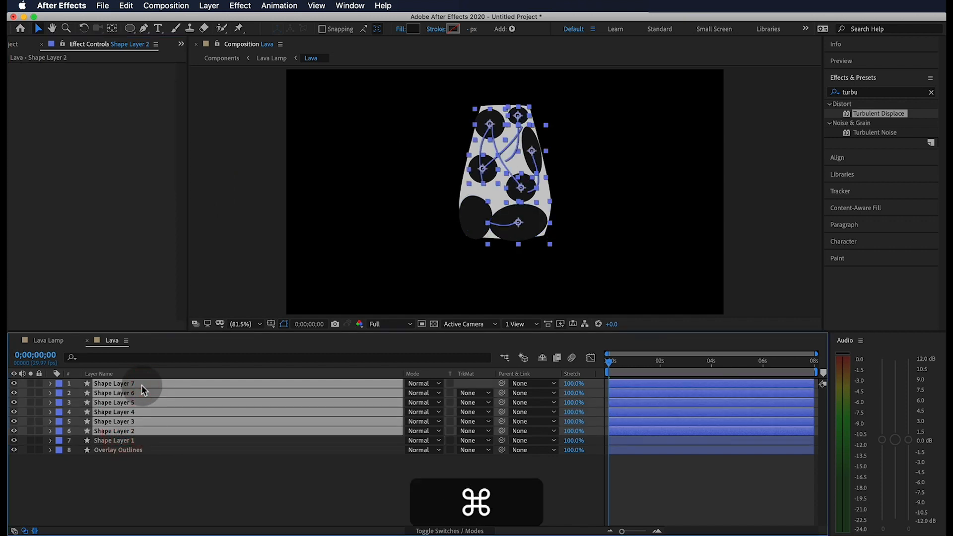
pyautogui.press('super+v')
pyautogui.click(659, 453)
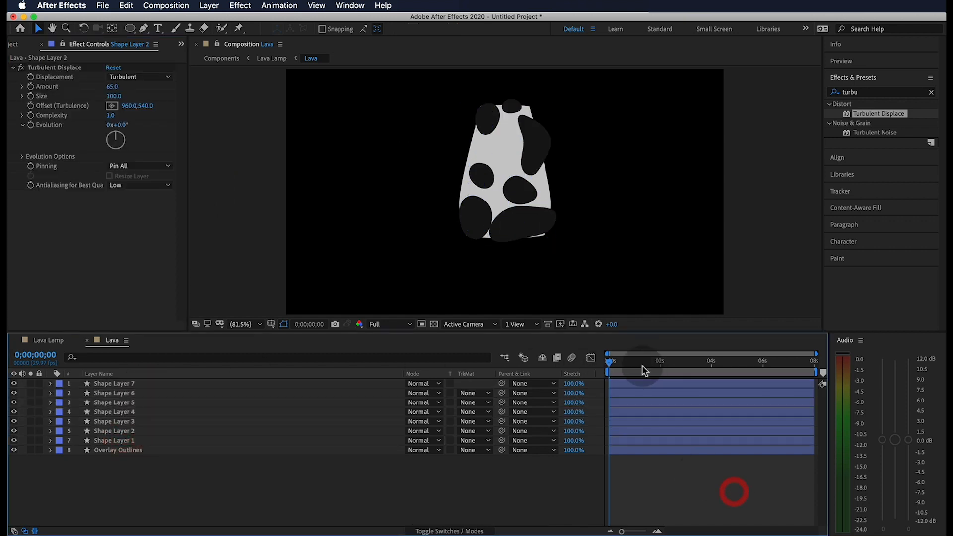
pyautogui.moveTo(610, 363); pyautogui.dragTo(584, 352)
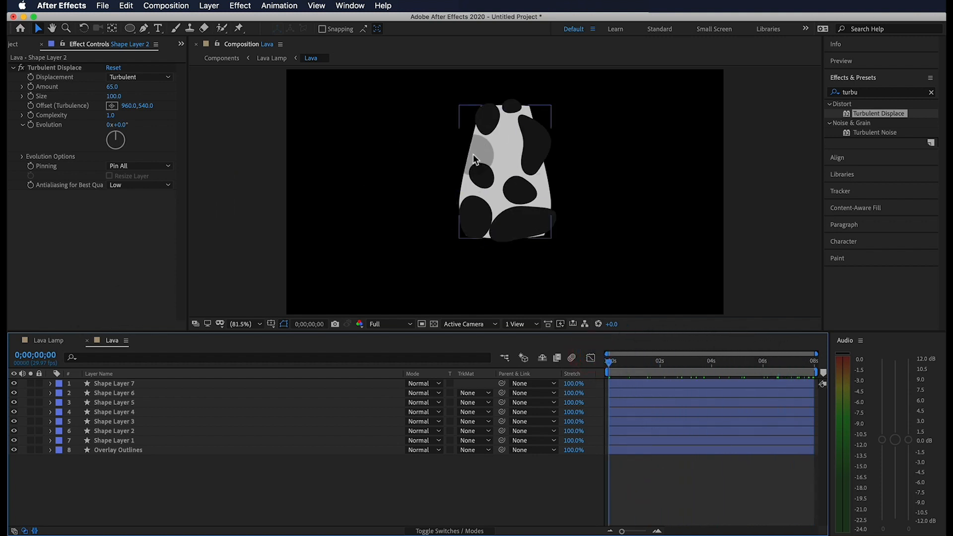
# Step: Draw a closed cover shape with the Pen tool on a new shape layer, following the outside of the lamp's top edge
pyautogui.scroll(3, 511, 108)
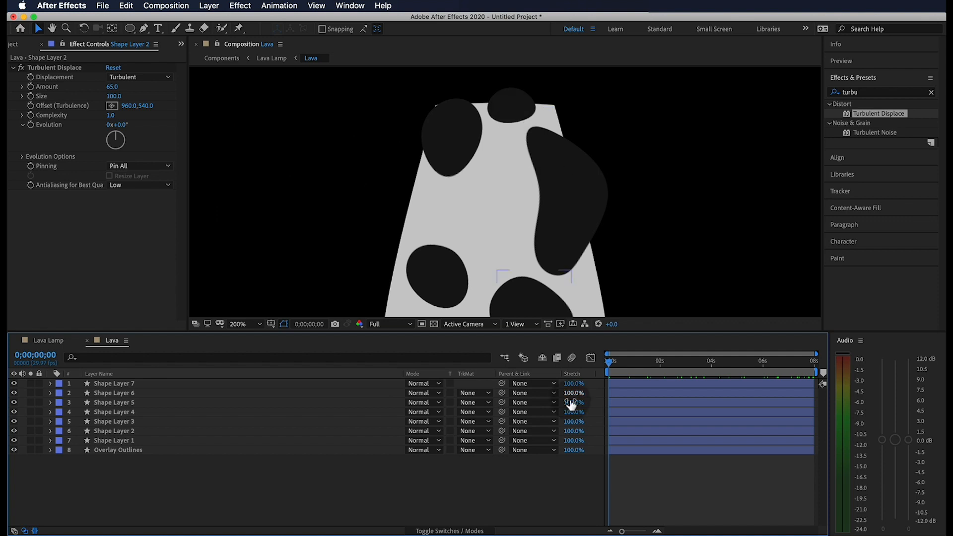
pyautogui.press('g')
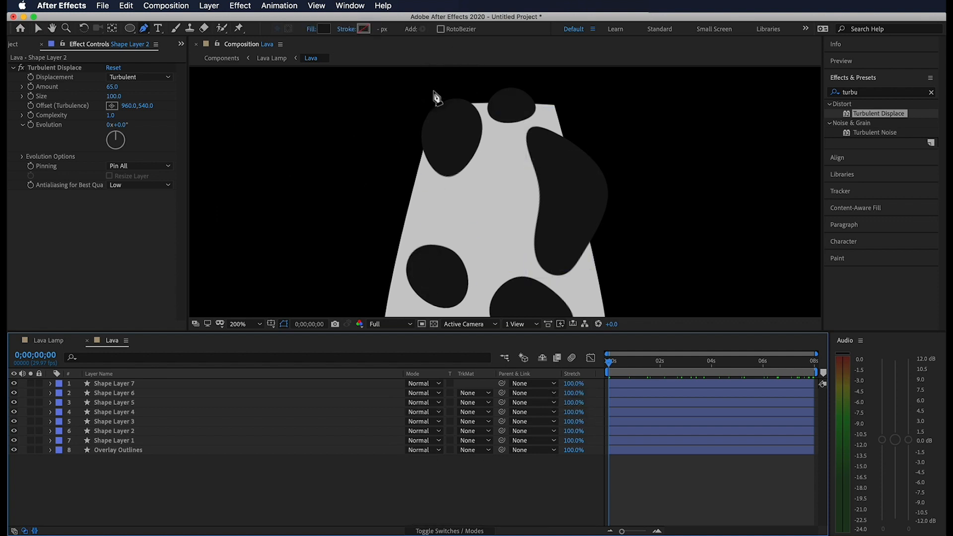
pyautogui.press('h')
pyautogui.moveTo(433, 89); pyautogui.dragTo(428, 134)
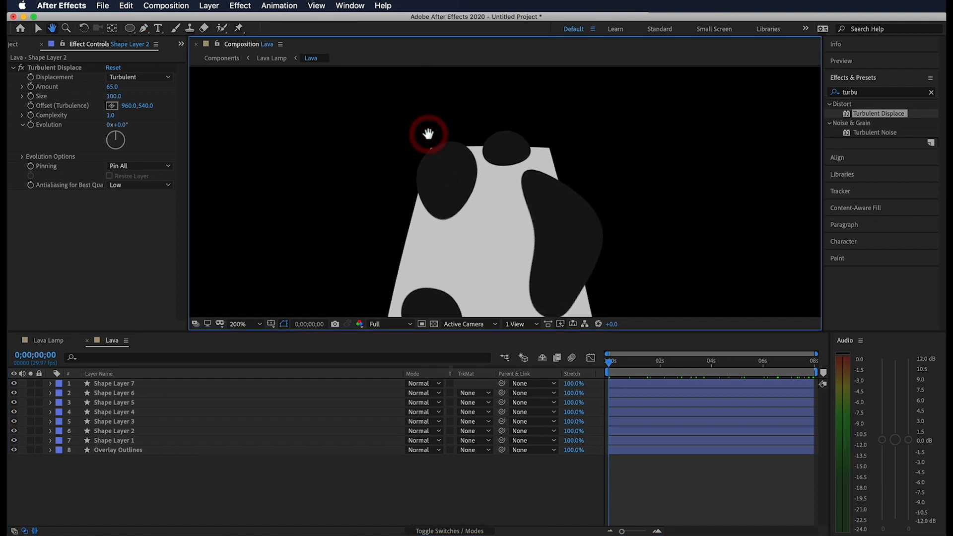
pyautogui.press('g')
pyautogui.click(422, 154)
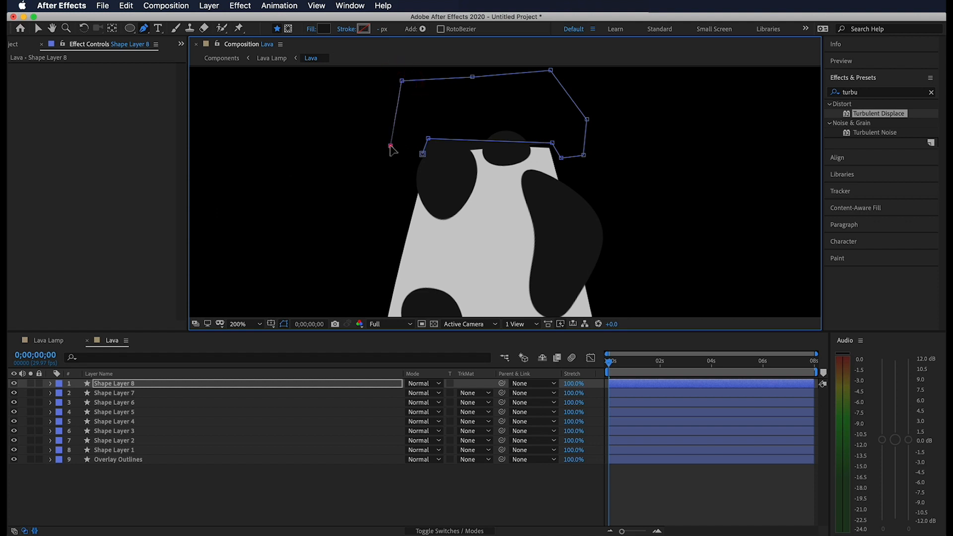
pyautogui.click(422, 154)
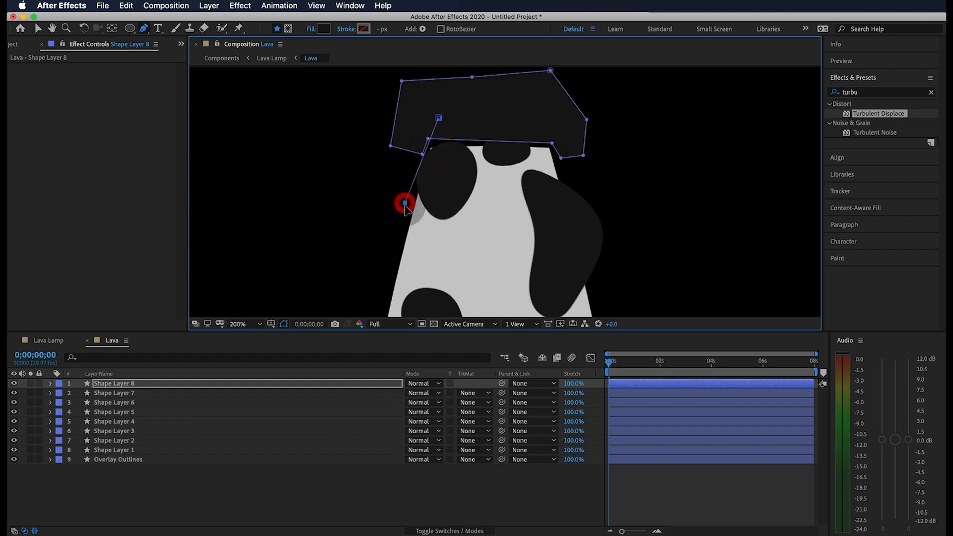
# Step: Add a closed Pen path to Shape Layer 8 that follows the lamp's left edge and covers the area outside it
pyautogui.press('h')
pyautogui.moveTo(388, 283); pyautogui.dragTo(444, 102)
pyautogui.press('g')
pyautogui.click(426, 186)
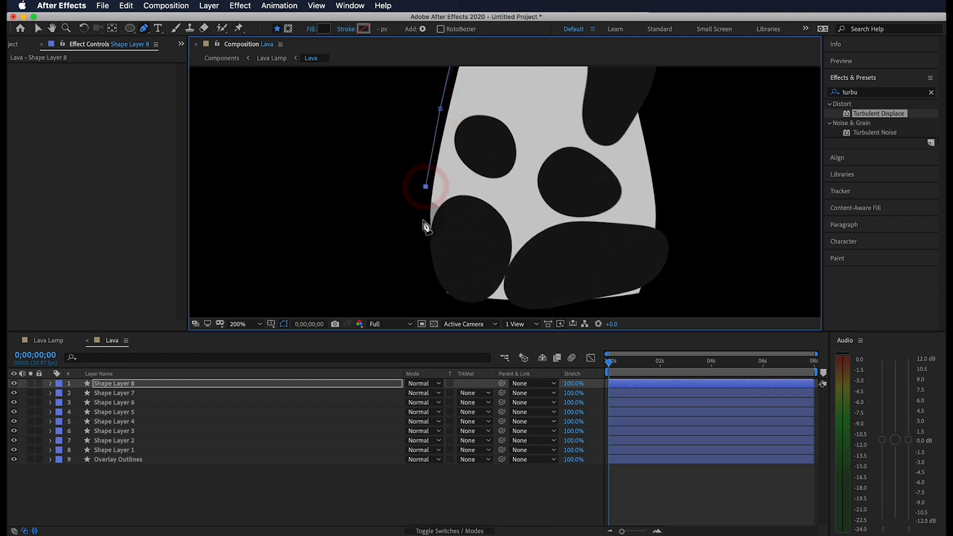
pyautogui.press('h')
pyautogui.moveTo(459, 300); pyautogui.dragTo(468, 242)
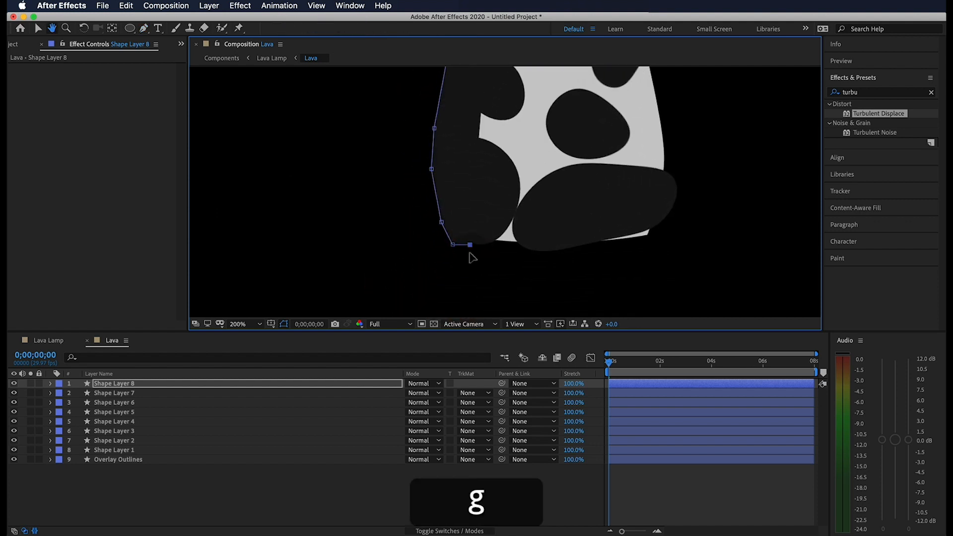
pyautogui.click(470, 244)
pyautogui.click(466, 288)
pyautogui.click(412, 287)
pyautogui.click(348, 219)
pyautogui.click(360, 107)
pyautogui.press('h')
pyautogui.moveTo(384, 225); pyautogui.dragTo(395, 305)
pyautogui.press('g')
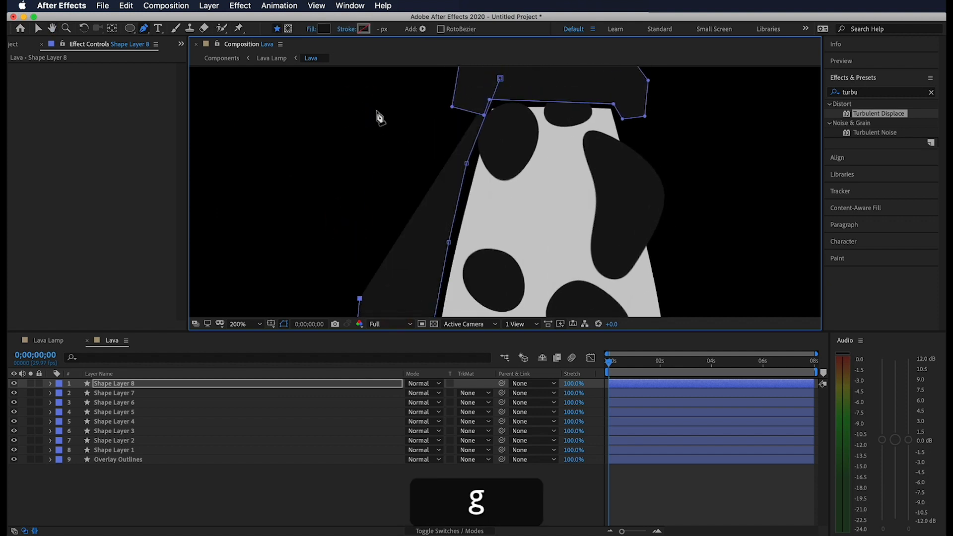
pyautogui.click(377, 110)
pyautogui.click(403, 76)
pyautogui.click(500, 78)
# Step: Add a closed Pen path to Shape Layer 8 that follows the lamp's right edge and covers the area outside it
pyautogui.click(617, 92)
pyautogui.click(654, 254)
pyautogui.click(666, 308)
pyautogui.press('h')
pyautogui.moveTo(680, 278); pyautogui.dragTo(644, 113)
pyautogui.press('g')
pyautogui.press('g')
pyautogui.click(633, 187)
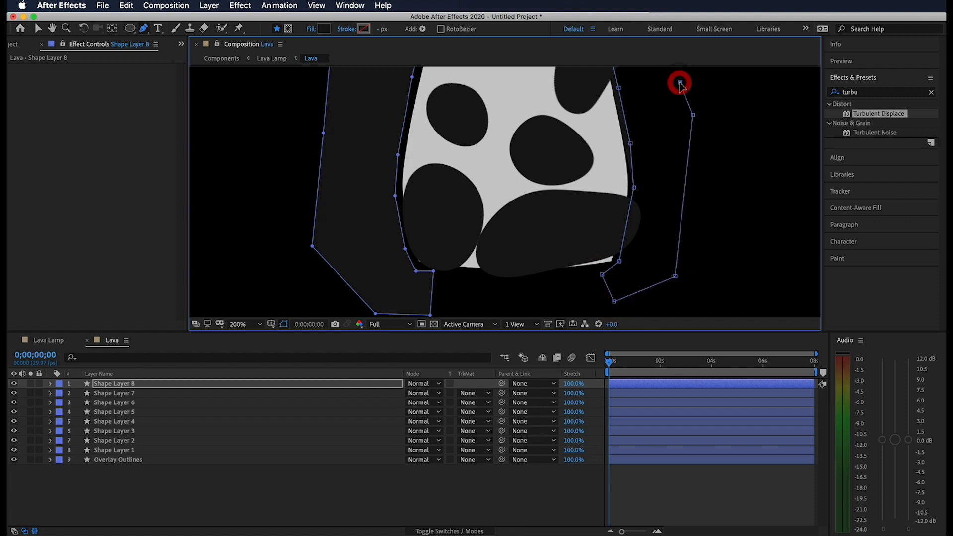
pyautogui.press('h')
pyautogui.moveTo(680, 85); pyautogui.dragTo(705, 297)
pyautogui.press('g')
pyautogui.press('g')
pyautogui.click(689, 132)
pyautogui.click(605, 139)
# Step: Add a closed Pen path to Shape Layer 8 below the lamp's bottom edge, and fit the whole composition in view
pyautogui.press('h')
pyautogui.moveTo(687, 258); pyautogui.dragTo(689, 17)
pyautogui.click(654, 220)
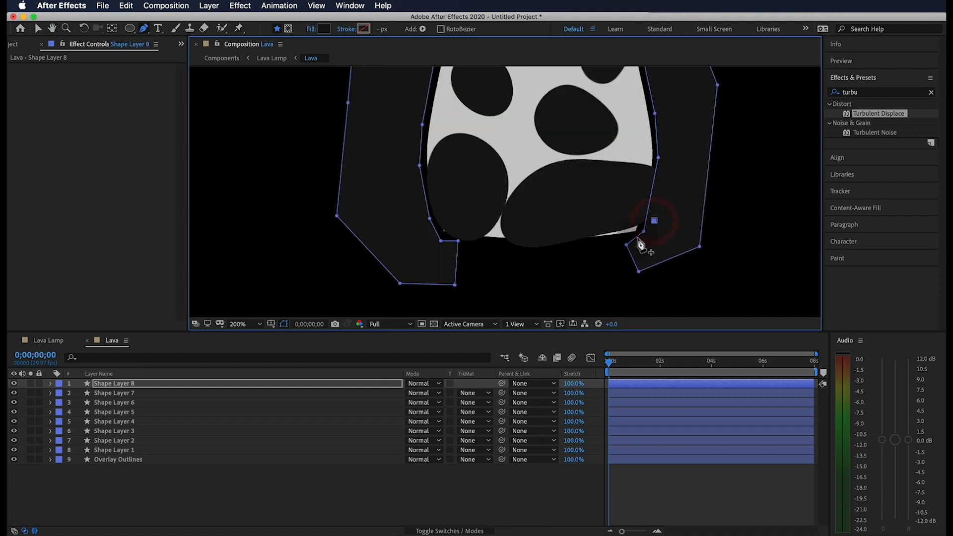
pyautogui.click(679, 294)
pyautogui.click(654, 220)
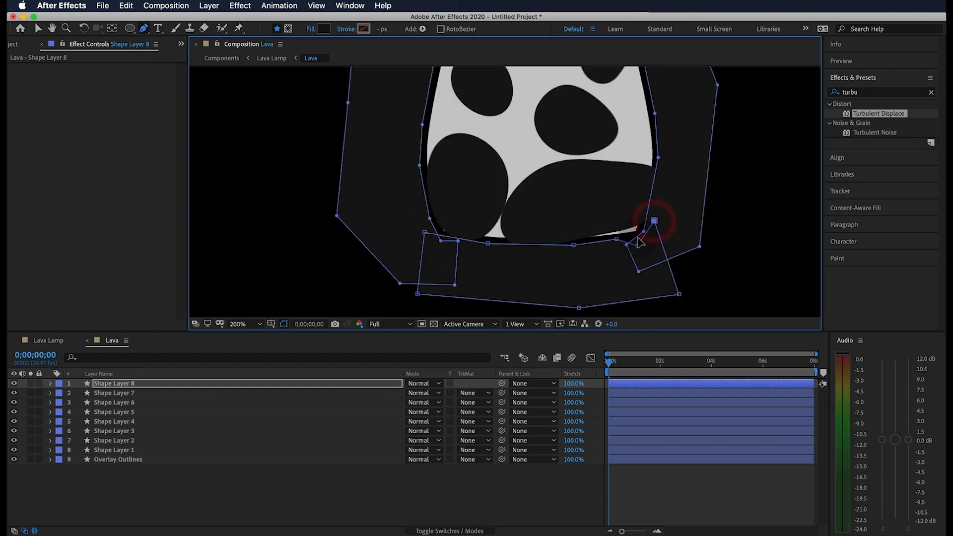
pyautogui.press('a')
pyautogui.click(260, 324)
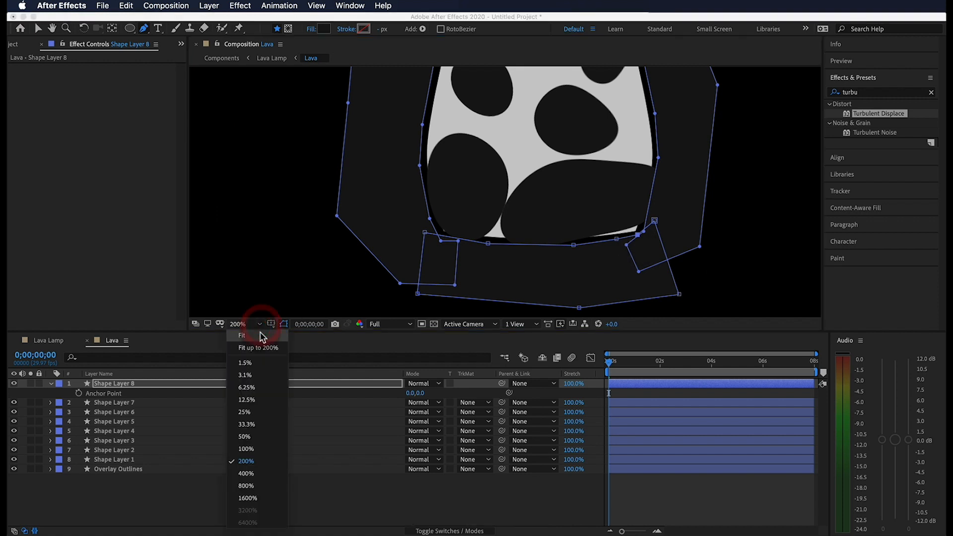
pyautogui.click(259, 358)
pyautogui.click(664, 496)
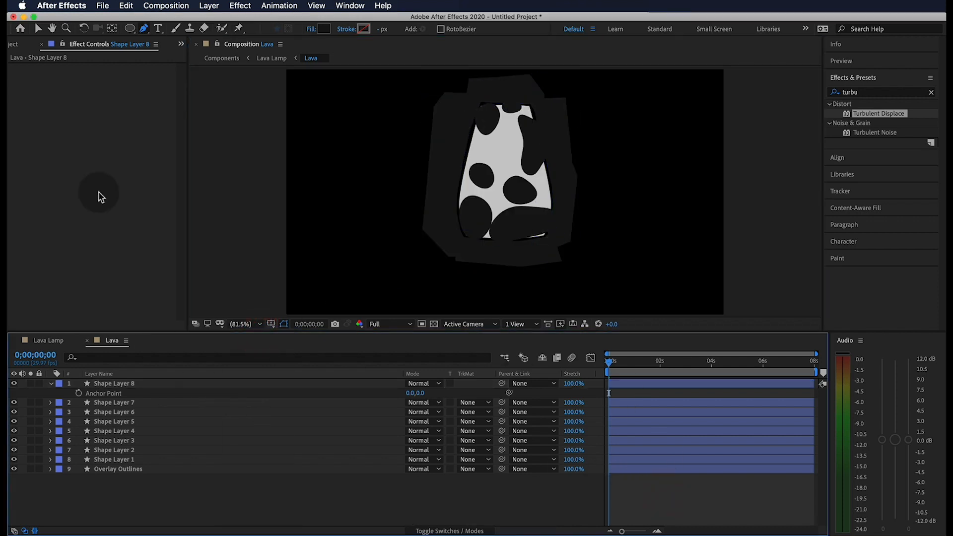
# Step: Place Color Reference.png in the Lava composition at the frame's bottom-left corner, as the top layer
pyautogui.click(15, 44)
pyautogui.click(56, 145)
pyautogui.moveTo(56, 144); pyautogui.dragTo(310, 268)
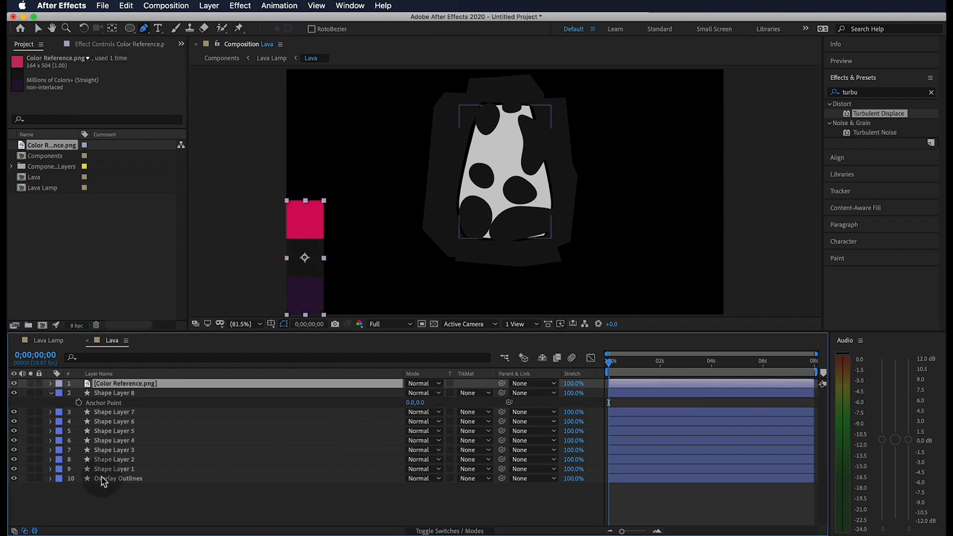
# Step: Rename Shape Layer 8 as Border
pyautogui.click(124, 394)
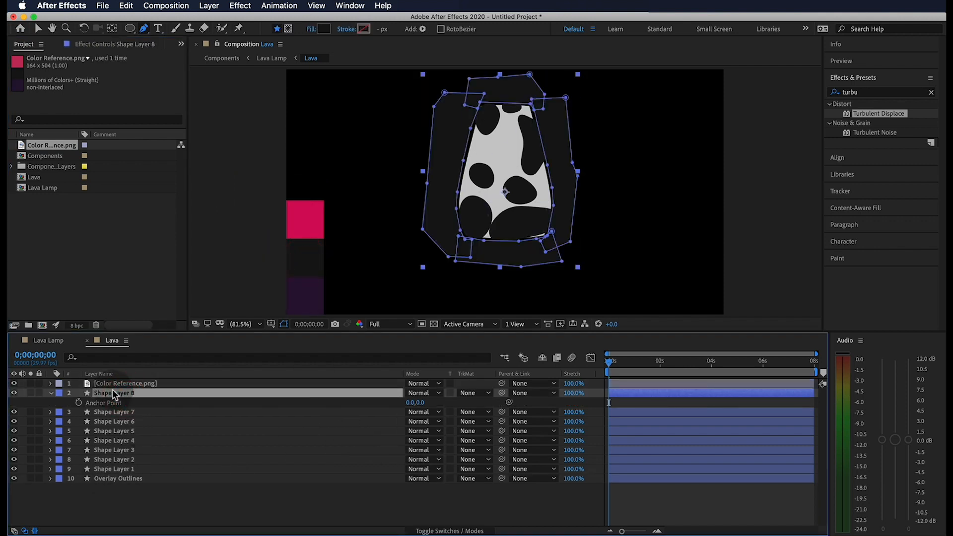
pyautogui.press('Return')
pyautogui.write('Border')
pyautogui.press('Return')
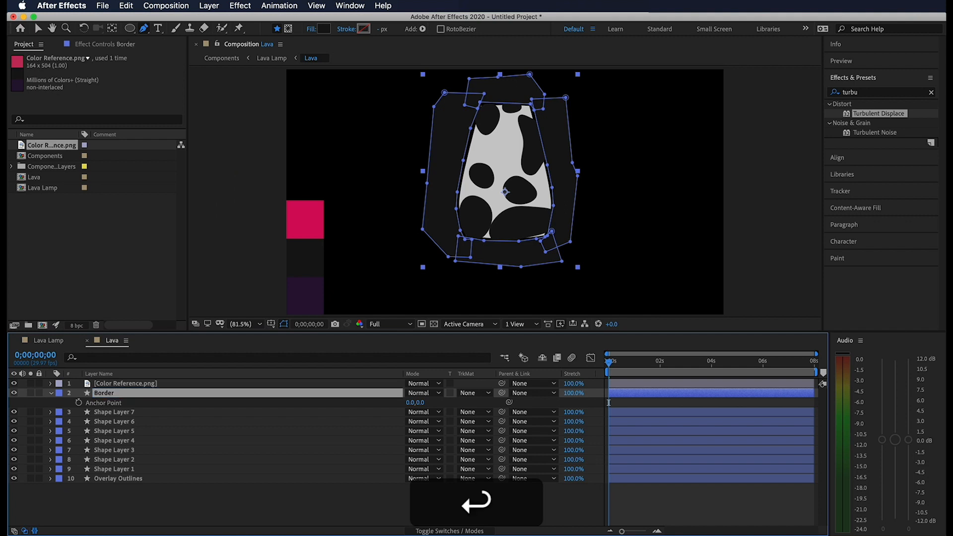
# Step: Fill the Border layer and Shape Layers 1 through 7 with the pink (C52D5E) sampled from the color reference image
pyautogui.keyDown('shift'); pyautogui.click(121, 469); pyautogui.keyUp('shift')
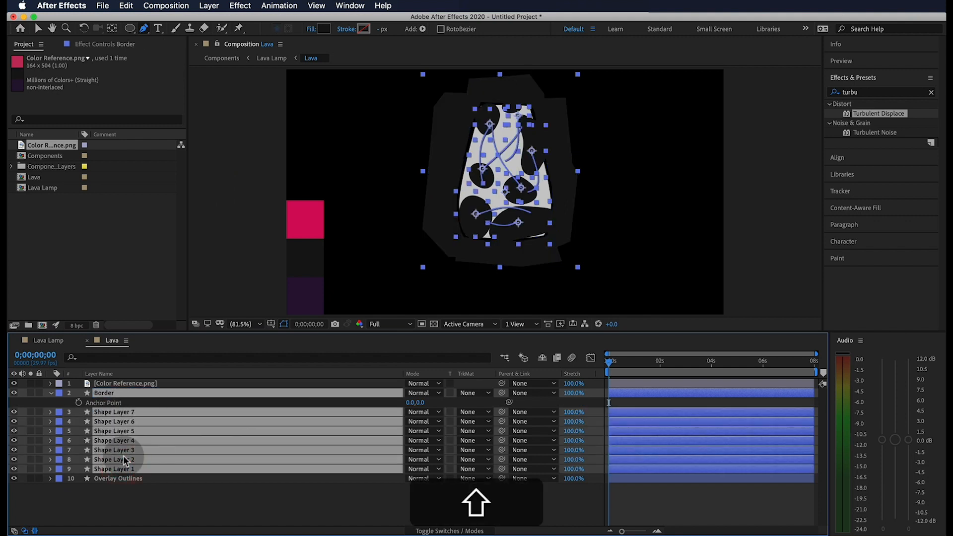
pyautogui.click(323, 28)
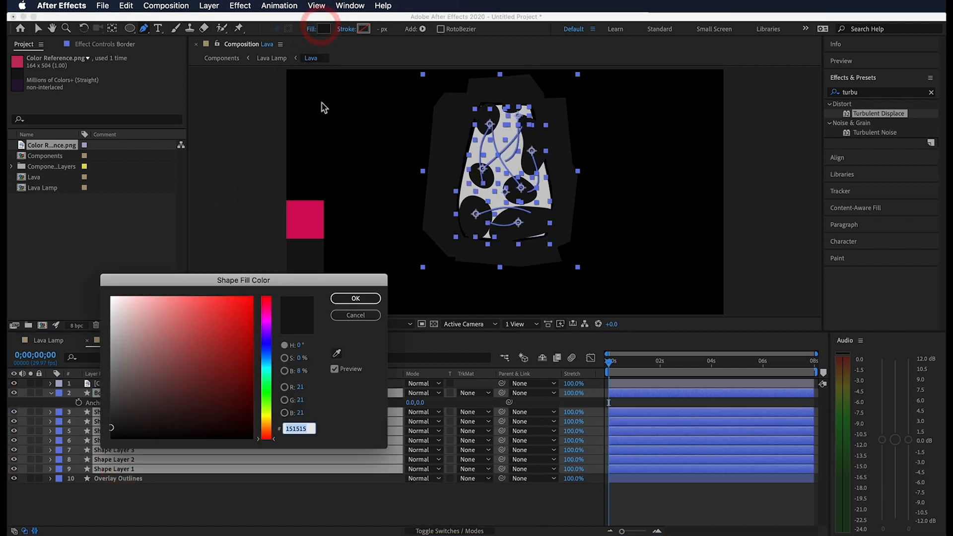
pyautogui.click(338, 351)
pyautogui.click(307, 219)
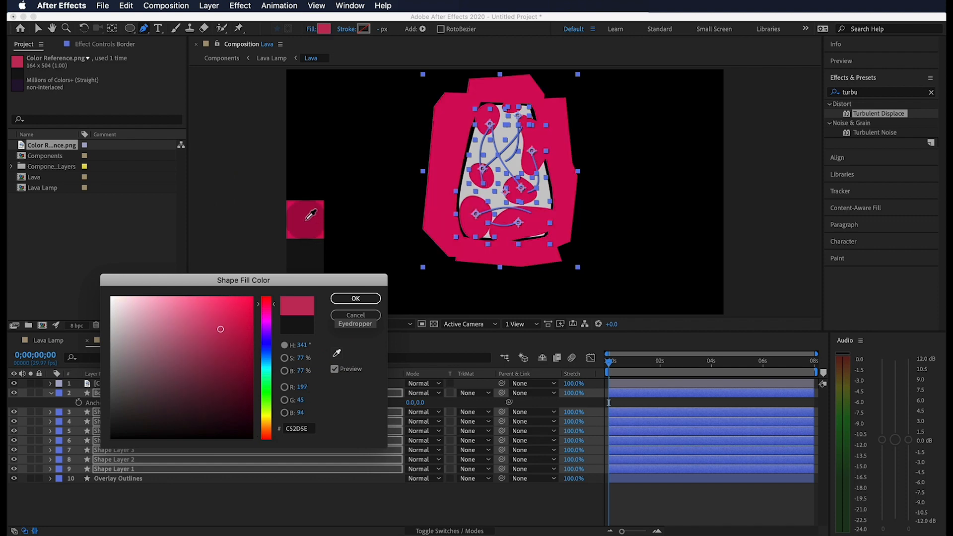
pyautogui.click(369, 301)
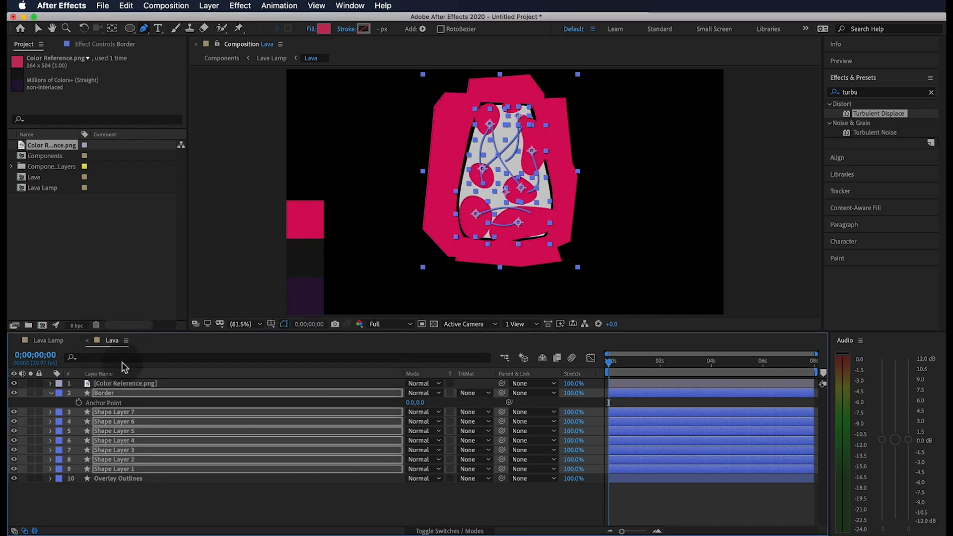
# Step: Collapse the Border layer's properties and delete the Color Reference.png layer from the Lava composition
pyautogui.click(102, 491)
pyautogui.click(51, 392)
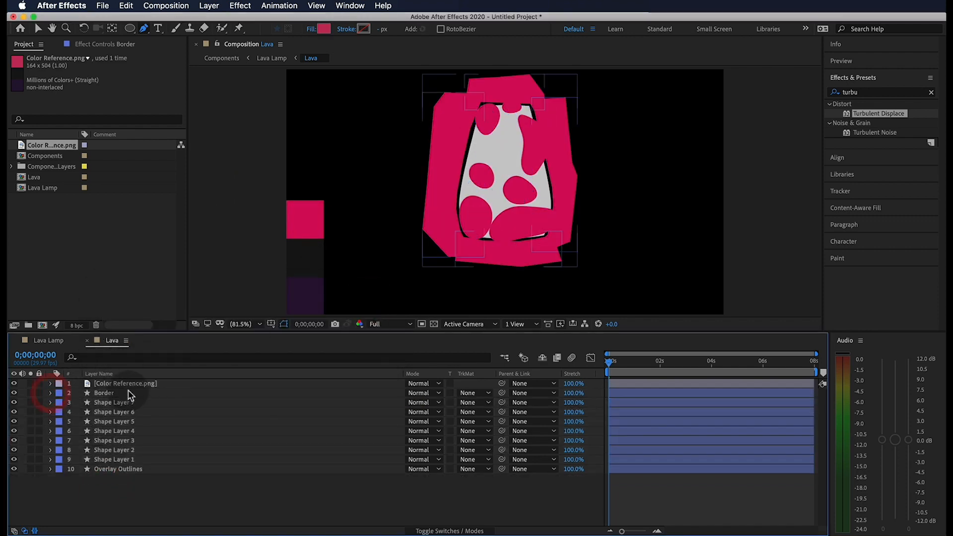
pyautogui.click(144, 384)
pyautogui.press('BackSpace')
# Step: Pre-compose the Border layer and Shape Layers 1 through 7 as Liquify Effect, moving all attributes into the new composition
pyautogui.click(111, 449)
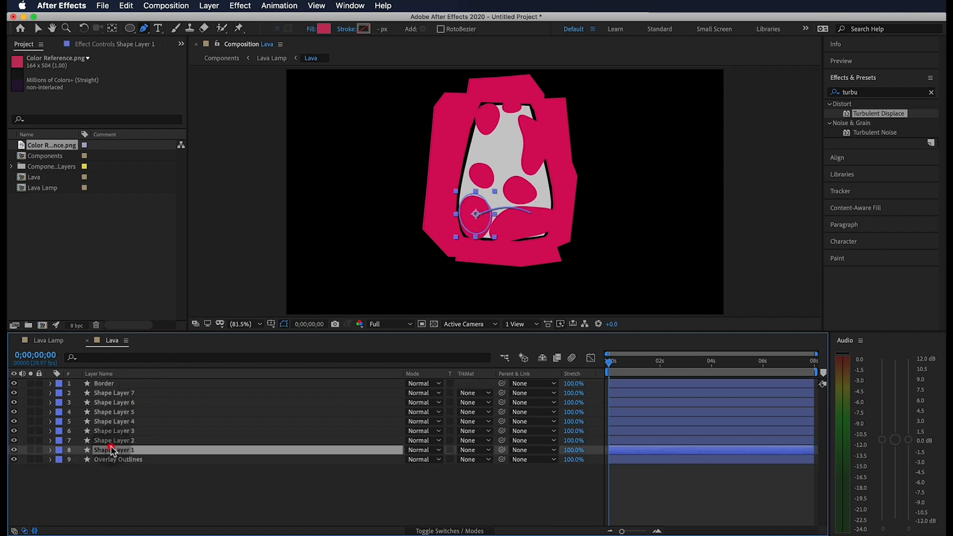
pyautogui.keyDown('shift'); pyautogui.click(112, 383); pyautogui.keyUp('shift')
pyautogui.rightClick(141, 394)
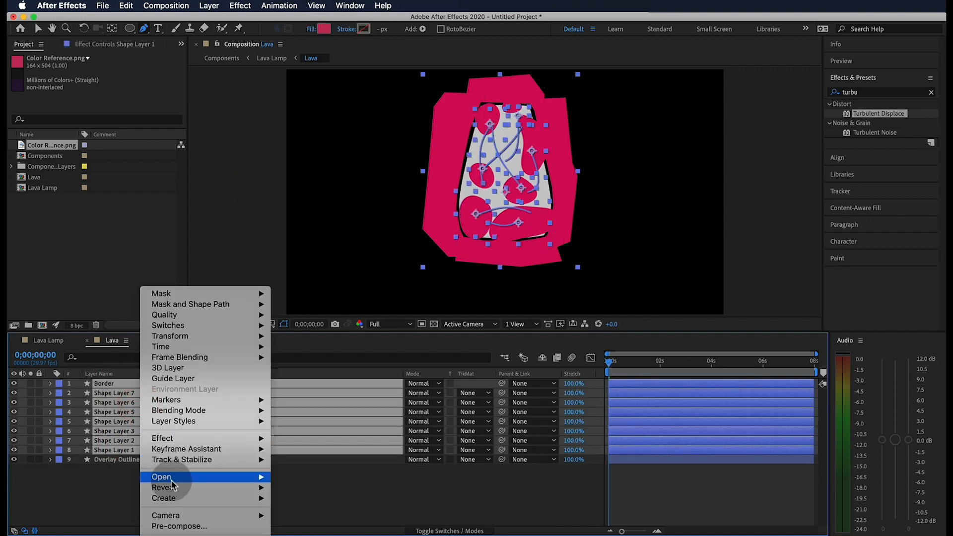
pyautogui.click(178, 526)
pyautogui.write('Liquify Effect')
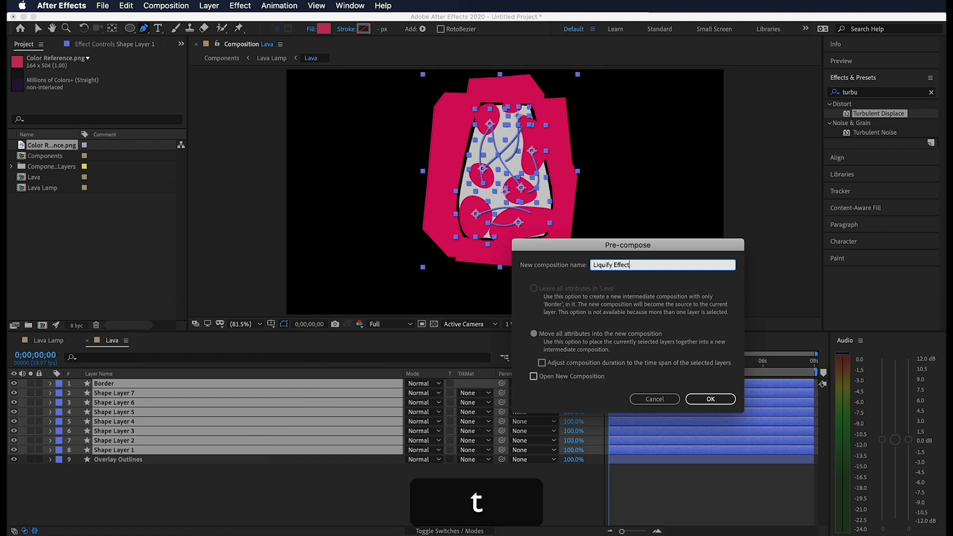
pyautogui.click(719, 399)
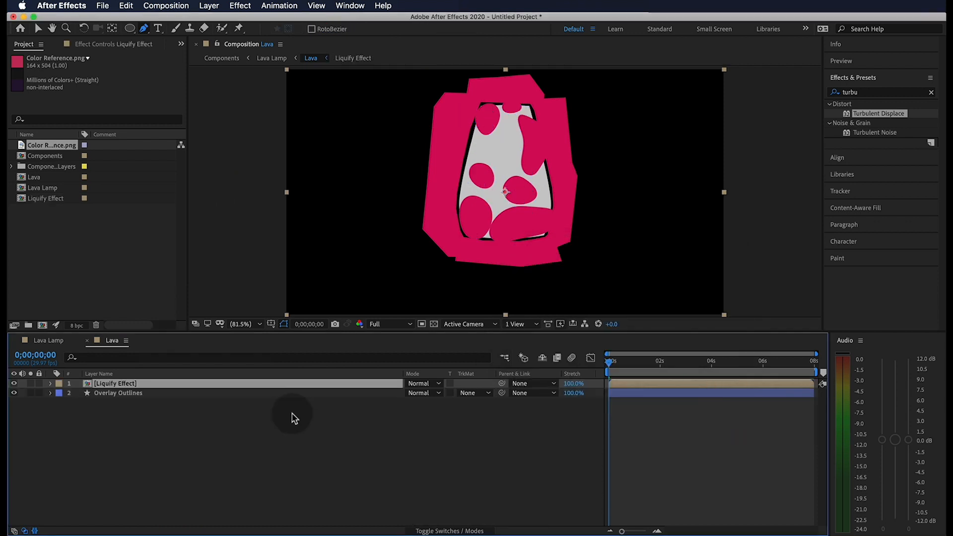
# Step: Place Color Reference.png back in the Lava composition at the frame's bottom-left corner, above the Liquify Effect layer
pyautogui.click(139, 403)
pyautogui.click(130, 383)
pyautogui.click(128, 393)
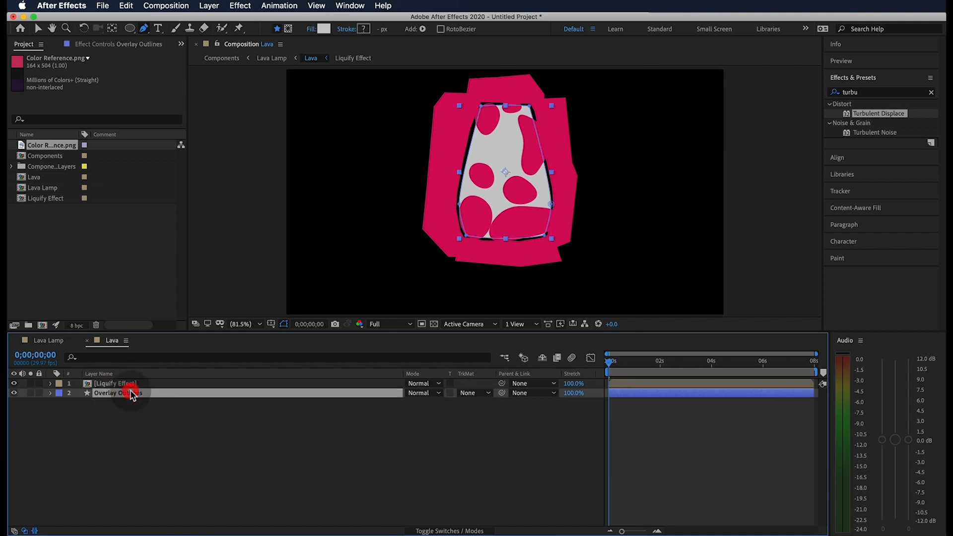
pyautogui.moveTo(50, 145); pyautogui.dragTo(305, 255)
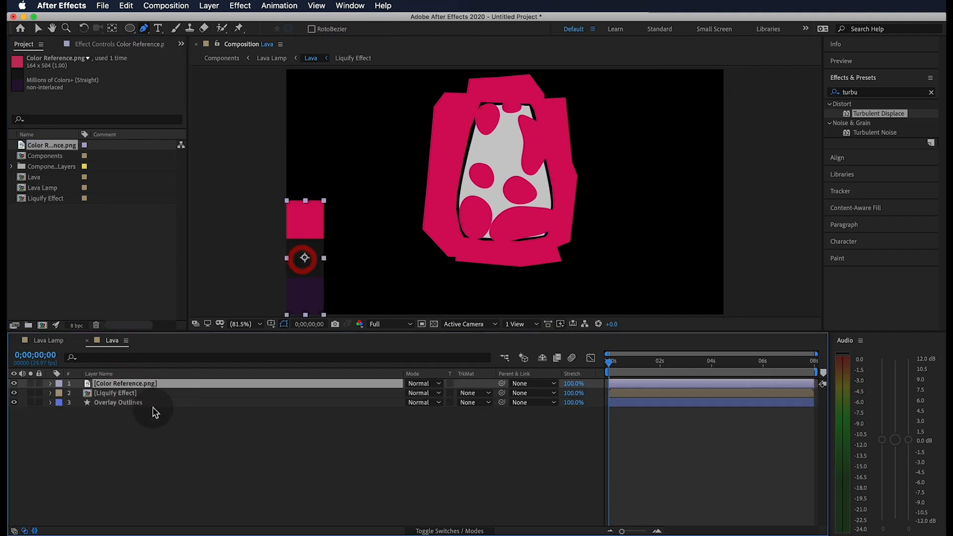
# Step: Fill the Overlay Outlines layer with dark maroon 721B37, derived from the pink sampled in the color reference image
pyautogui.click(130, 404)
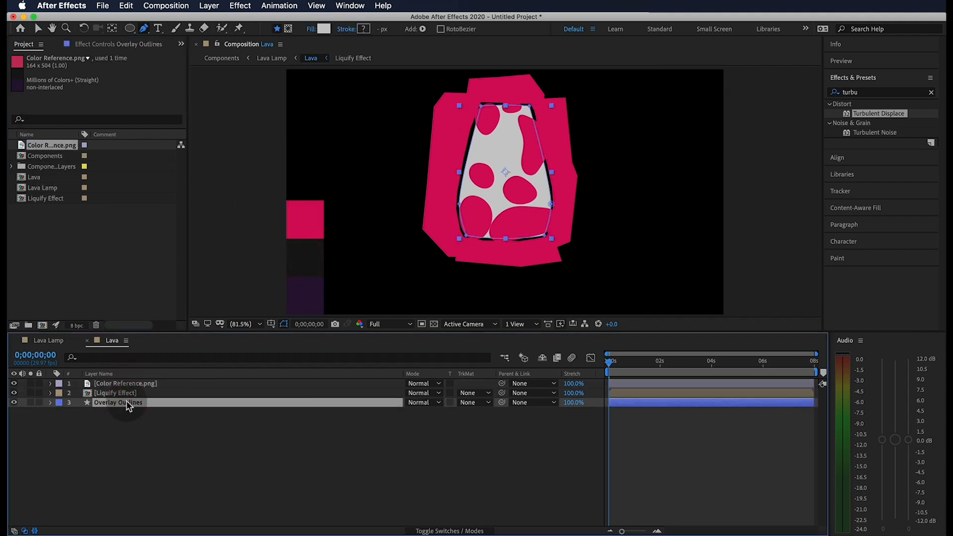
pyautogui.click(324, 28)
pyautogui.click(336, 353)
pyautogui.click(313, 214)
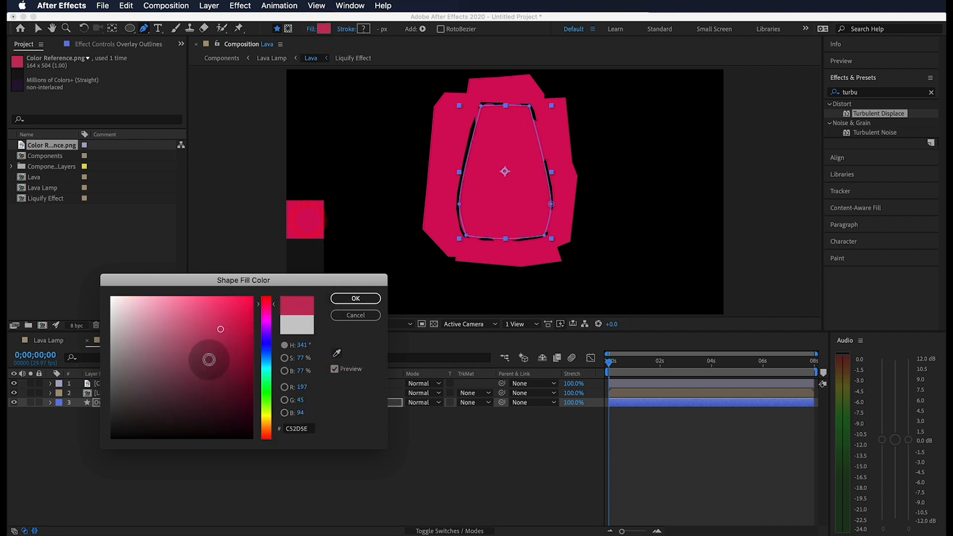
pyautogui.click(221, 365)
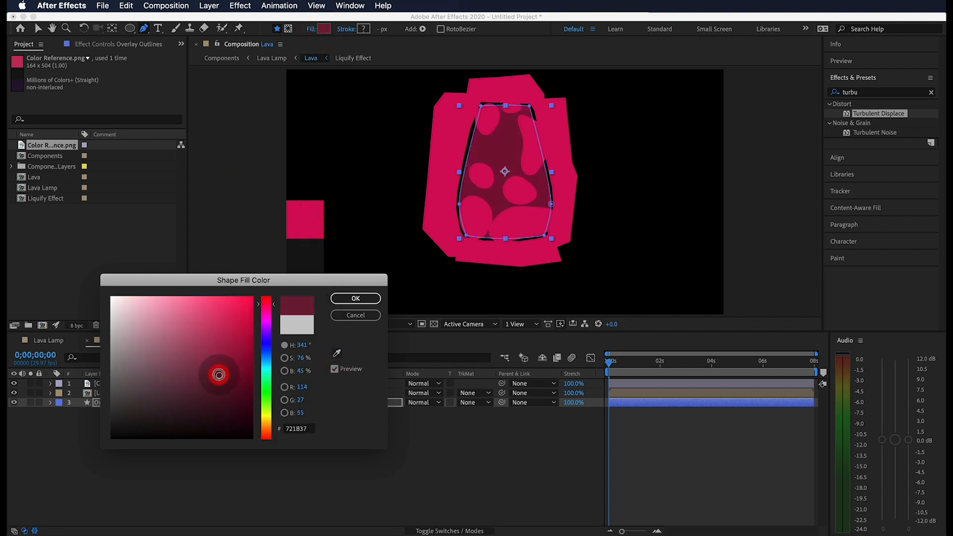
pyautogui.click(342, 299)
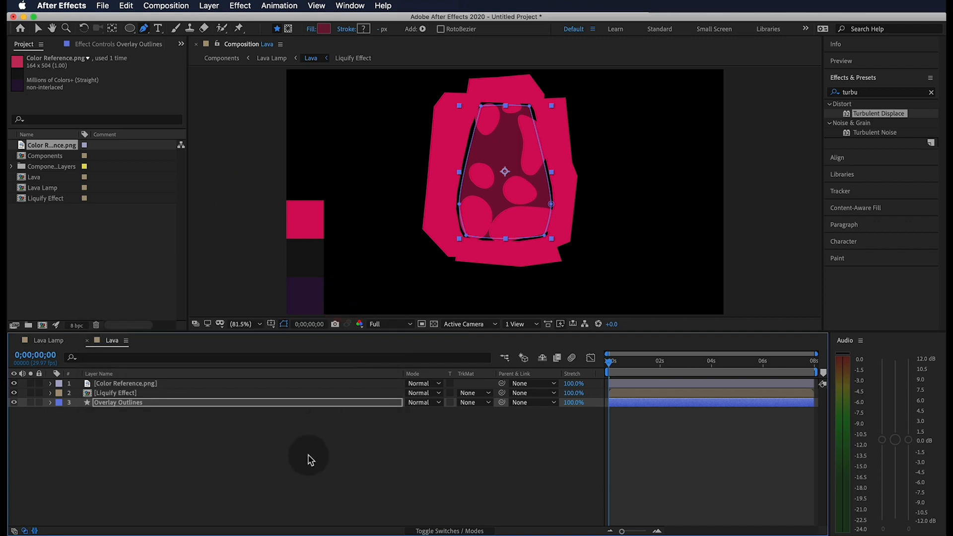
pyautogui.click(294, 452)
# Step: Hide the Color Reference.png layer in the Lava composition
pyautogui.click(108, 382)
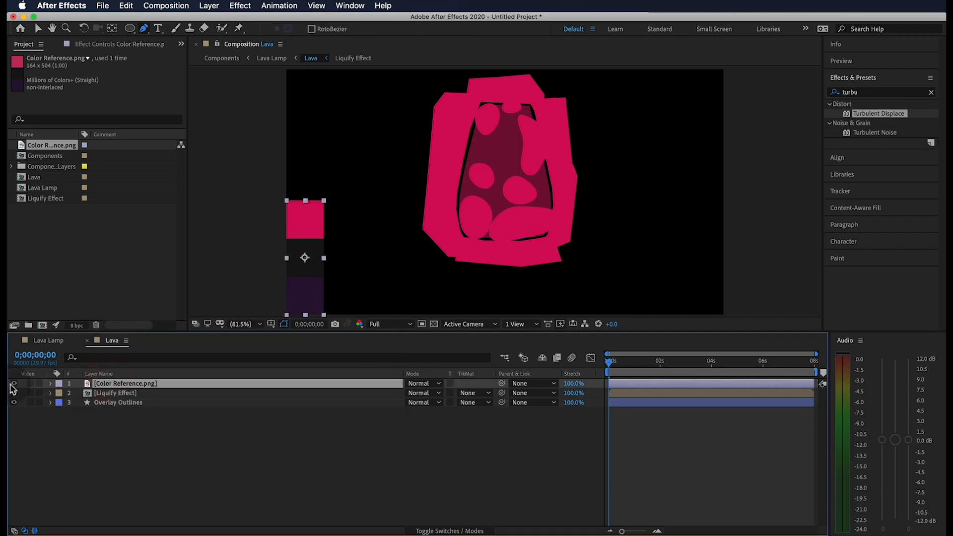
pyautogui.click(13, 384)
pyautogui.click(105, 444)
# Step: Open the Liquify Effect composition and add an adjustment layer named Liquify above the Border layer
pyautogui.doubleClick(123, 394)
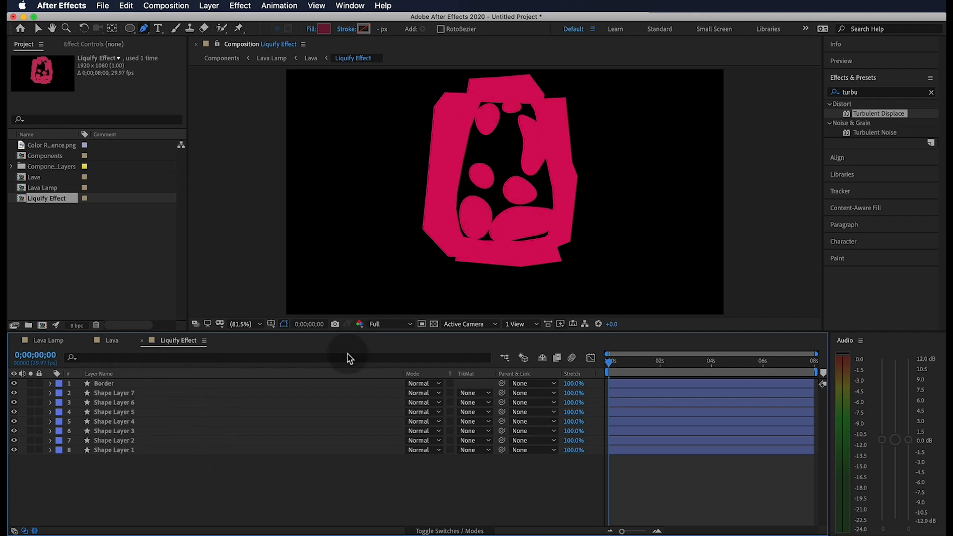
pyautogui.press('v')
pyautogui.rightClick(193, 459)
pyautogui.moveTo(230, 464)
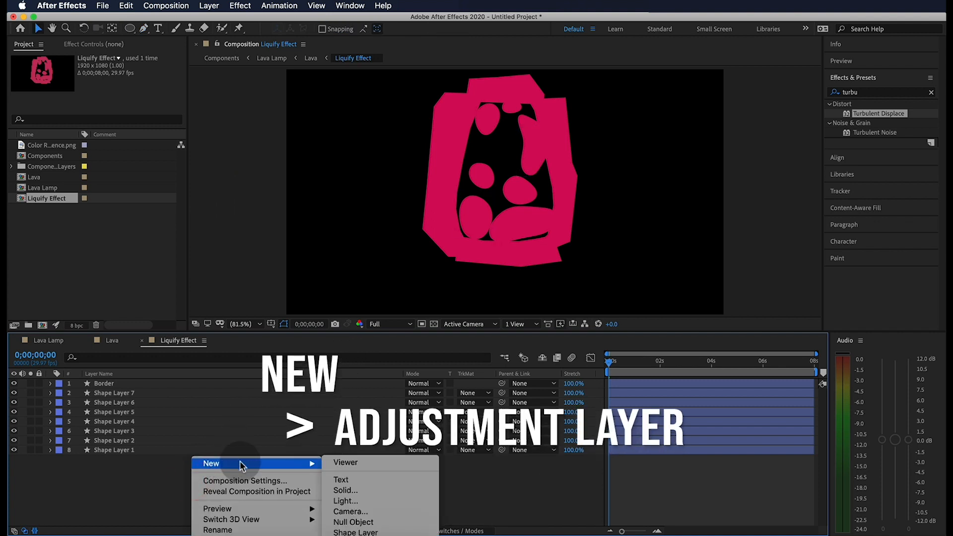
pyautogui.click(355, 530)
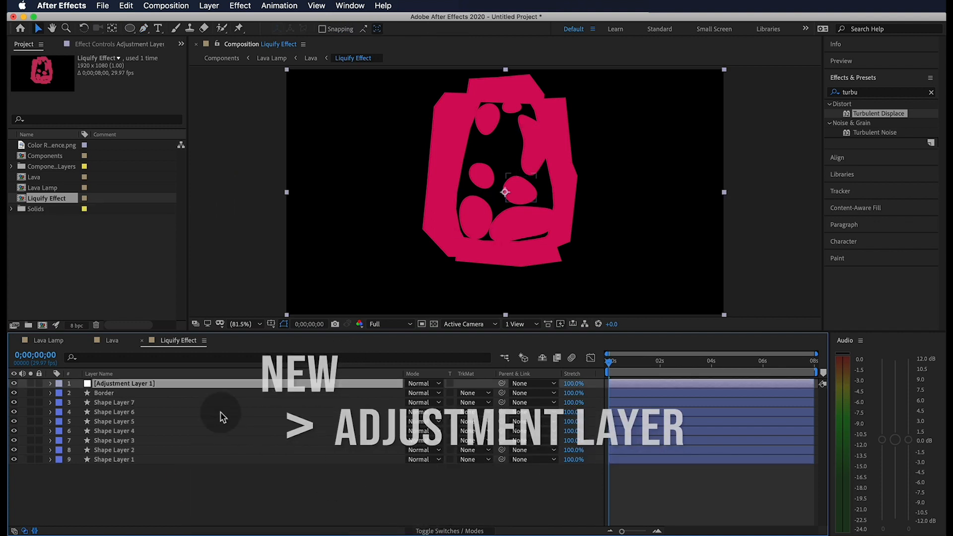
pyautogui.press('Return')
pyautogui.write('Liqui')
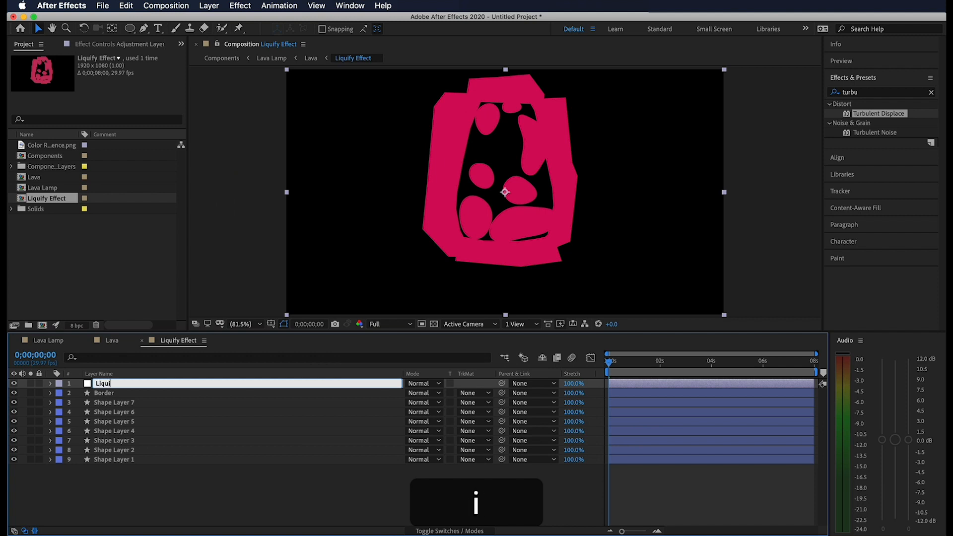
pyautogui.write('fy')
pyautogui.click(149, 484)
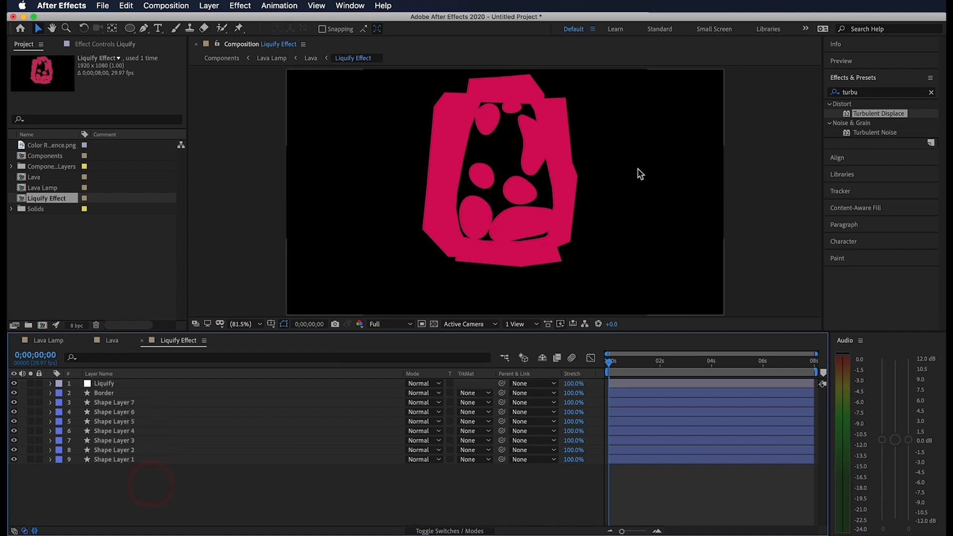
# Step: Find the CC Radial Fast Blur effect and apply it to the Liquify adjustment layer
pyautogui.click(888, 93)
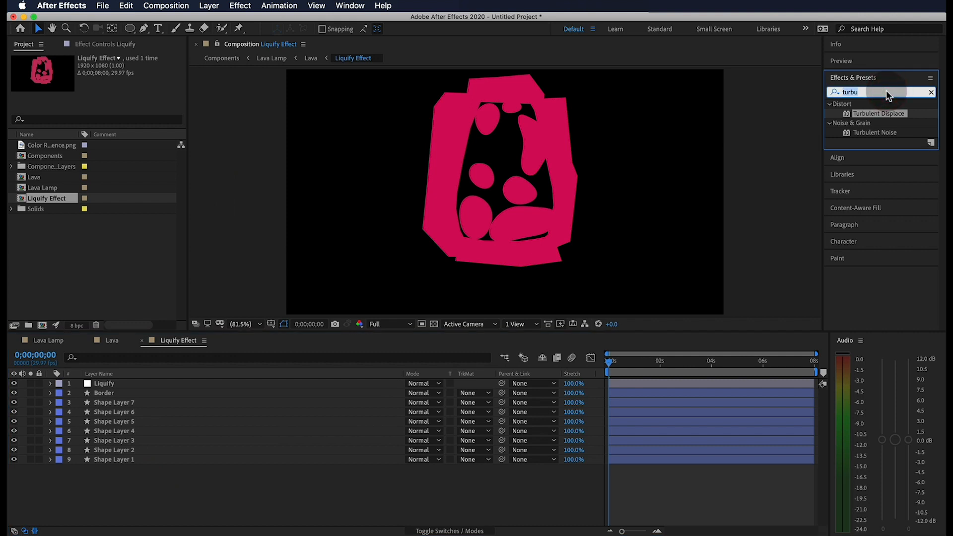
pyautogui.write('radial fas')
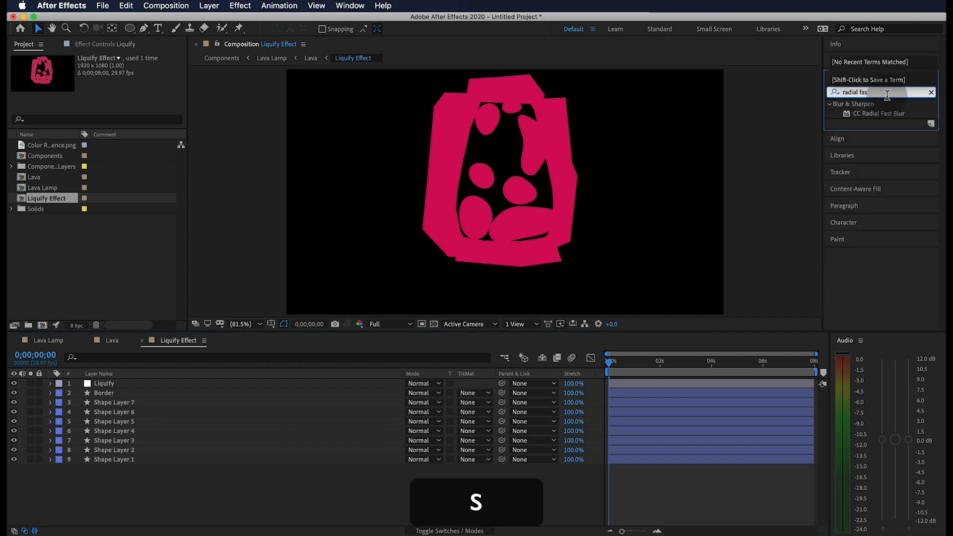
pyautogui.click(886, 114)
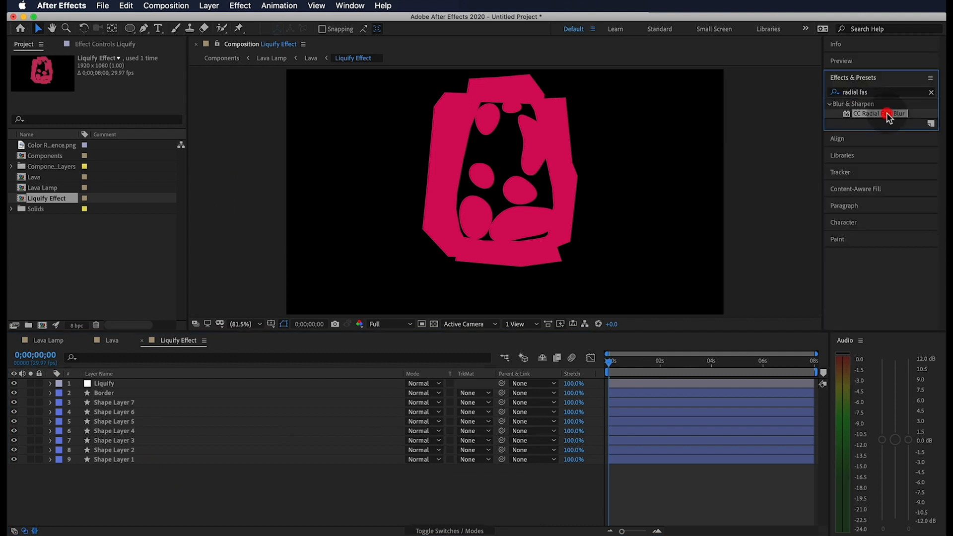
pyautogui.moveTo(884, 119); pyautogui.dragTo(154, 384)
pyautogui.moveTo(611, 363); pyautogui.dragTo(577, 372)
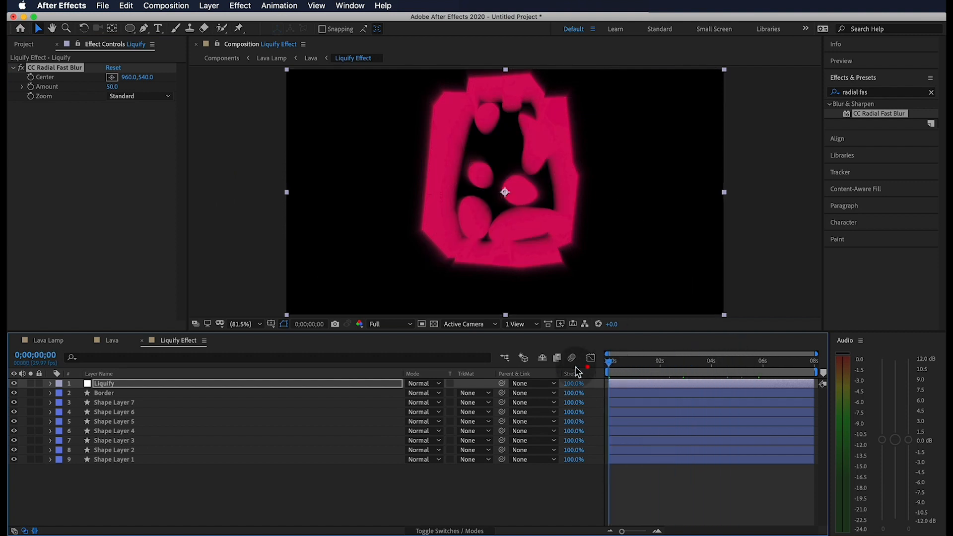
# Step: Find the Simple Choker effect and apply it to the Liquify adjustment layer after the blur
pyautogui.doubleClick(887, 91)
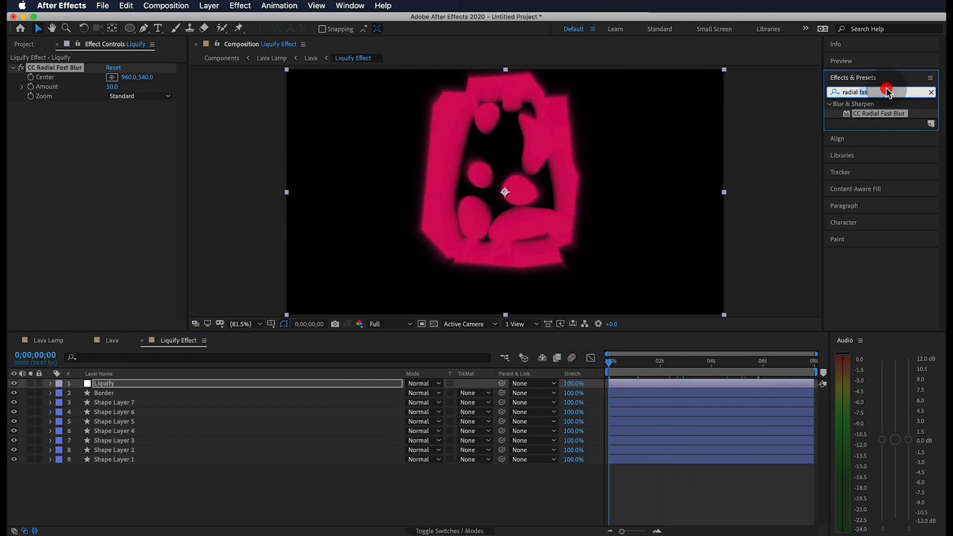
pyautogui.write('simple')
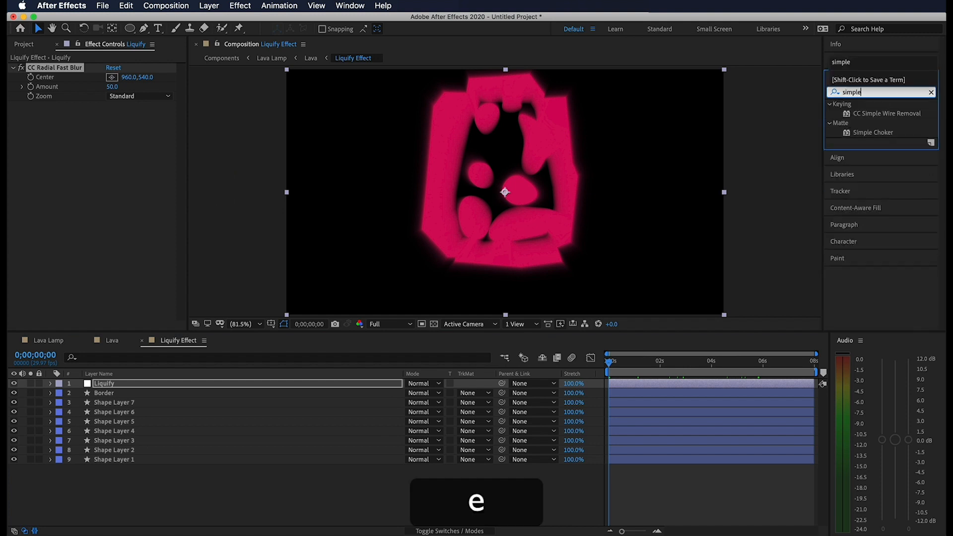
pyautogui.click(883, 133)
pyautogui.moveTo(882, 134)
pyautogui.mouseDown()
pyautogui.moveTo(631, 219)
pyautogui.moveTo(638, 362)
pyautogui.moveTo(631, 389)
pyautogui.moveTo(626, 380)
pyautogui.mouseUp()
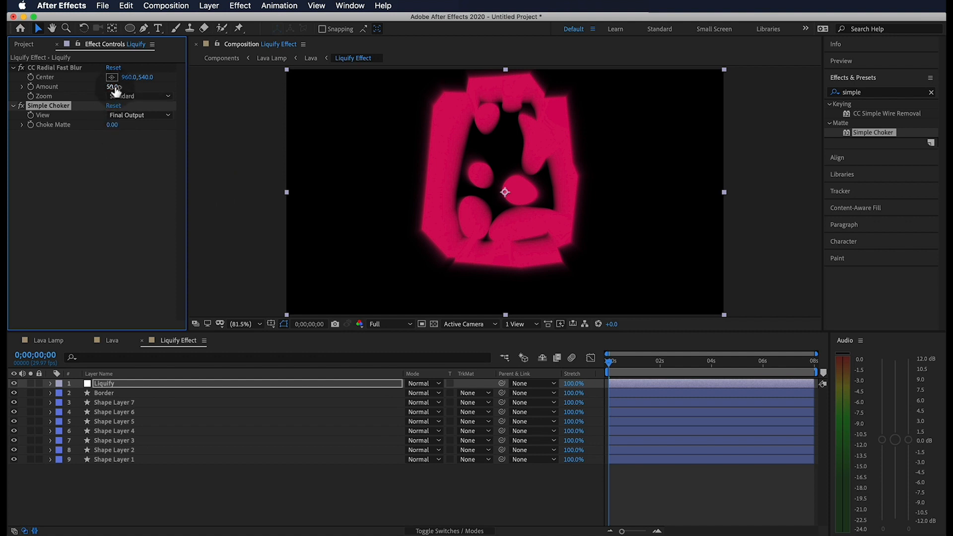
# Step: Set the CC Radial Fast Blur Amount to 25 and Simple Choker's Choke Matte to 25, and check how the blobs merge over time
pyautogui.write('25')
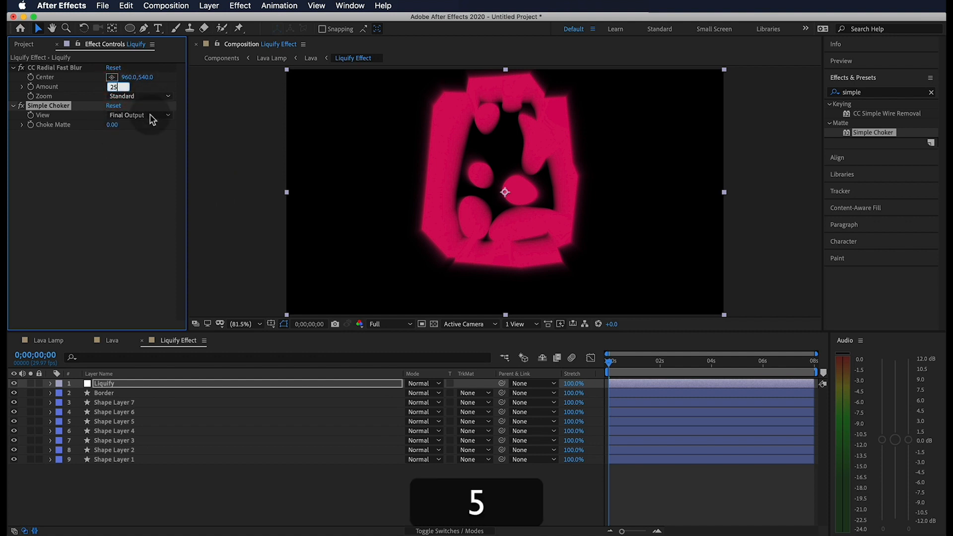
pyautogui.click(113, 125)
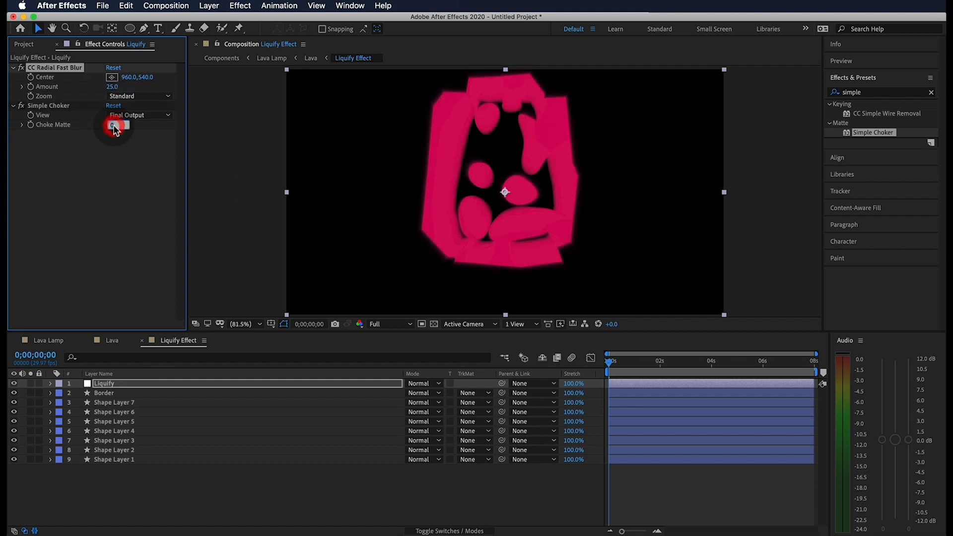
pyautogui.write('25')
pyautogui.click(131, 174)
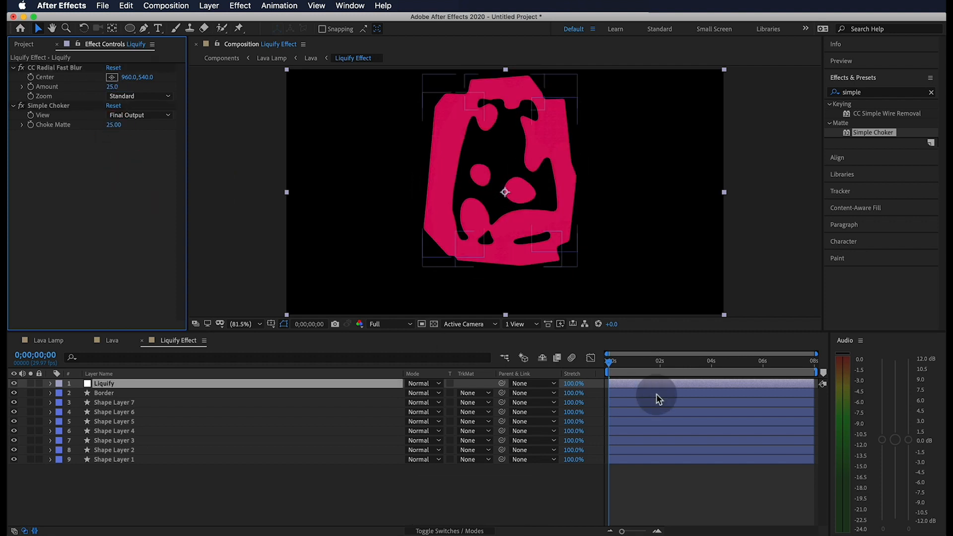
pyautogui.moveTo(610, 362); pyautogui.dragTo(723, 363)
pyautogui.moveTo(489, 87)
pyautogui.mouseDown()
pyautogui.moveTo(473, 106)
pyautogui.moveTo(466, 253)
pyautogui.moveTo(498, 241)
pyautogui.mouseUp()
pyautogui.moveTo(562, 199)
pyautogui.mouseDown()
pyautogui.moveTo(557, 183)
pyautogui.moveTo(487, 166)
pyautogui.mouseUp()
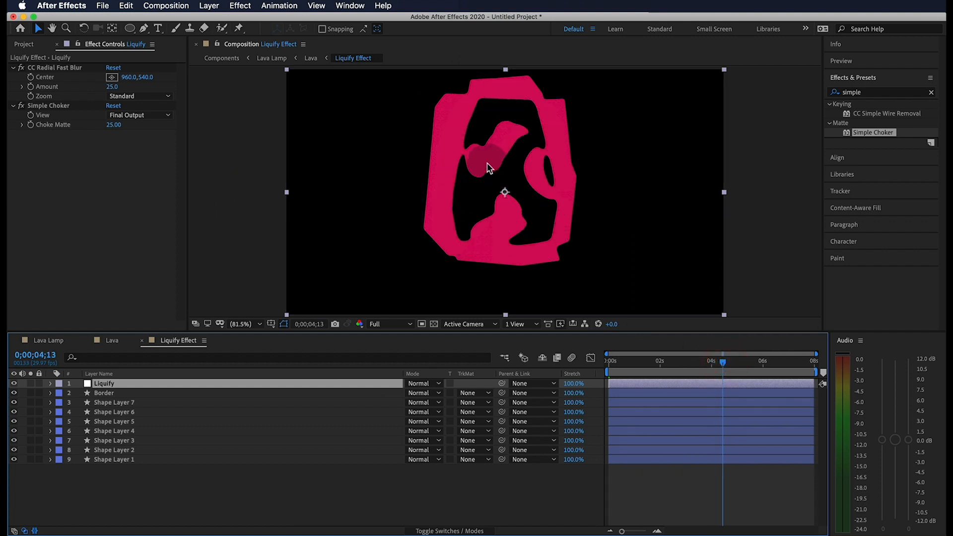
pyautogui.moveTo(727, 363); pyautogui.dragTo(852, 357)
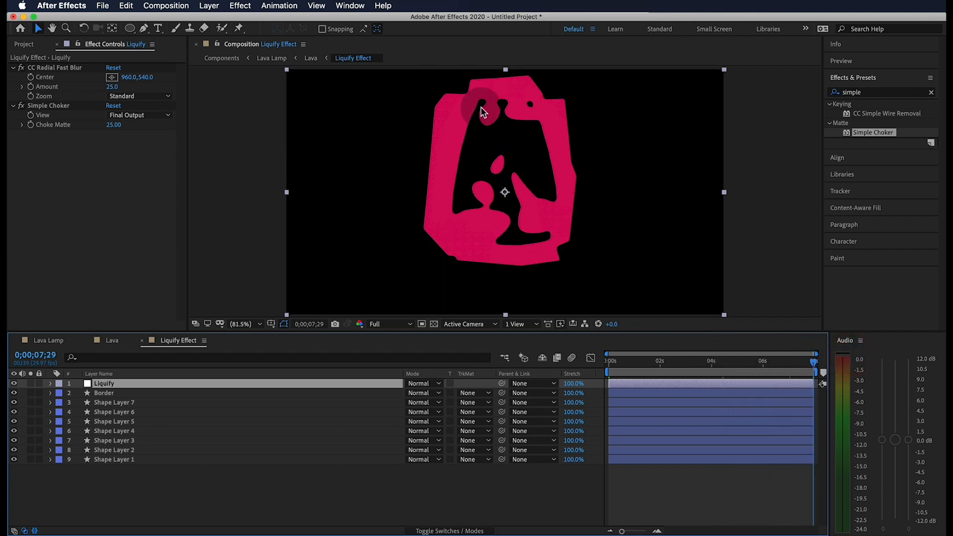
# Step: In the Lava composition, scale the Liquify Effect layer to 95% and make it preserve the underlying transparency
pyautogui.click(113, 341)
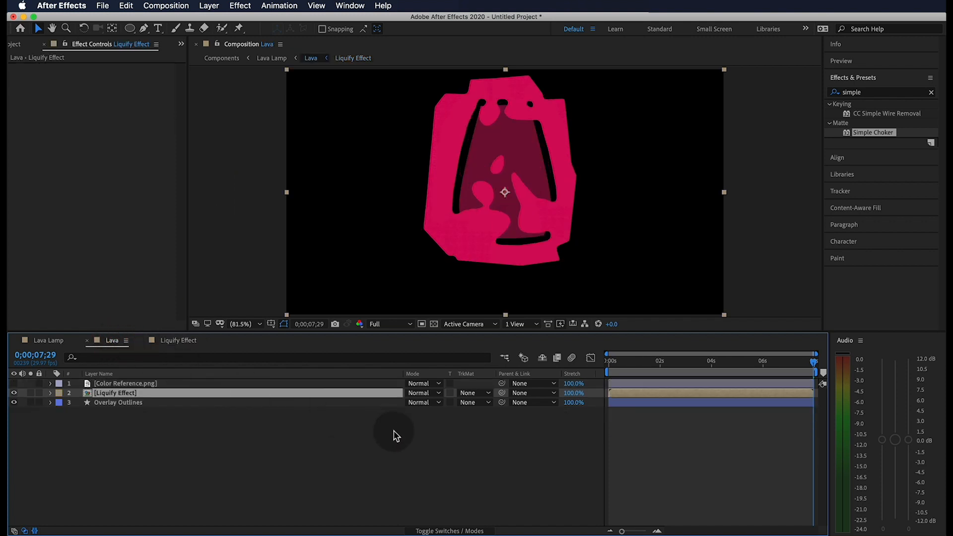
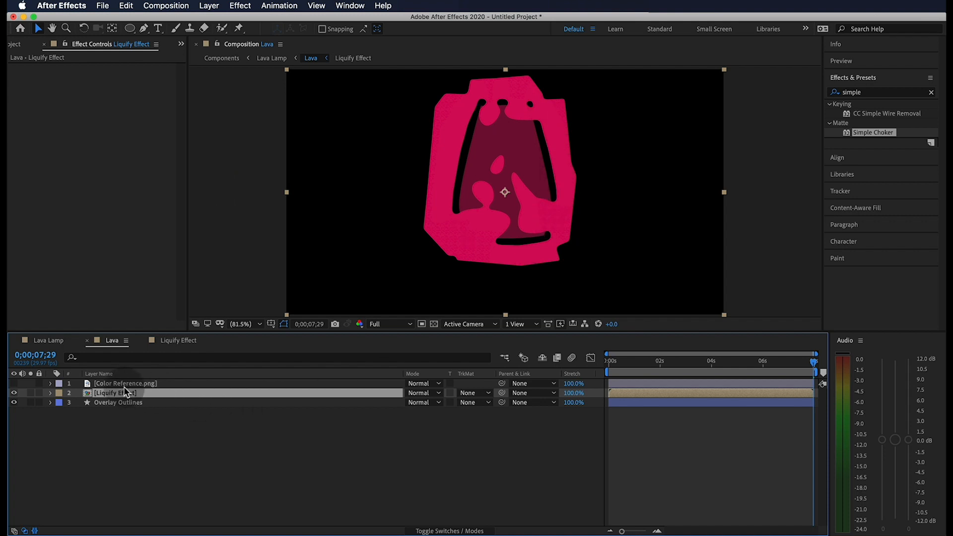
pyautogui.press('s')
pyautogui.click(423, 403)
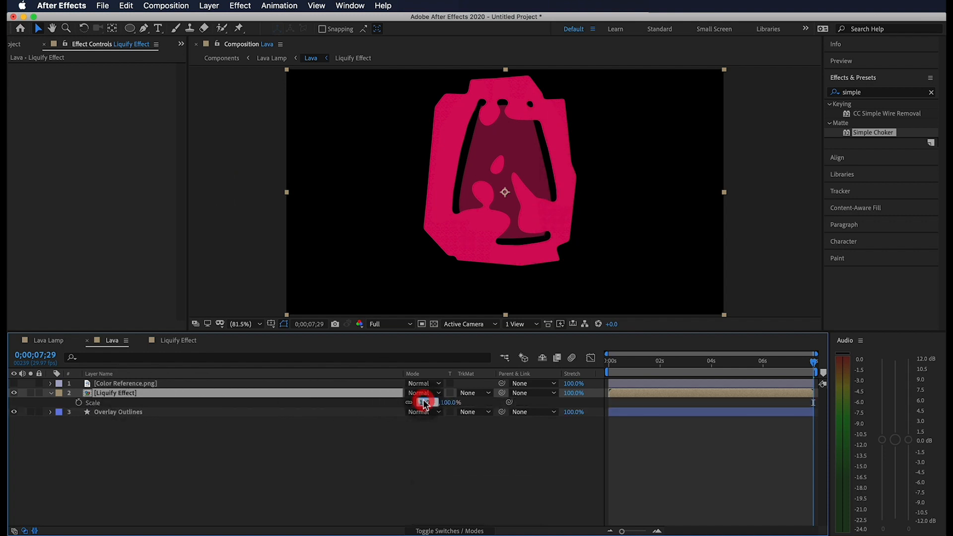
pyautogui.write('95')
pyautogui.press('Return')
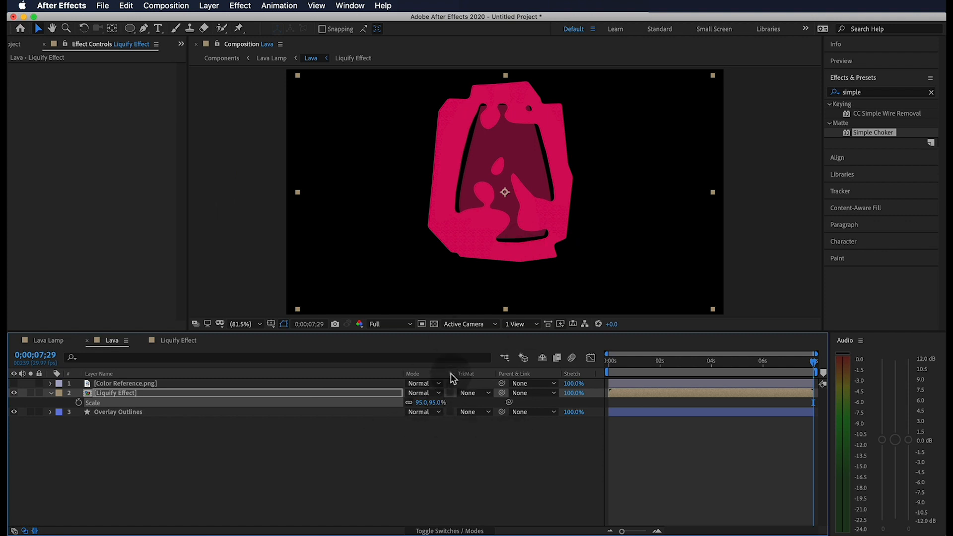
pyautogui.click(450, 393)
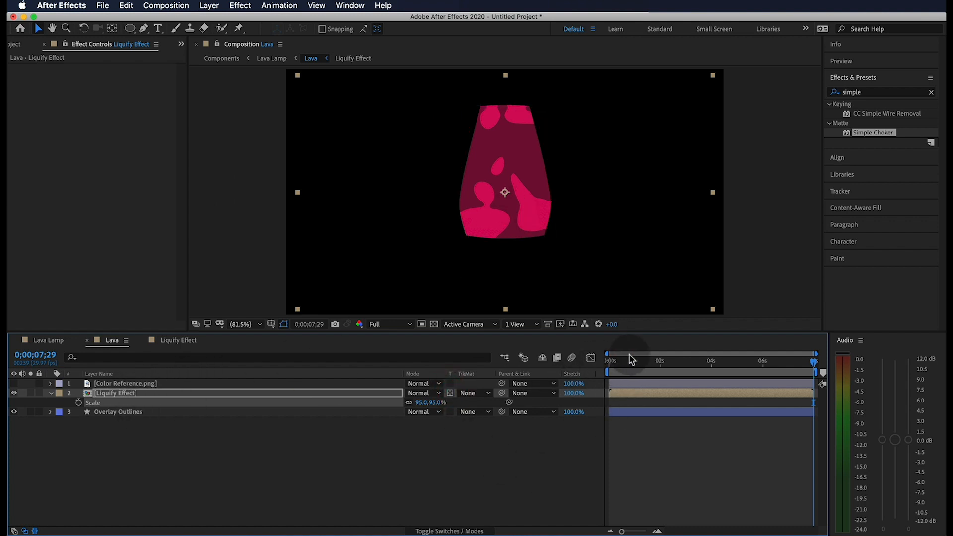
pyautogui.moveTo(611, 363); pyautogui.dragTo(815, 370)
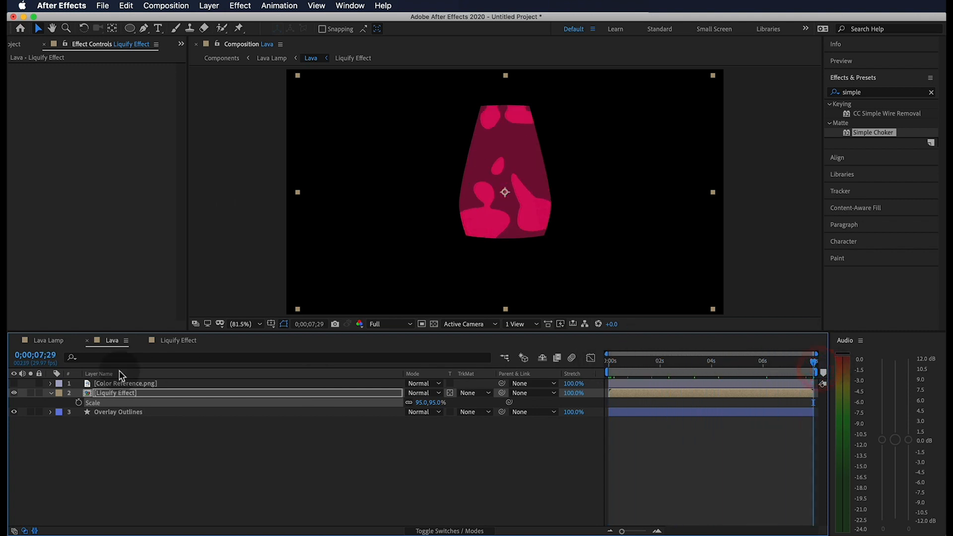
# Step: Open the Lava Lamp composition and place Color Reference.png in its lower-left corner as the top layer
pyautogui.click(64, 342)
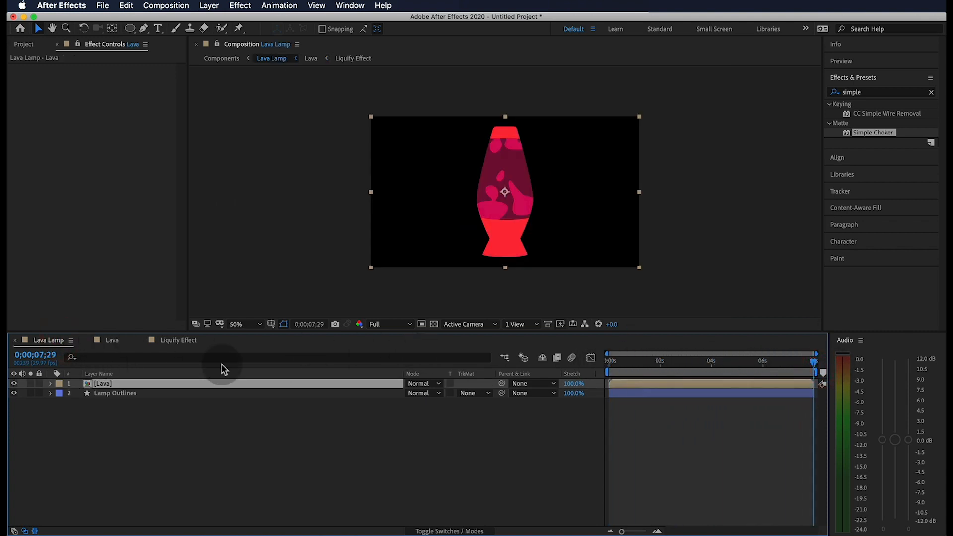
pyautogui.click(29, 45)
pyautogui.moveTo(45, 145); pyautogui.dragTo(383, 233)
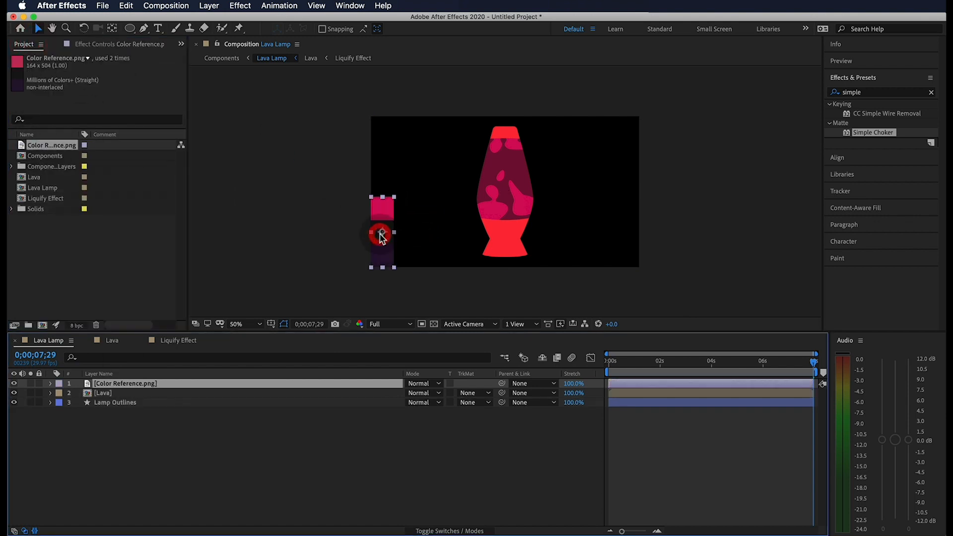
pyautogui.click(167, 444)
# Step: Fill the Lamp Outlines with the near-black swatch (151515) sampled from the colour reference, and preview the animation from the start
pyautogui.click(136, 401)
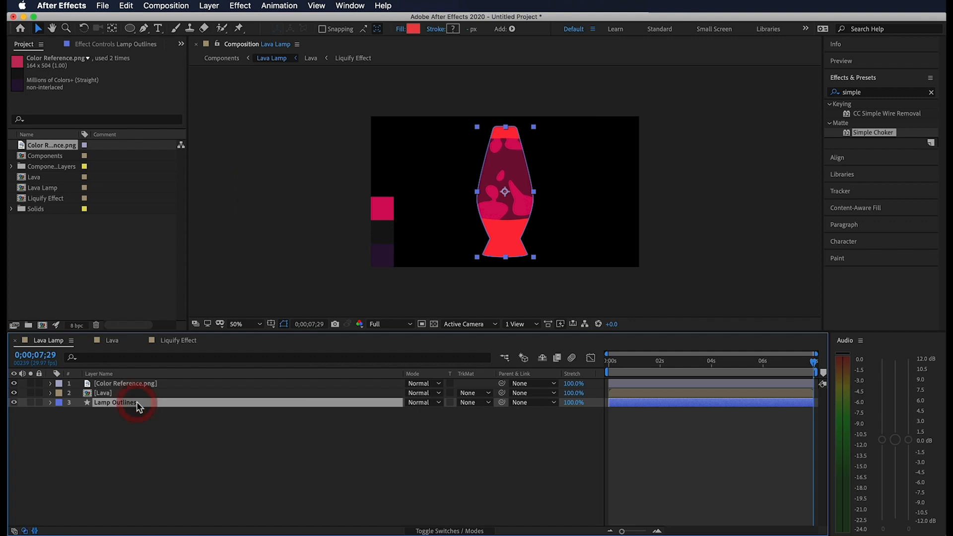
pyautogui.click(413, 29)
pyautogui.click(337, 353)
pyautogui.click(381, 235)
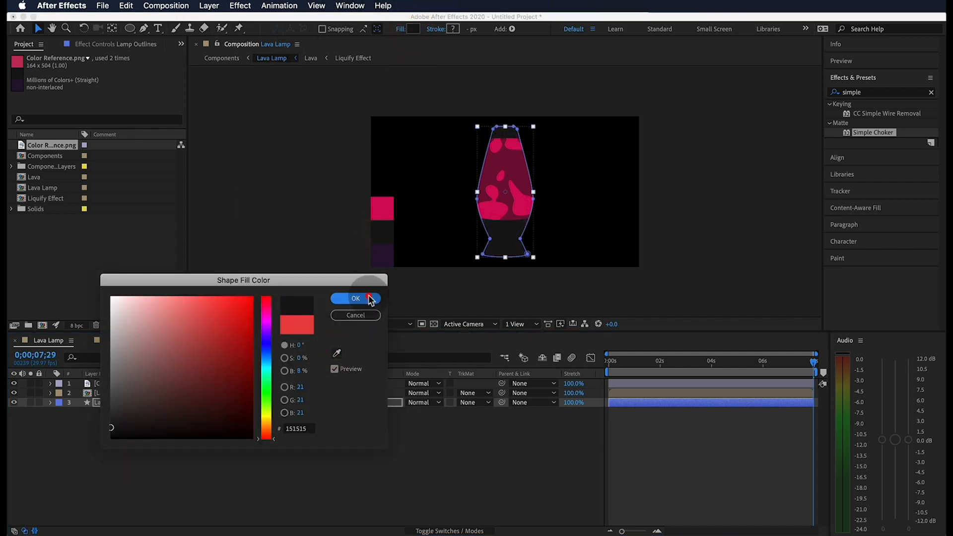
pyautogui.click(355, 298)
pyautogui.click(439, 462)
pyautogui.moveTo(629, 363); pyautogui.dragTo(609, 364)
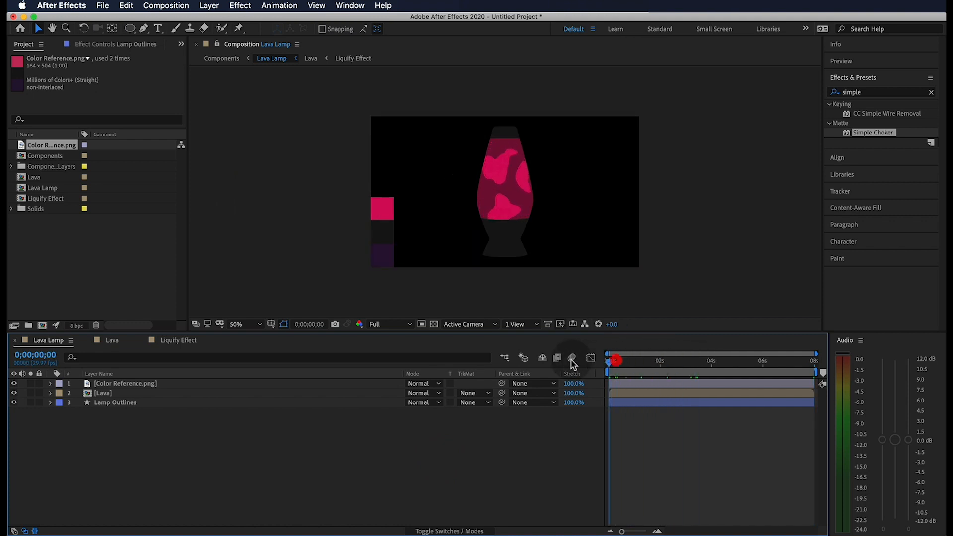
pyautogui.press('space')
pyautogui.press('space')
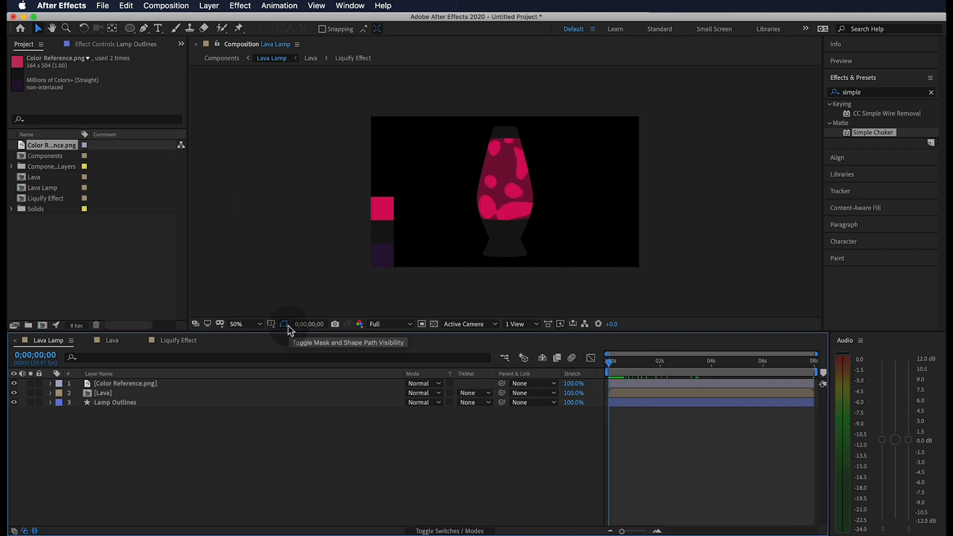
# Step: In the Liquify Effect composition, apply the Glow effect to Shape Layer 1 and set its Glow Radius to 100
pyautogui.click(190, 340)
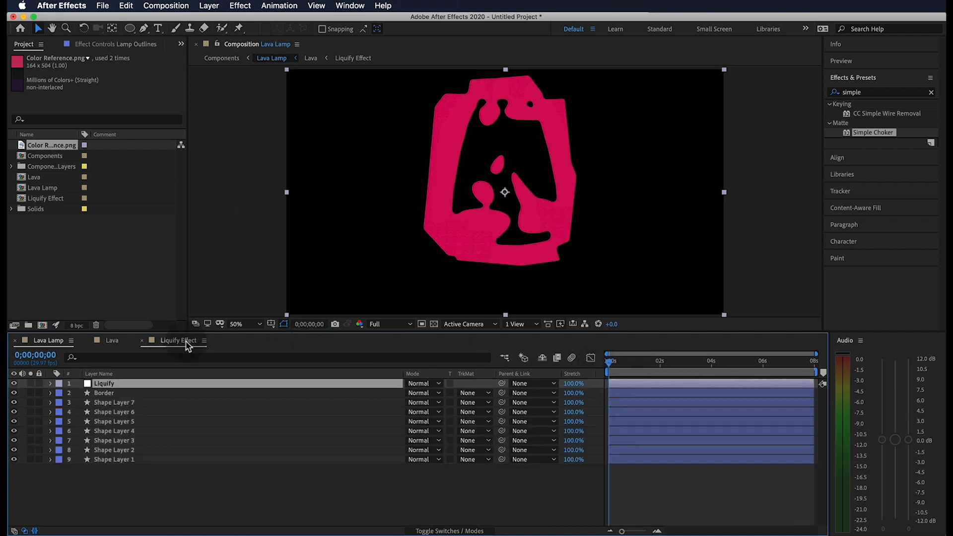
pyautogui.click(127, 393)
pyautogui.click(119, 459)
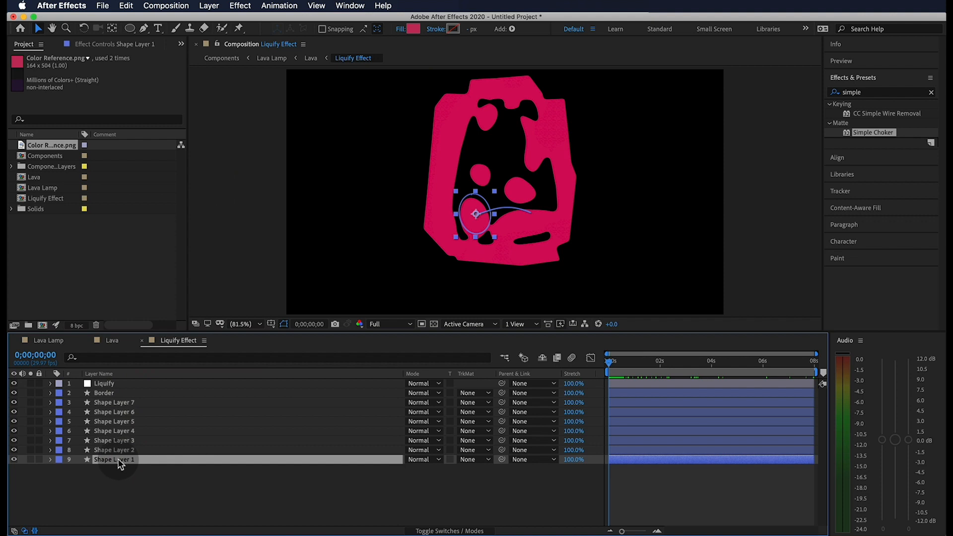
pyautogui.click(880, 91)
pyautogui.write('glow')
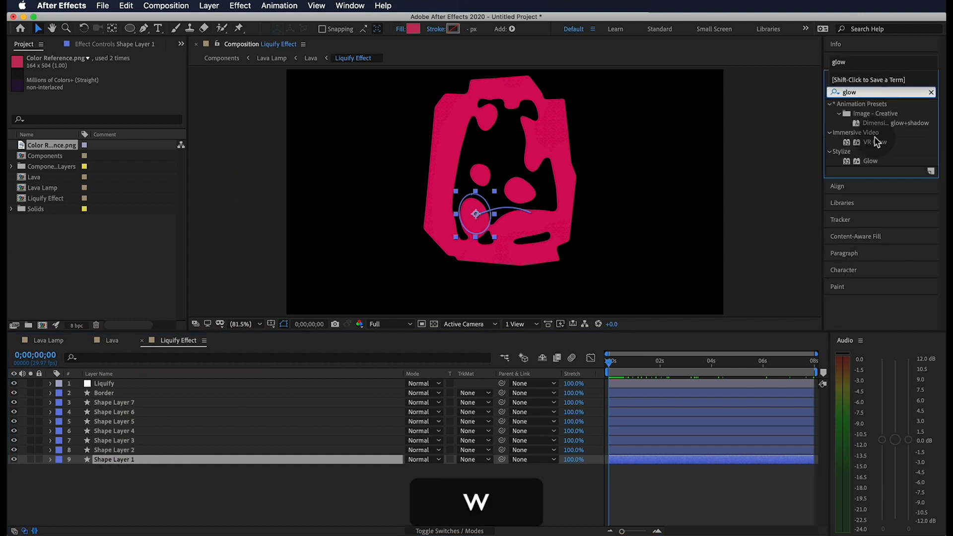
pyautogui.moveTo(870, 161); pyautogui.dragTo(248, 460)
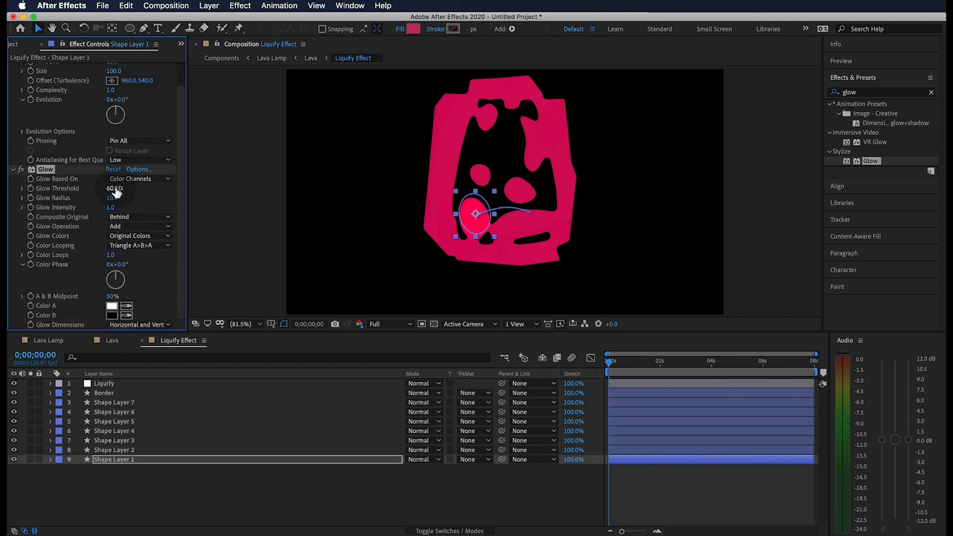
pyautogui.write('10')
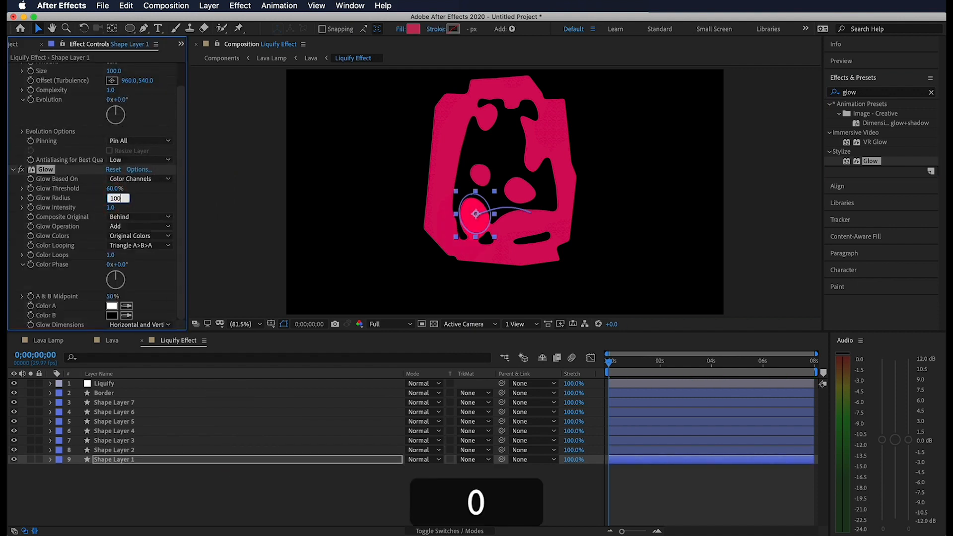
pyautogui.write('0')
pyautogui.press('Return')
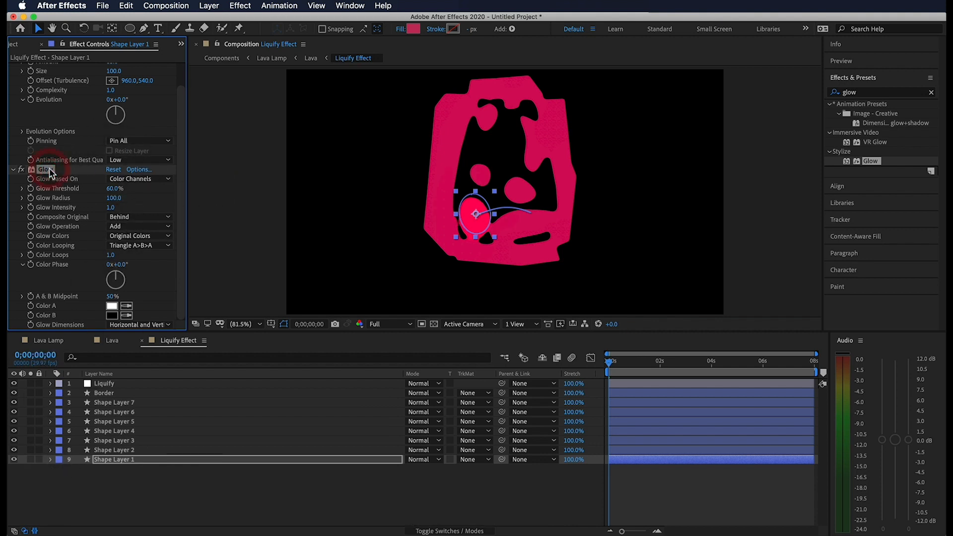
# Step: Copy the Glow effect onto Shape Layers 2 to 7 and Border, and check the glowing lava over time in the Lava Lamp composition
pyautogui.press('super+c')
pyautogui.click(112, 440)
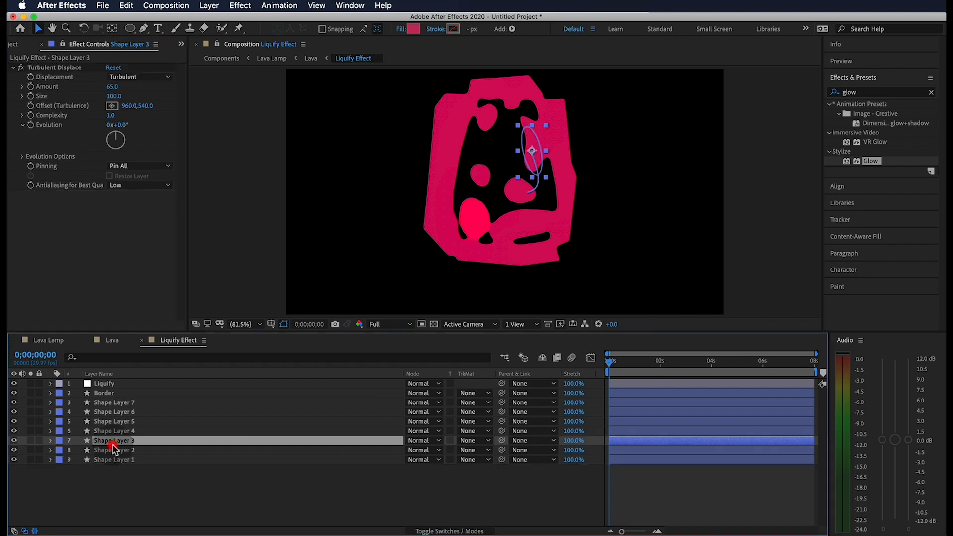
pyautogui.click(119, 449)
pyautogui.keyDown('shift'); pyautogui.click(123, 392); pyautogui.keyUp('shift')
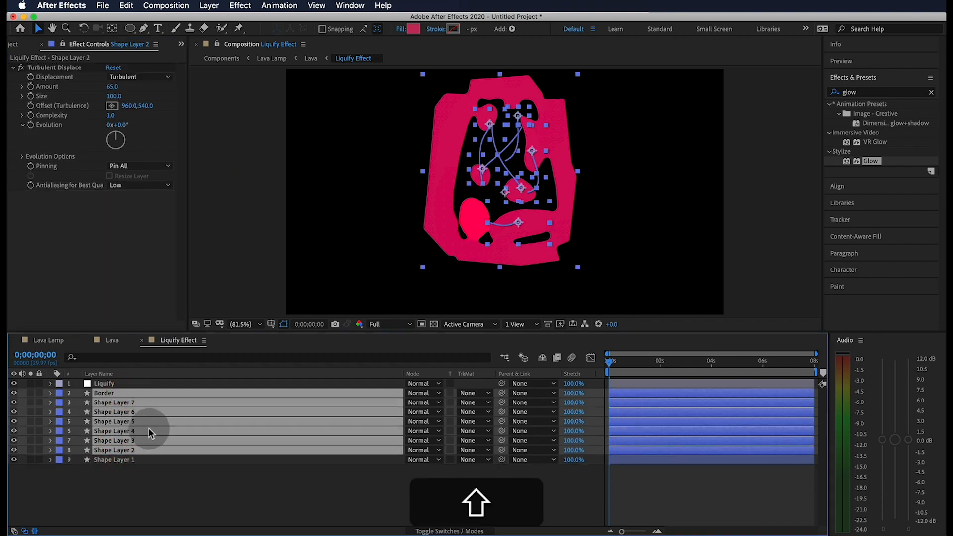
pyautogui.press('super+v')
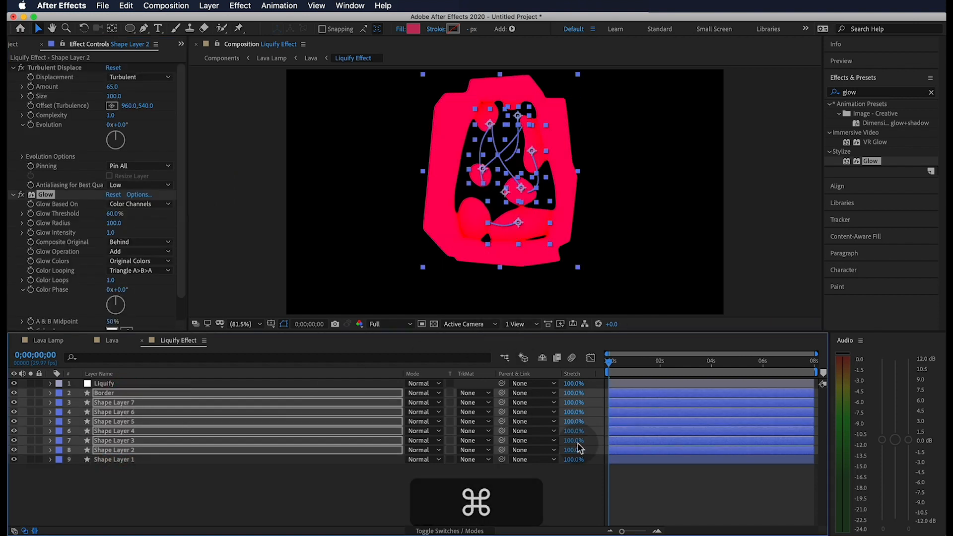
pyautogui.click(630, 487)
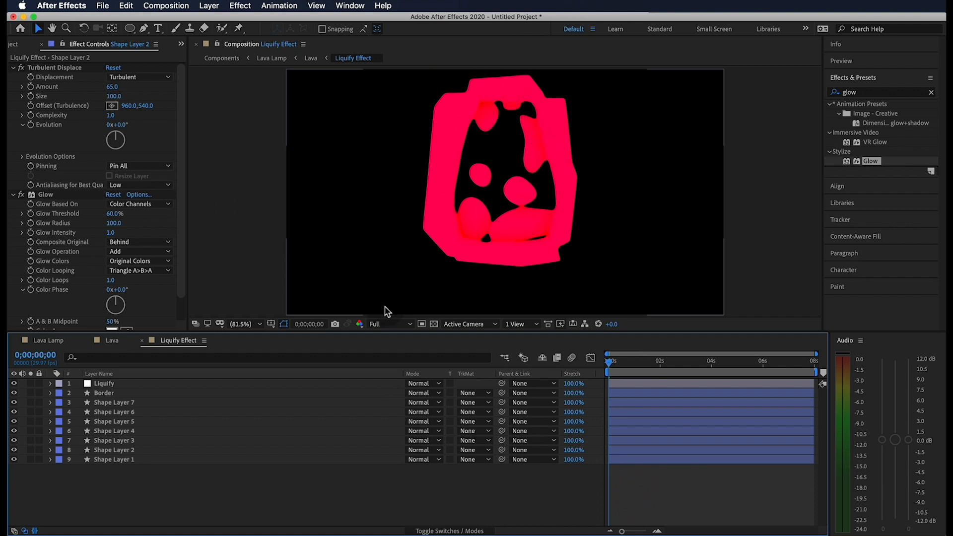
pyautogui.click(112, 340)
pyautogui.click(52, 341)
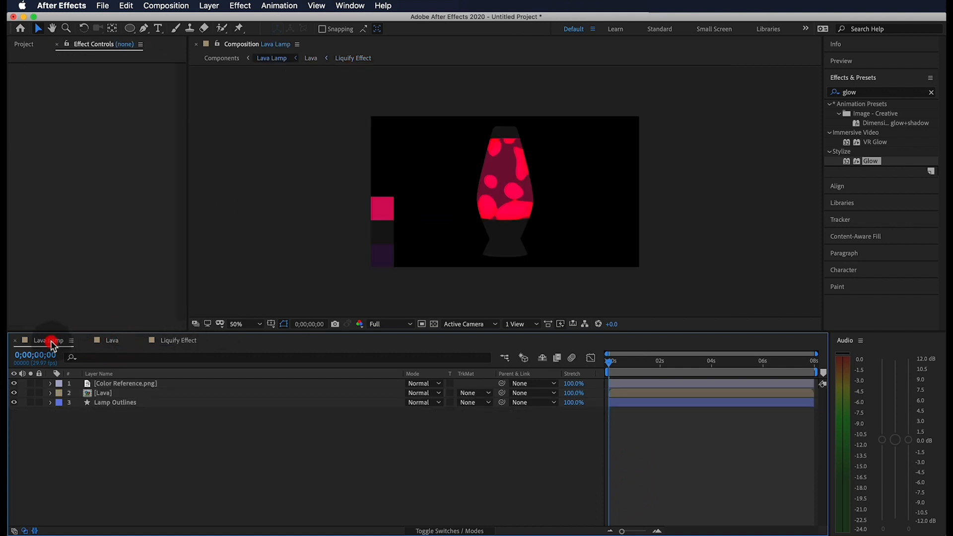
pyautogui.moveTo(610, 361); pyautogui.dragTo(786, 366)
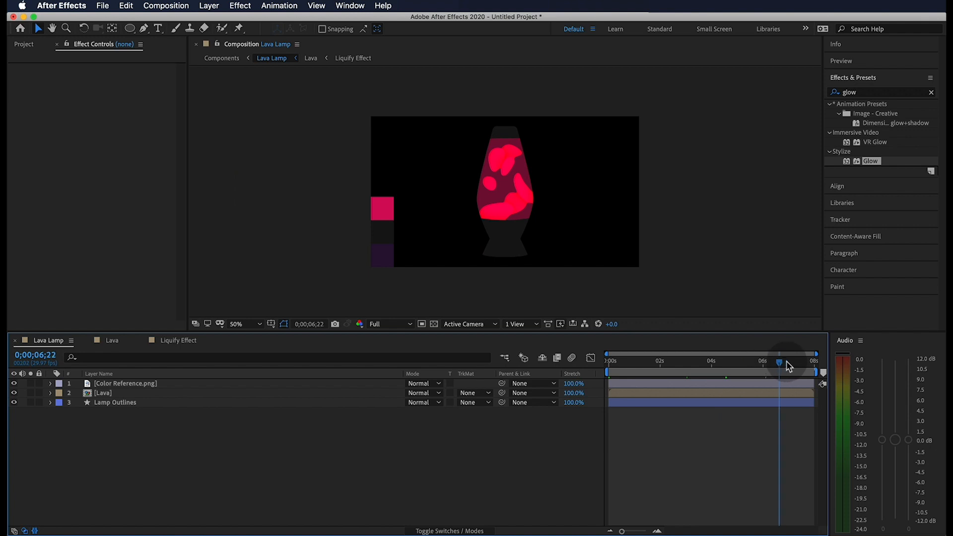
pyautogui.press('Home')
# Step: Draw a rectangle over the upper part of the frame extending past its sides, name the layer Wall and move it below Lamp Outlines
pyautogui.press('q')
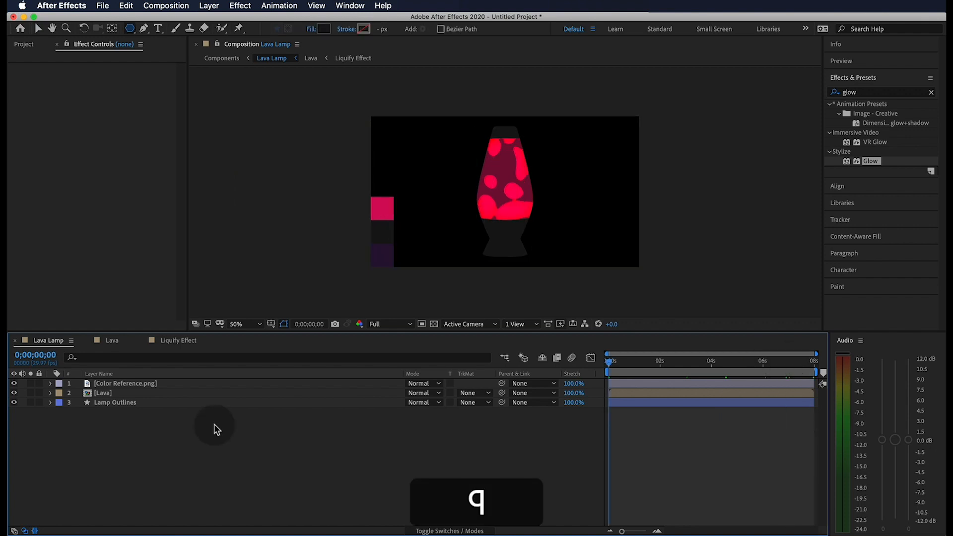
pyautogui.press('q')
pyautogui.moveTo(706, 72)
pyautogui.mouseDown()
pyautogui.moveTo(494, 173)
pyautogui.moveTo(307, 238)
pyautogui.mouseUp()
pyautogui.click(102, 386)
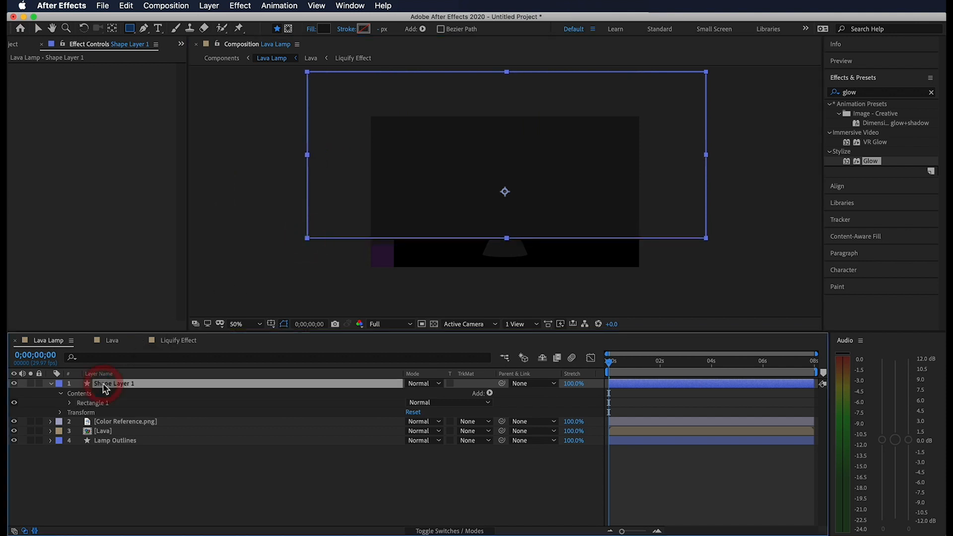
pyautogui.press('Return')
pyautogui.write('Wall')
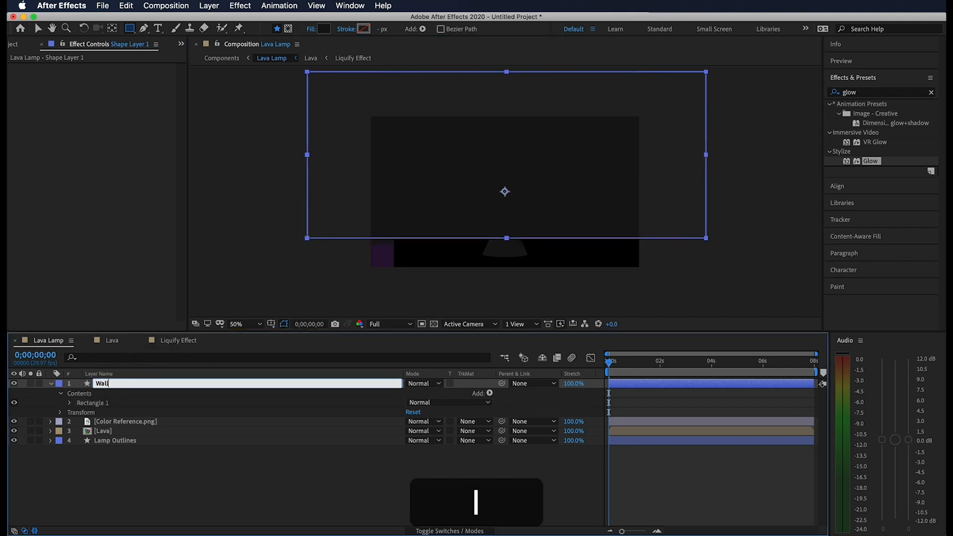
pyautogui.press('Return')
pyautogui.moveTo(103, 391); pyautogui.dragTo(109, 449)
# Step: Find the Gradient Ramp effect, apply it to the Wall layer and set its Ramp Shape to Radial Ramp
pyautogui.click(900, 92)
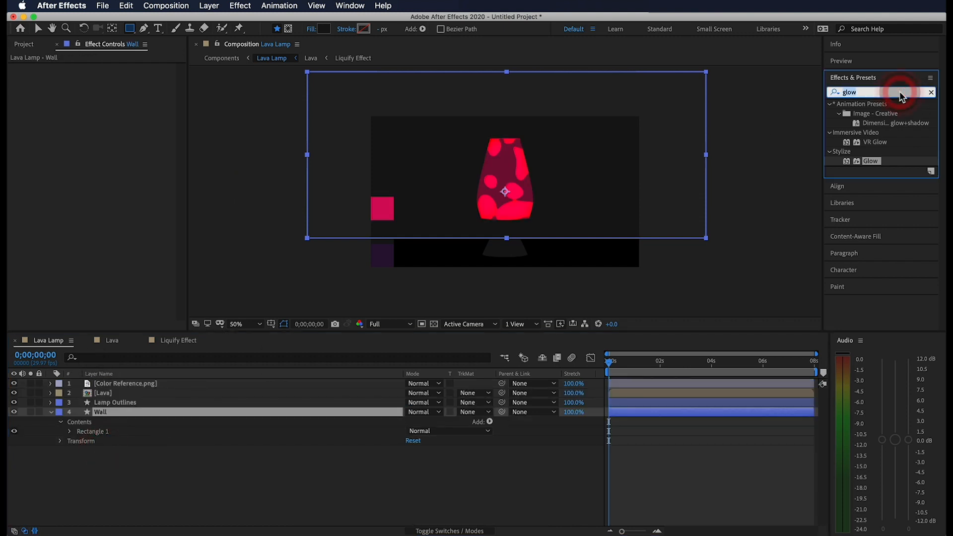
pyautogui.write('gradie')
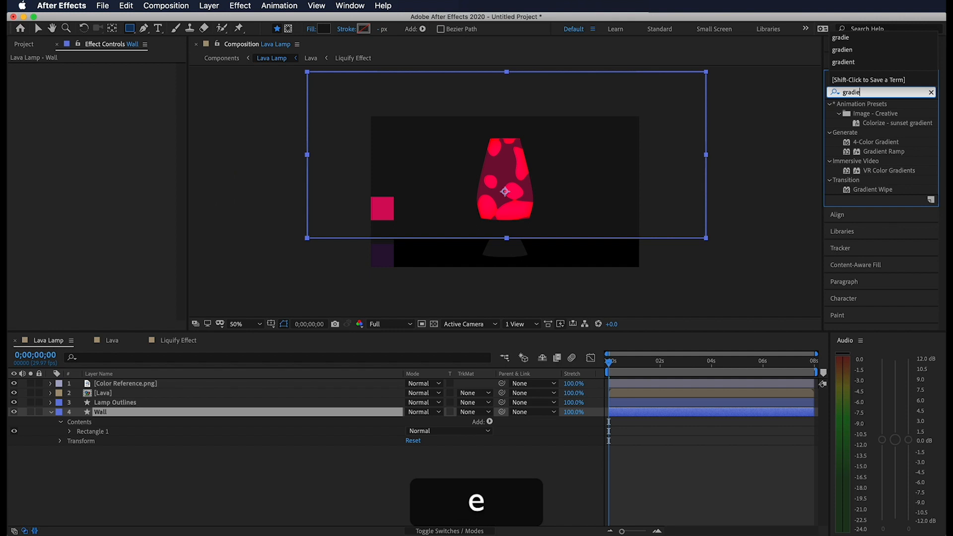
pyautogui.moveTo(899, 155); pyautogui.dragTo(139, 411)
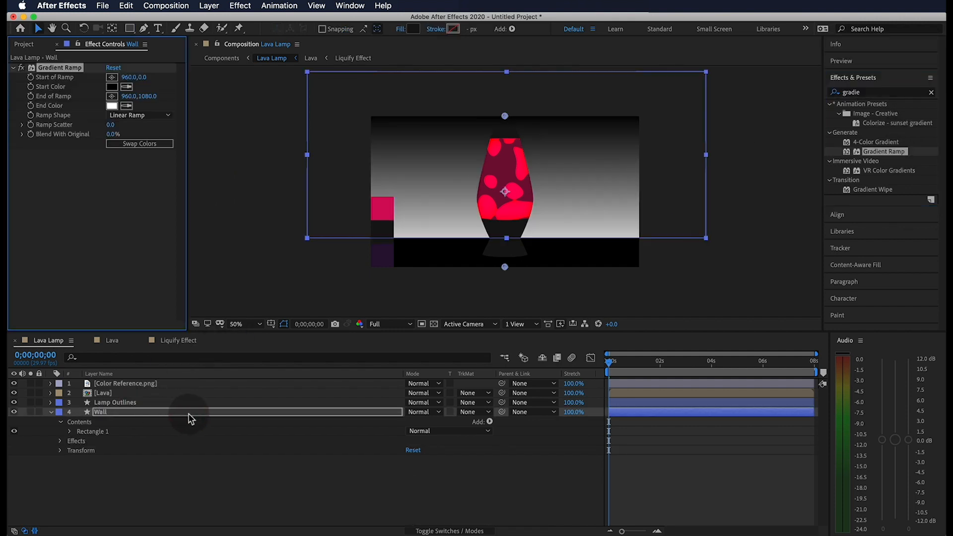
pyautogui.click(157, 117)
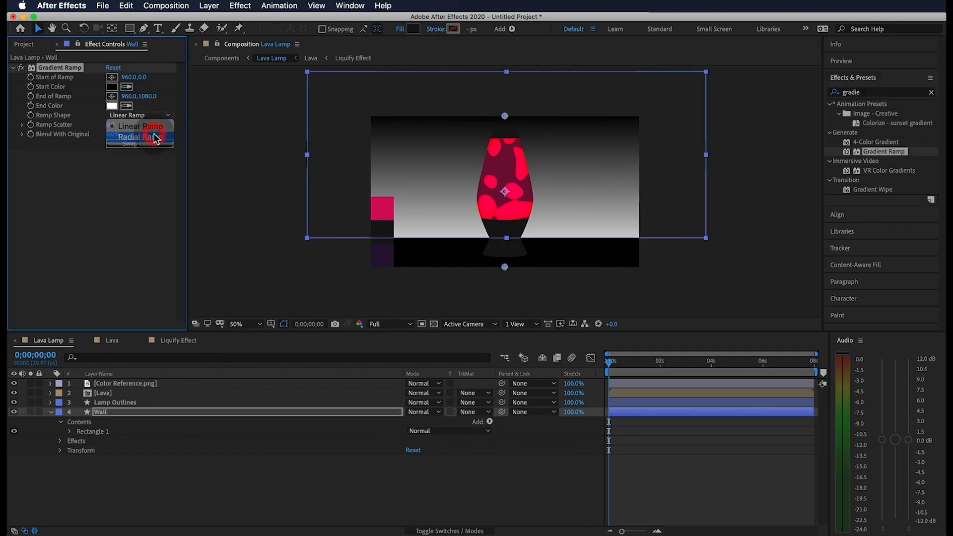
pyautogui.click(155, 134)
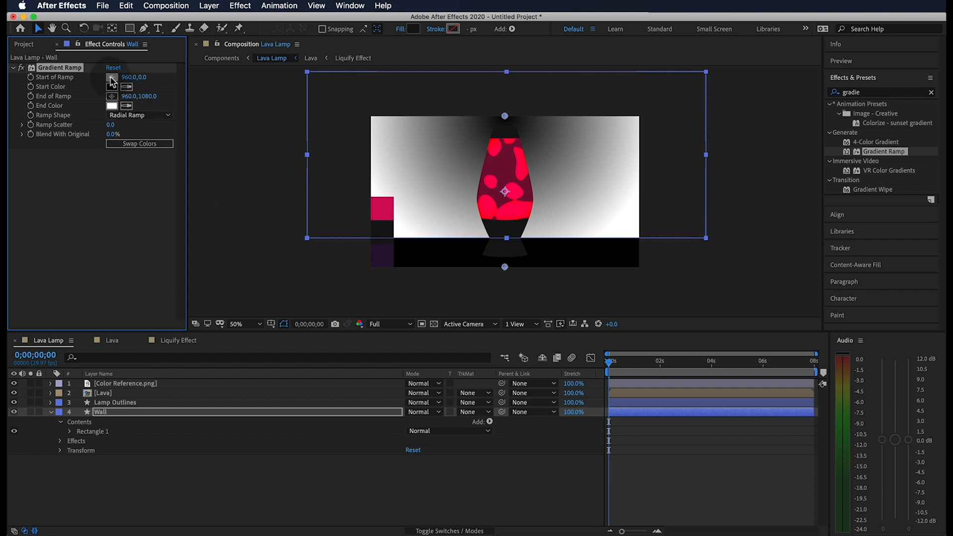
# Step: Place the ramp's start at the lamp's centre, about 960, 524, and its end just past the frame's left edge, about -12, 392
pyautogui.click(111, 78)
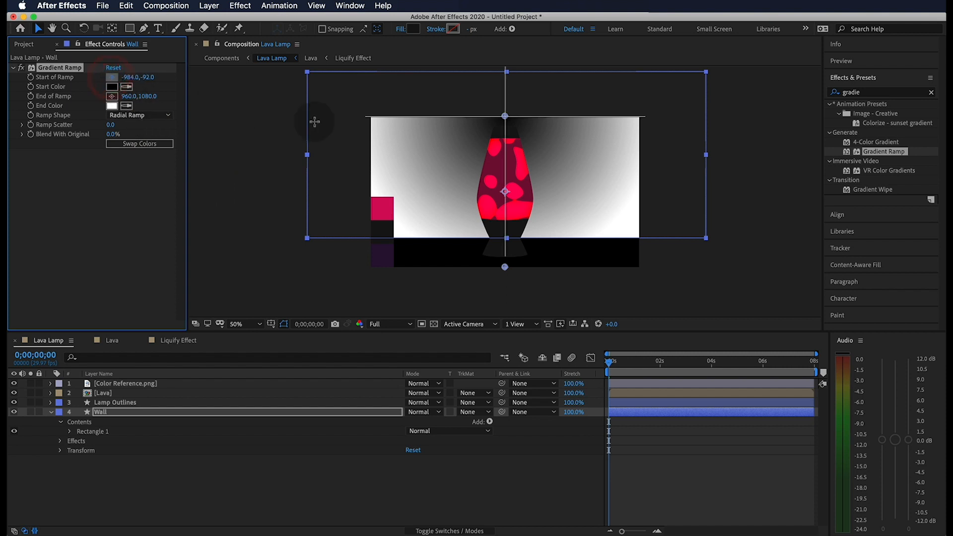
pyautogui.click(505, 190)
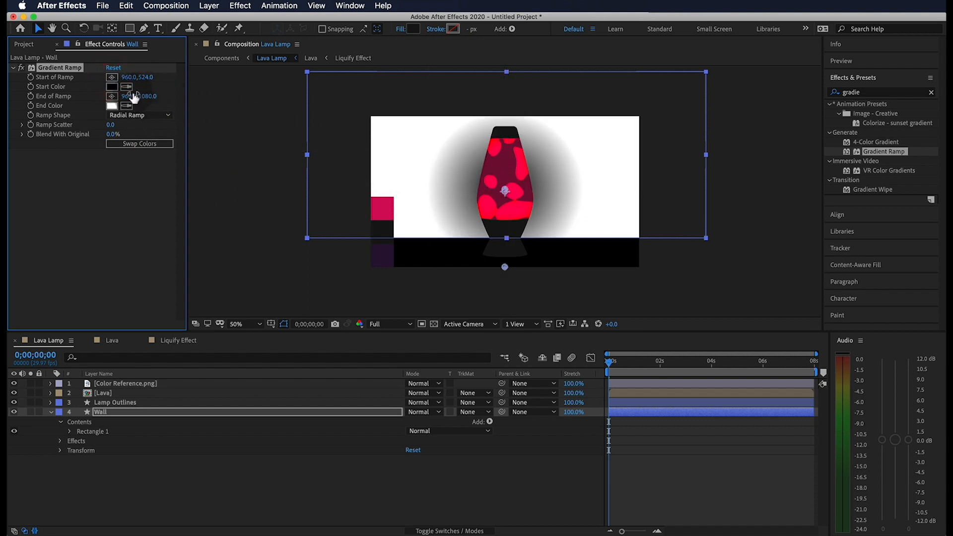
pyautogui.click(113, 96)
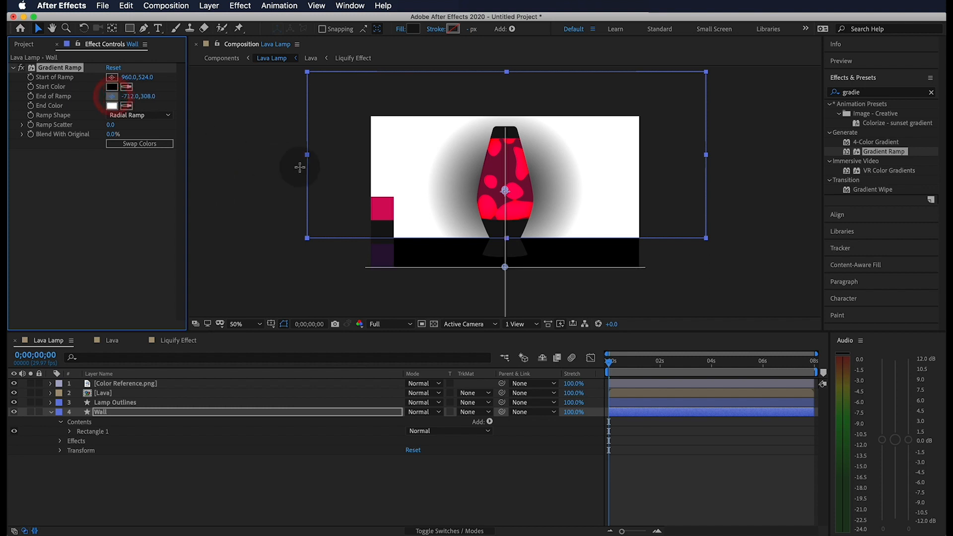
pyautogui.click(370, 171)
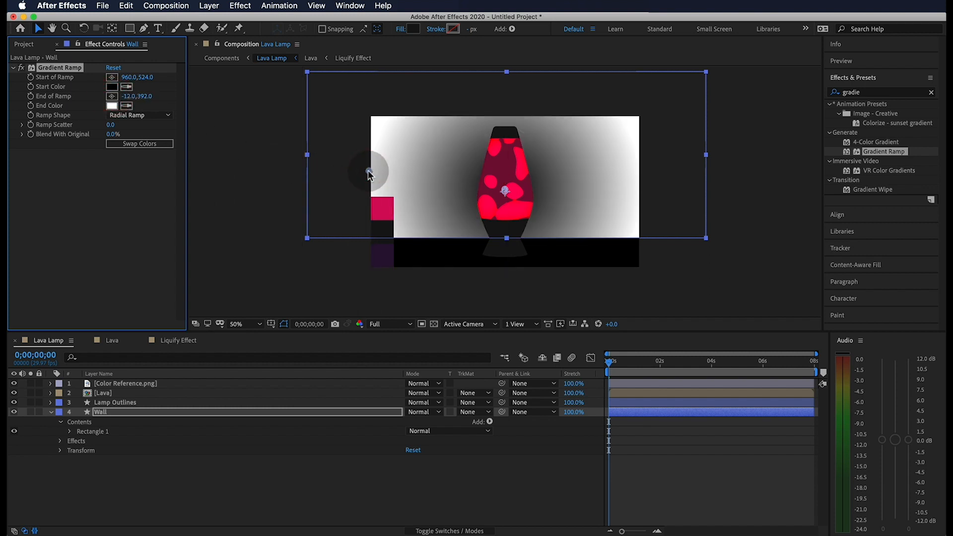
# Step: Sample the reference's pink for the ramp's Start Color and dark purple for its End Color, and raise Ramp Scatter to 234
pyautogui.click(128, 87)
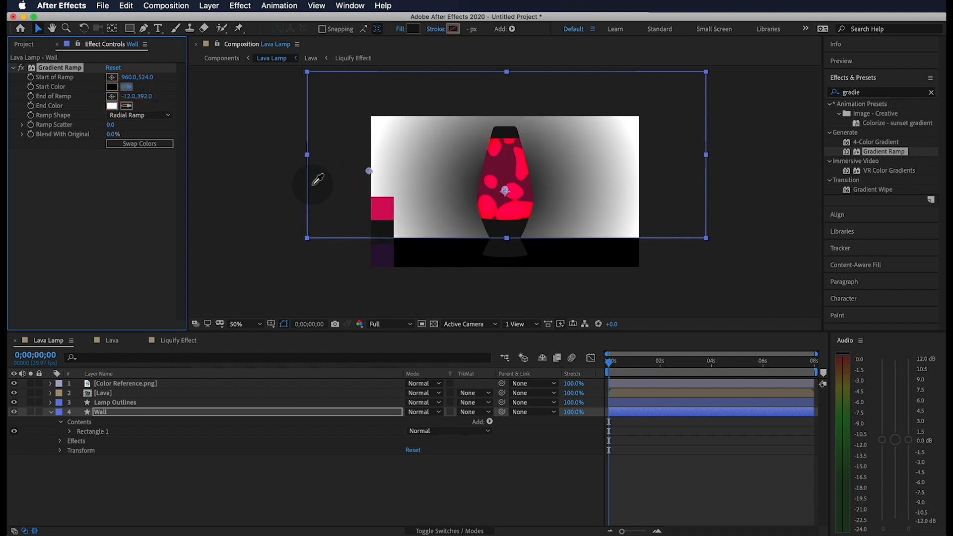
pyautogui.click(383, 197)
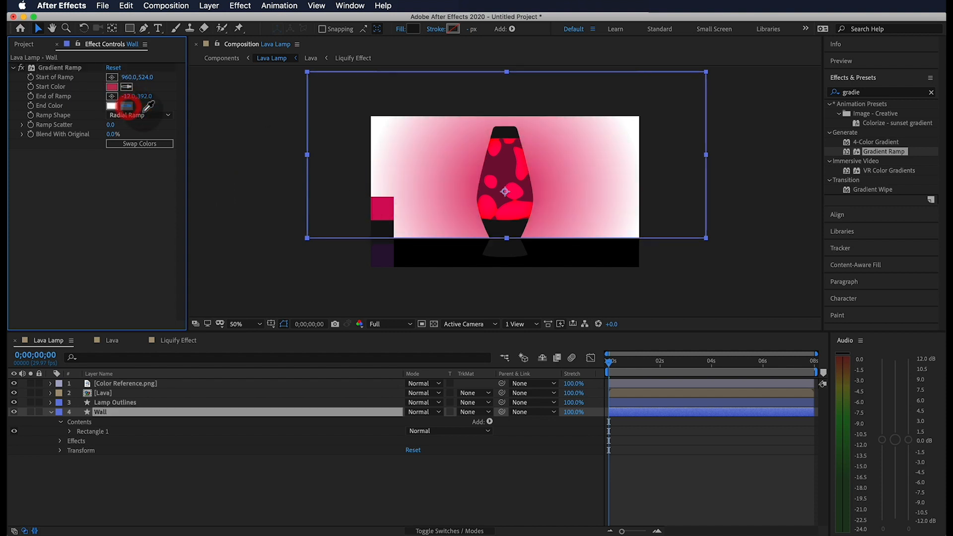
pyautogui.click(383, 255)
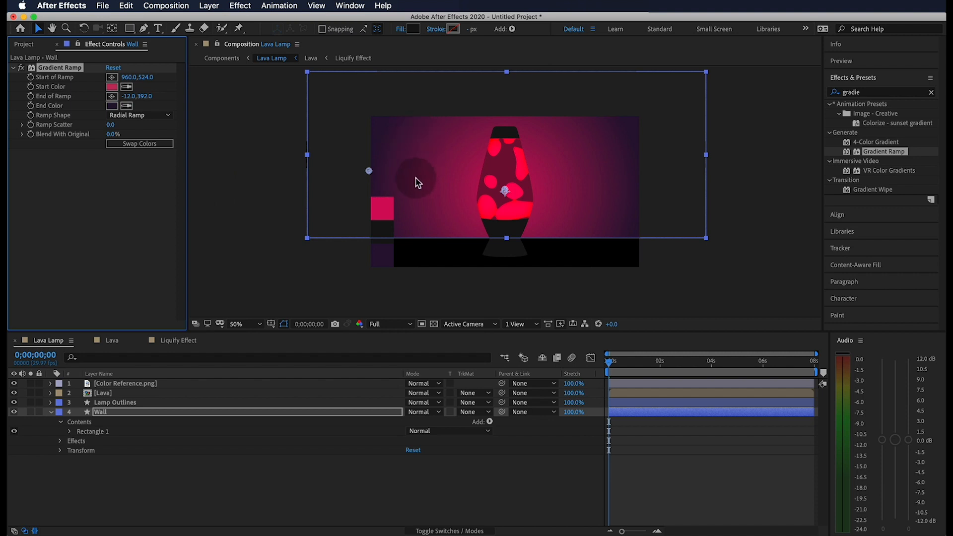
pyautogui.moveTo(129, 123); pyautogui.dragTo(105, 140)
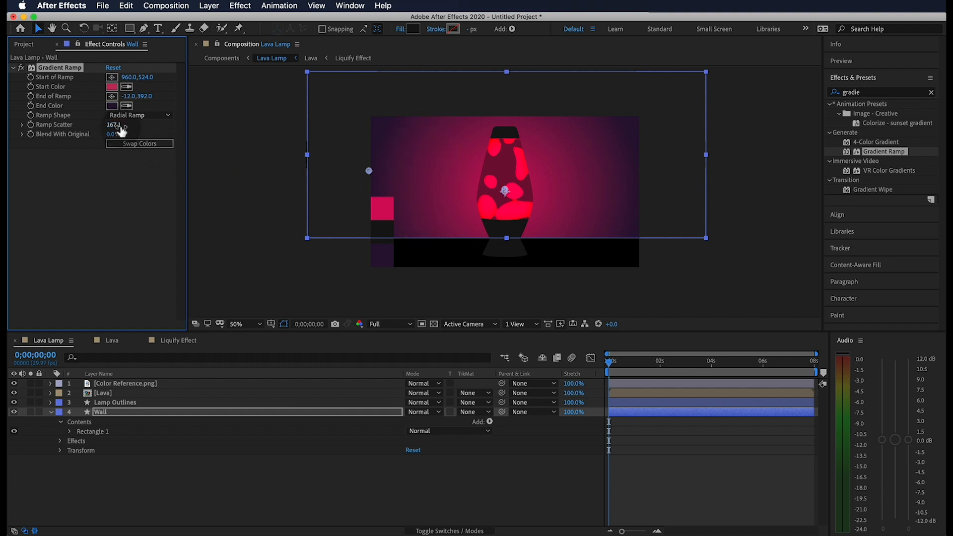
pyautogui.moveTo(292, 126); pyautogui.dragTo(313, 127)
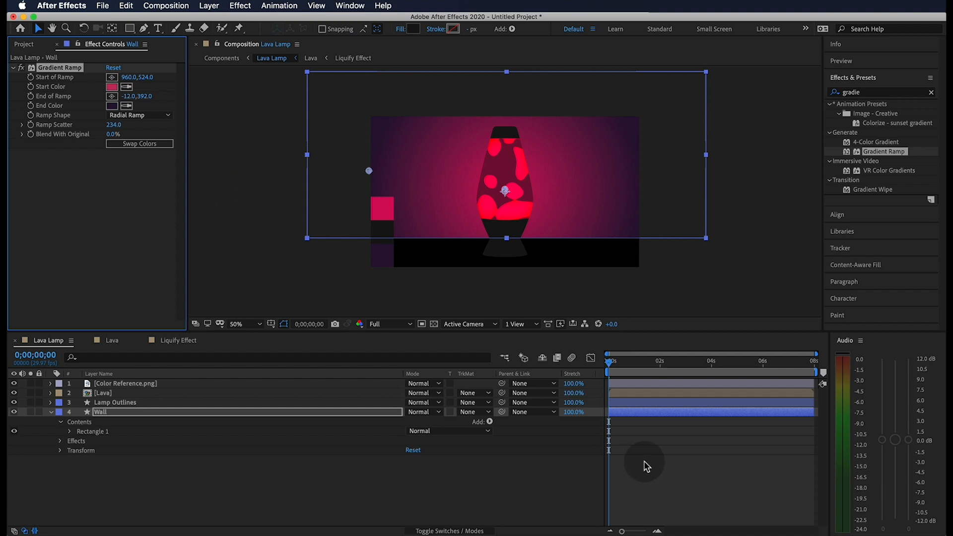
# Step: Collapse the Wall layer's properties and hide the Color Reference.png layer
pyautogui.click(639, 484)
pyautogui.click(51, 412)
pyautogui.click(102, 412)
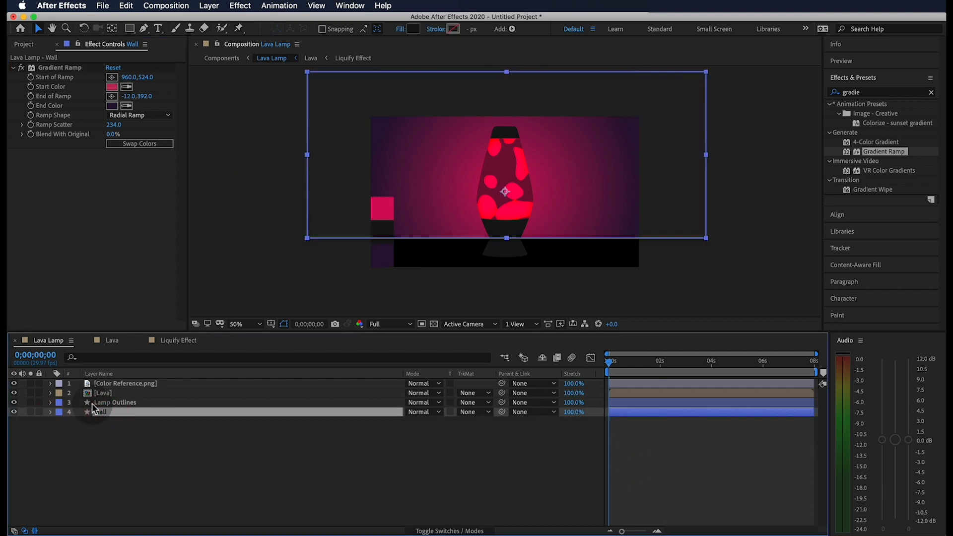
pyautogui.click(14, 383)
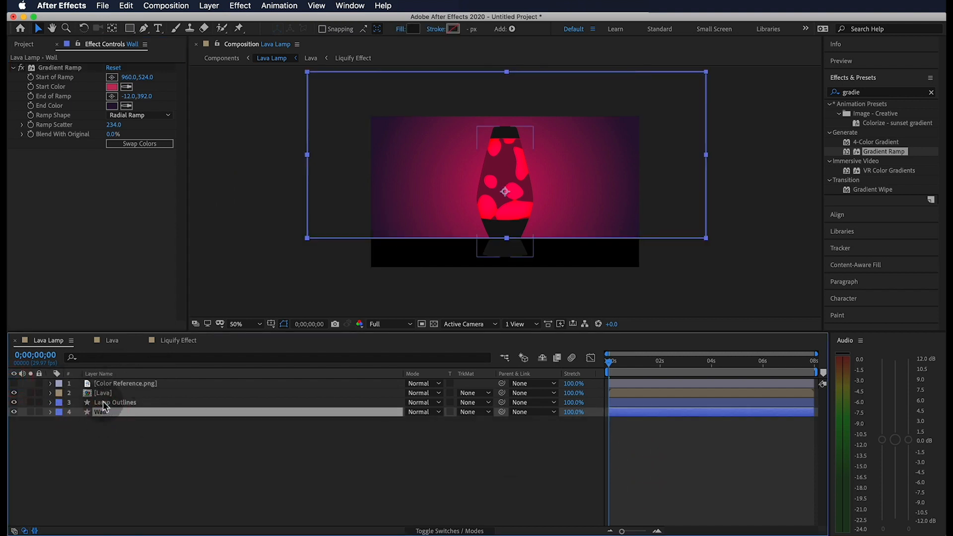
# Step: Duplicate the Wall layer, name the copy Floor and move it below Wall
pyautogui.press('super+d')
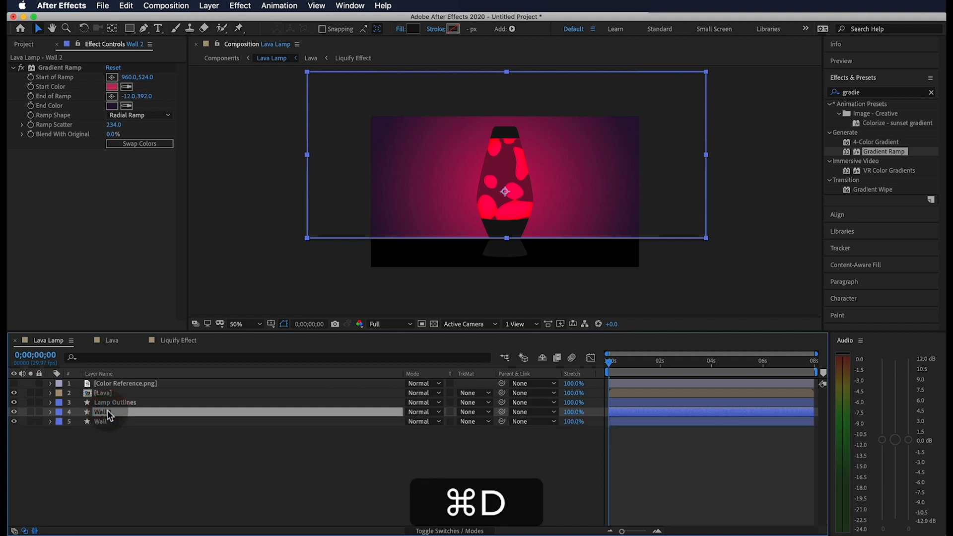
pyautogui.press('Return')
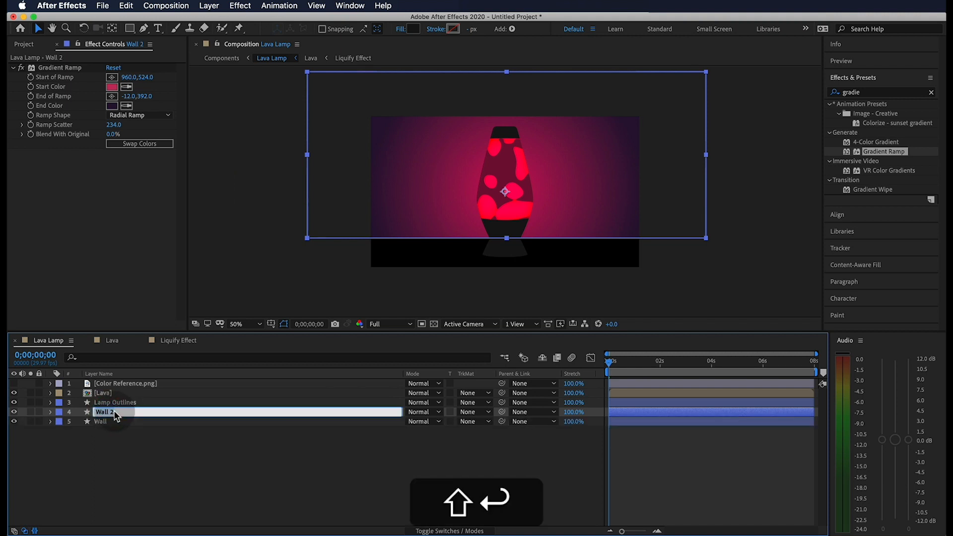
pyautogui.write('Floor')
pyautogui.press('Return')
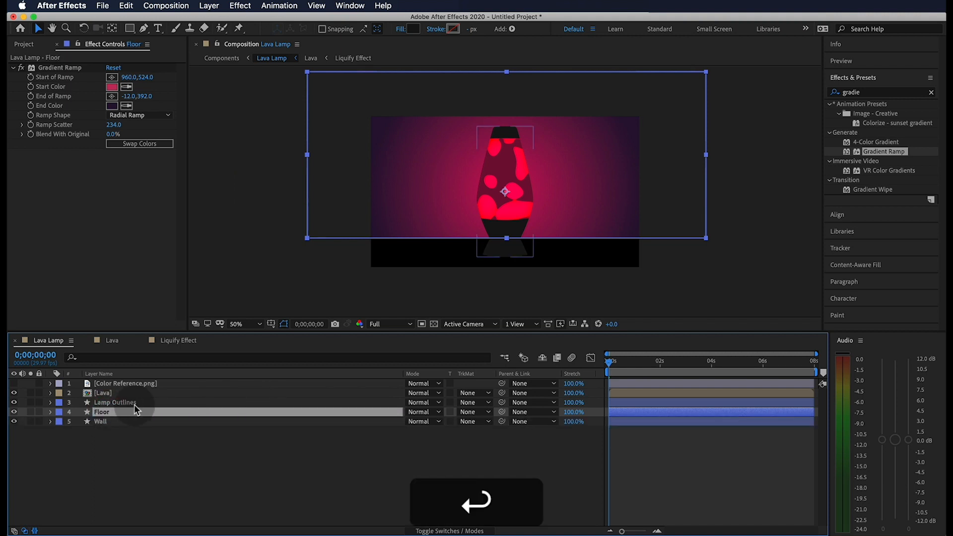
pyautogui.moveTo(115, 411); pyautogui.dragTo(116, 426)
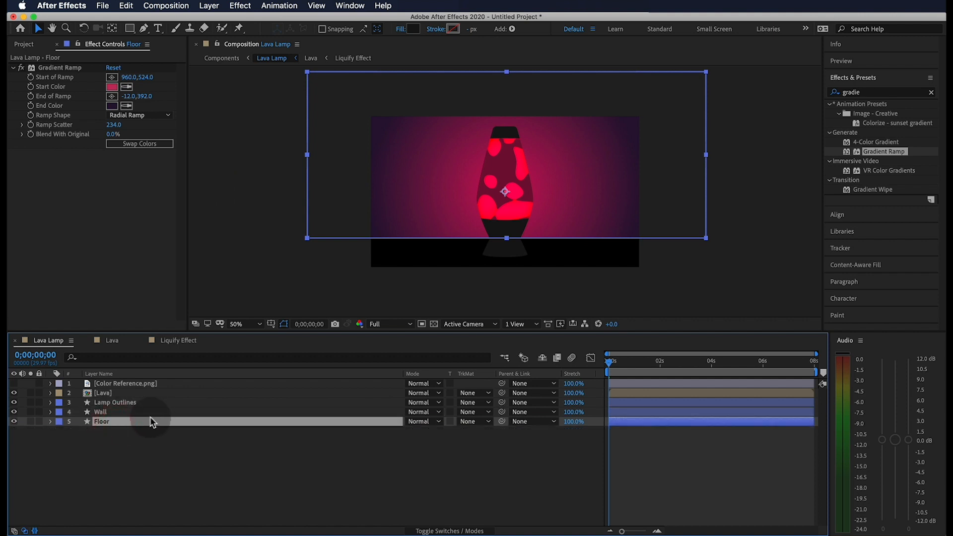
# Step: Make the Floor layer 3D and set its X Rotation to -82° so it lies nearly flat
pyautogui.click(473, 531)
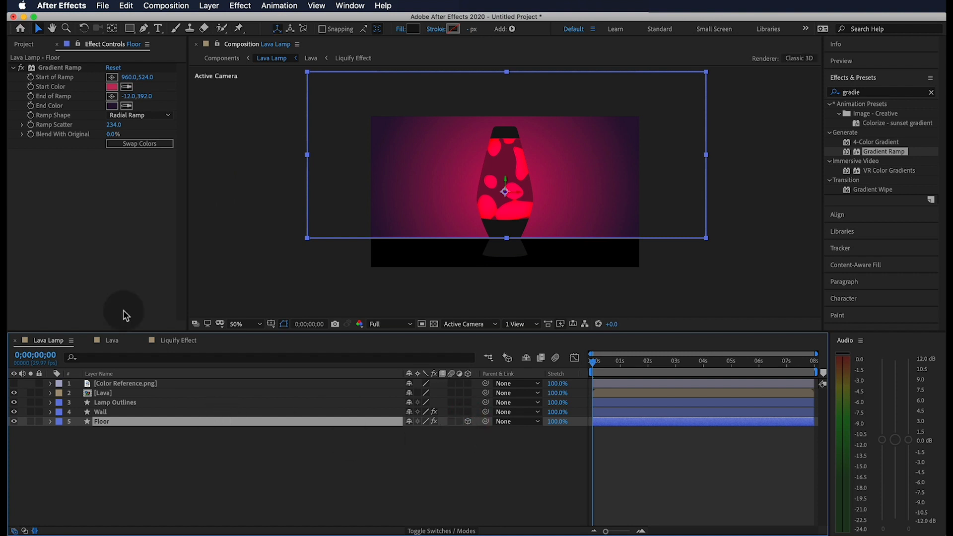
pyautogui.press('r')
pyautogui.moveTo(421, 440); pyautogui.dragTo(378, 445)
pyautogui.press('super+z')
pyautogui.press('super+z')
pyautogui.press('super+z')
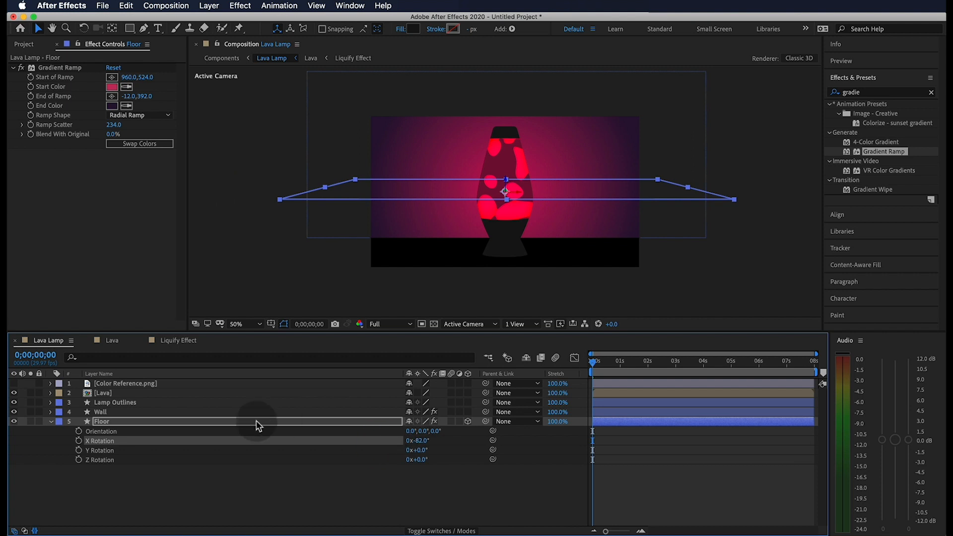
# Step: Move the Floor layer down until it covers the black strip beneath the wall and sits under the lamp's base
pyautogui.click(103, 421)
pyautogui.hotkey('shift', 'Down')
pyautogui.hotkey('shift', 'Down')
pyautogui.hotkey('shift', 'Down')
pyautogui.hotkey('shift', 'Down')
pyautogui.hotkey('shift', 'Down')
pyautogui.hotkey('shift', 'Down')
pyautogui.hotkey('shift', 'Down')
pyautogui.hotkey('shift', 'Down')
pyautogui.hotkey('shift', 'Down')
pyautogui.hotkey('shift', 'Down')
pyautogui.hotkey('shift', 'Down')
pyautogui.hotkey('shift', 'Down')
pyautogui.hotkey('shift', 'Down')
pyautogui.hotkey('shift', 'Down')
pyautogui.hotkey('shift', 'Down')
pyautogui.hotkey('shift', 'Down')
pyautogui.hotkey('shift', 'Down')
pyautogui.hotkey('shift', 'Down')
pyautogui.hotkey('shift', 'Down')
pyautogui.hotkey('shift', 'Down')
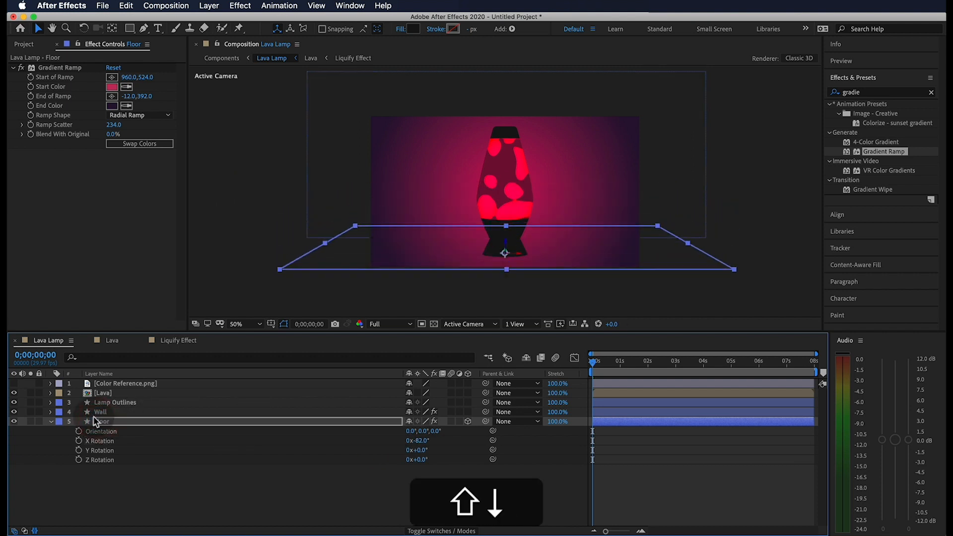
pyautogui.press('Down')
pyautogui.press('Down')
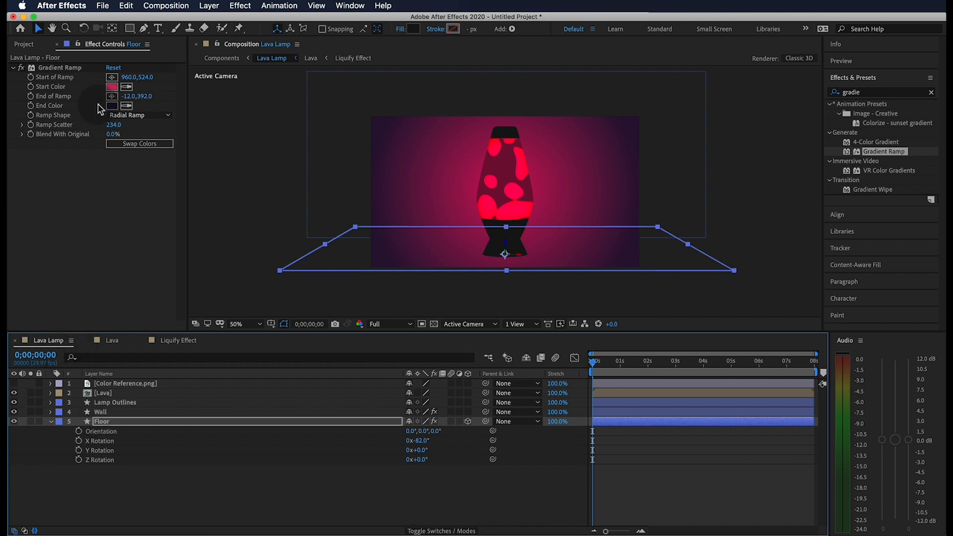
# Step: Place the end of the Floor layer's Gradient Ramp beside the lamp's base, at about 340, 884
pyautogui.click(111, 97)
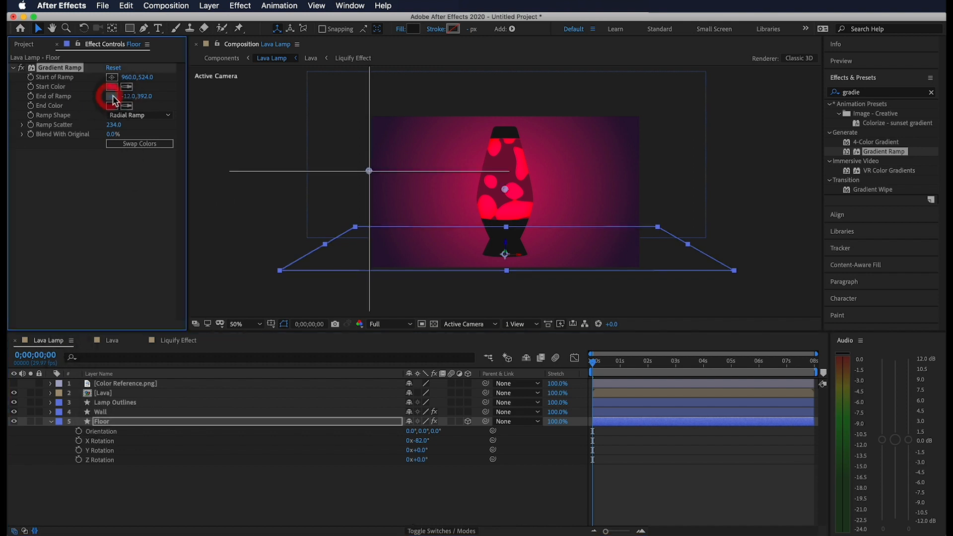
pyautogui.click(428, 241)
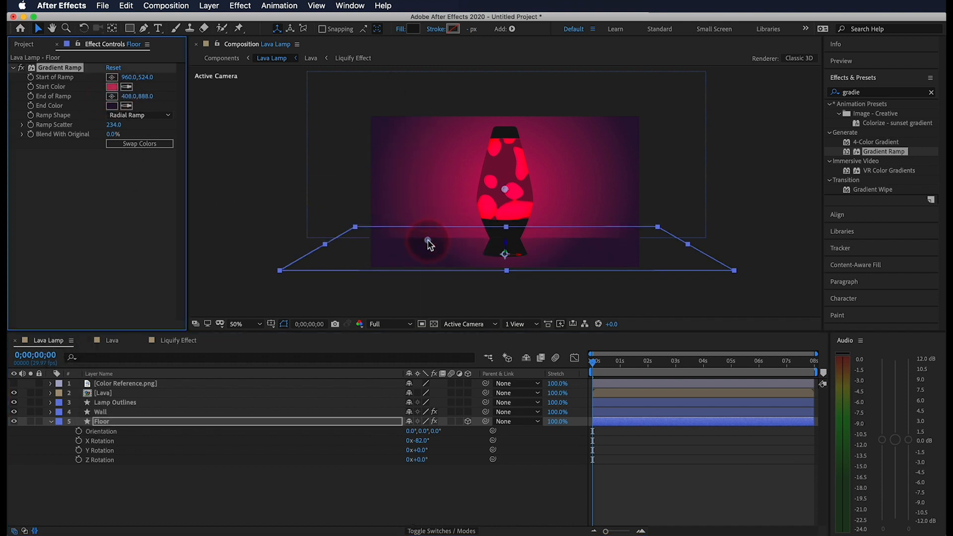
pyautogui.moveTo(428, 242); pyautogui.dragTo(424, 242)
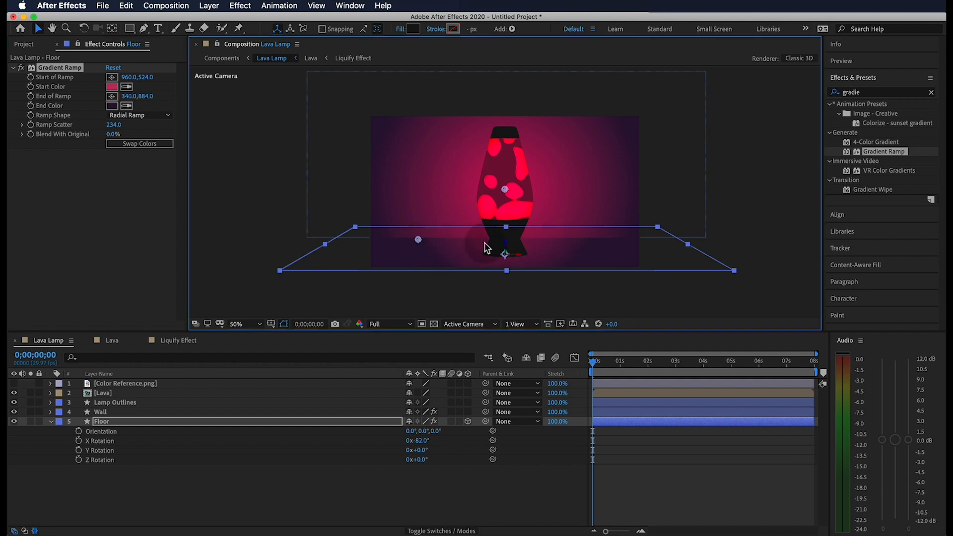
pyautogui.click(403, 471)
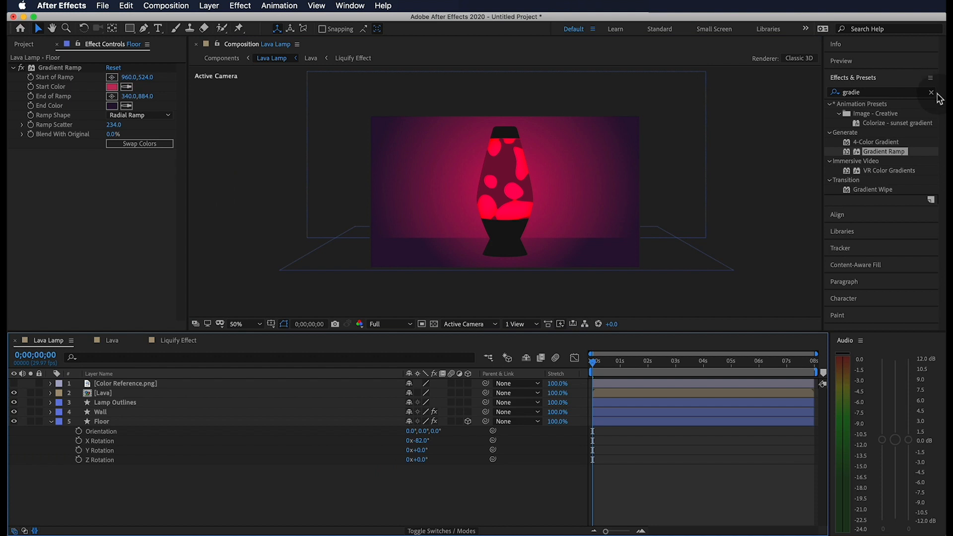
# Step: Find the Gaussian Blur effect, apply it to the Wall layer and set its Blurriness to about 44.1
pyautogui.click(931, 93)
pyautogui.write('gauss')
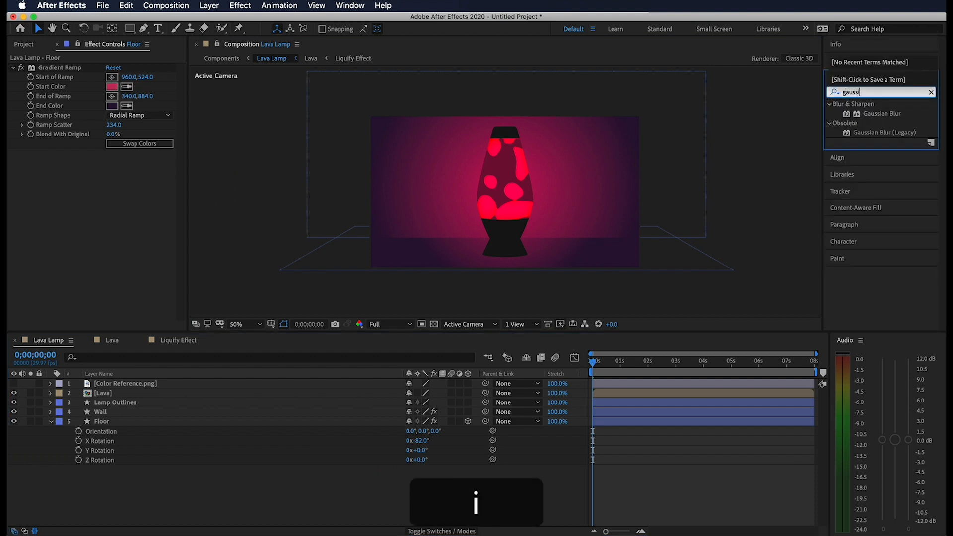
pyautogui.click(895, 114)
pyautogui.moveTo(901, 116); pyautogui.dragTo(241, 412)
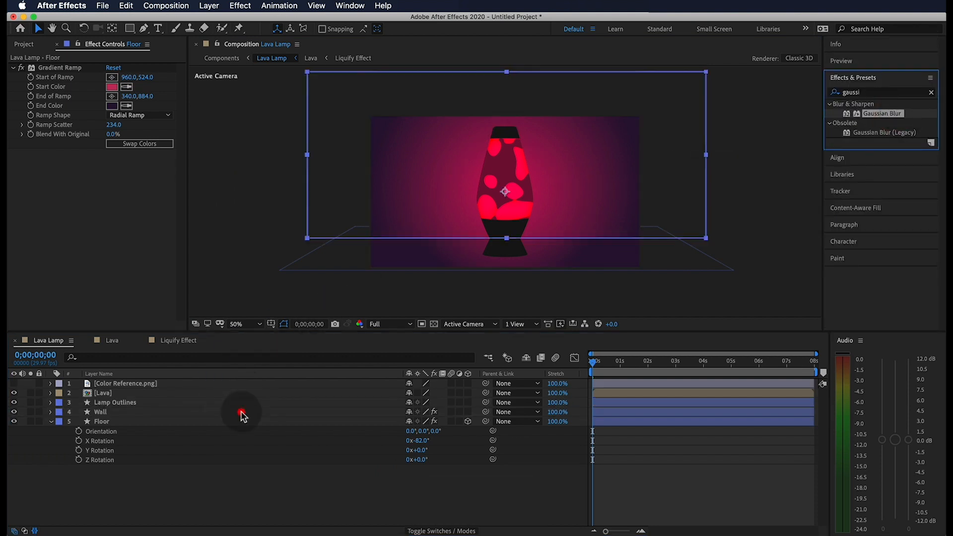
pyautogui.moveTo(111, 163); pyautogui.dragTo(360, 161)
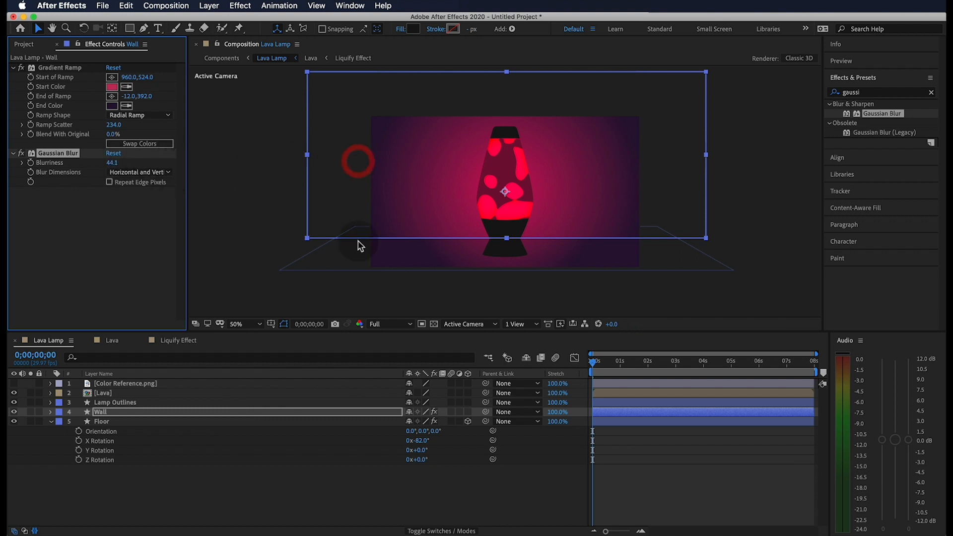
pyautogui.click(362, 515)
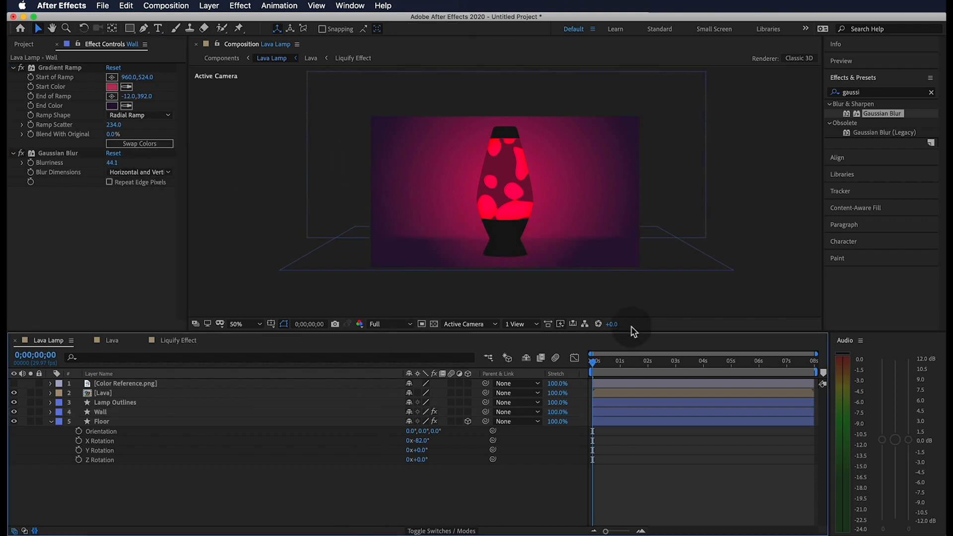
# Step: Play back the Lava Lamp composition to review the lamp against the wall and floor
pyautogui.press('space')
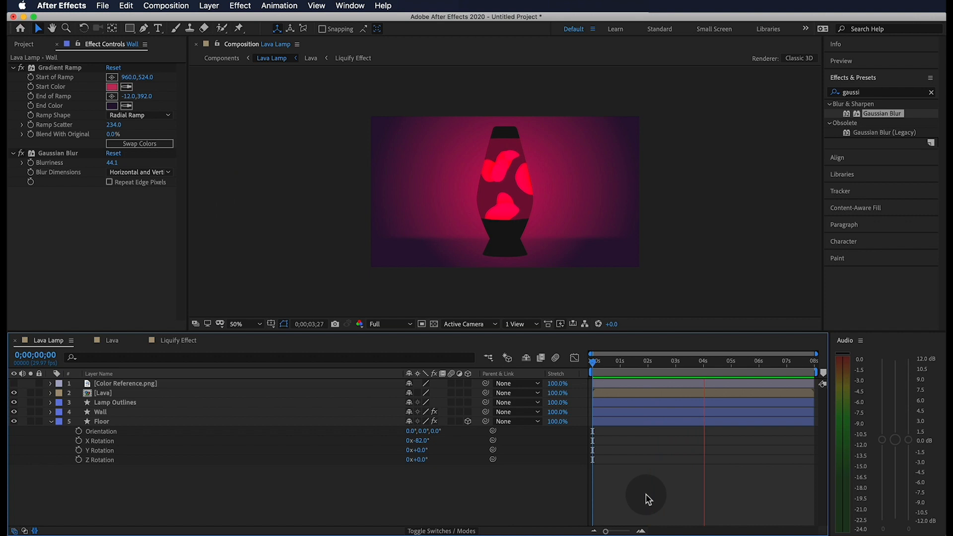
pyautogui.click(120, 401)
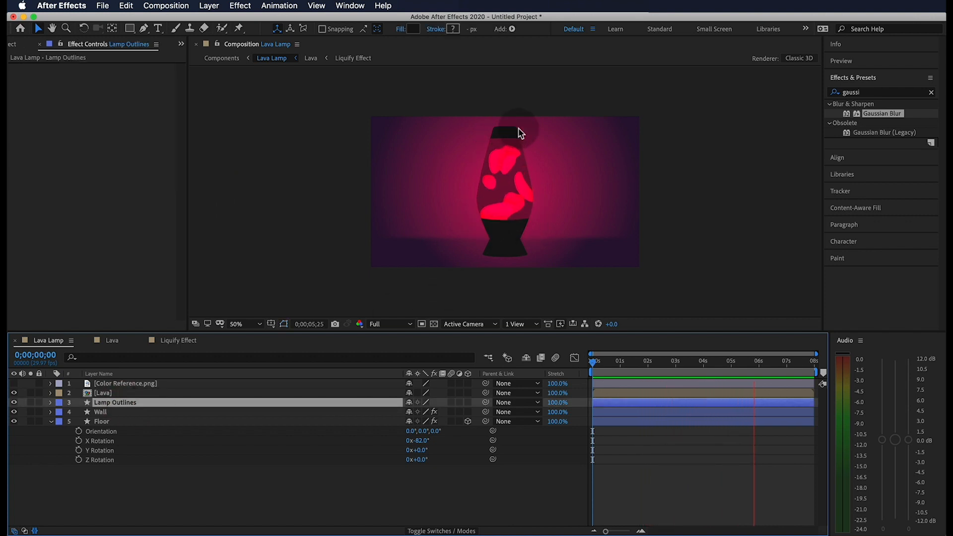
pyautogui.press('space')
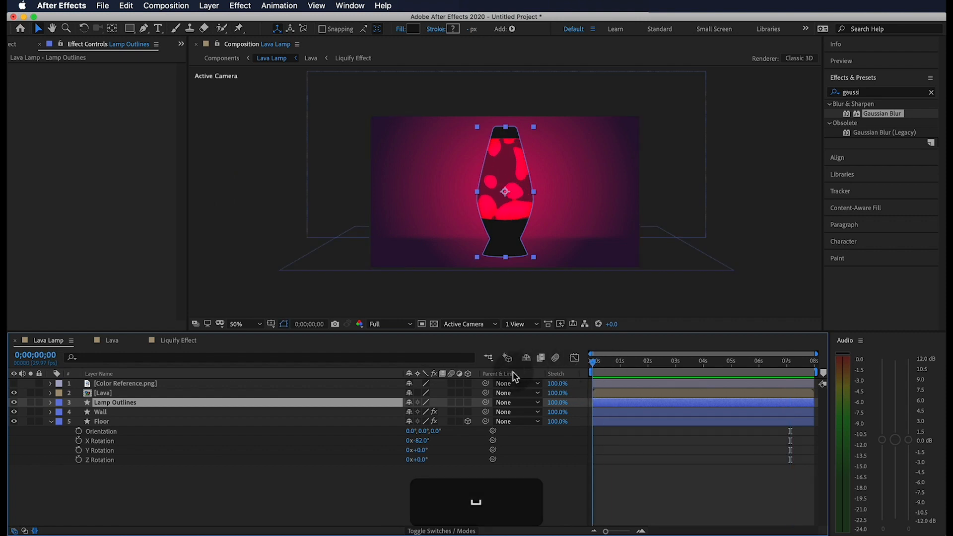
# Step: Collapse the Floor layer's properties and duplicate the Lamp Outlines layer
pyautogui.click(131, 469)
pyautogui.click(130, 403)
pyautogui.click(50, 422)
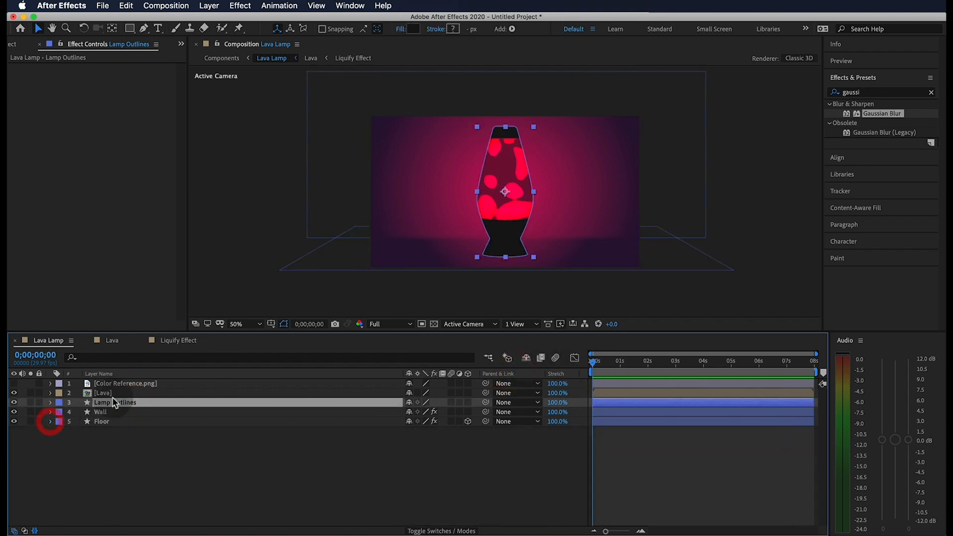
pyautogui.press('super+d')
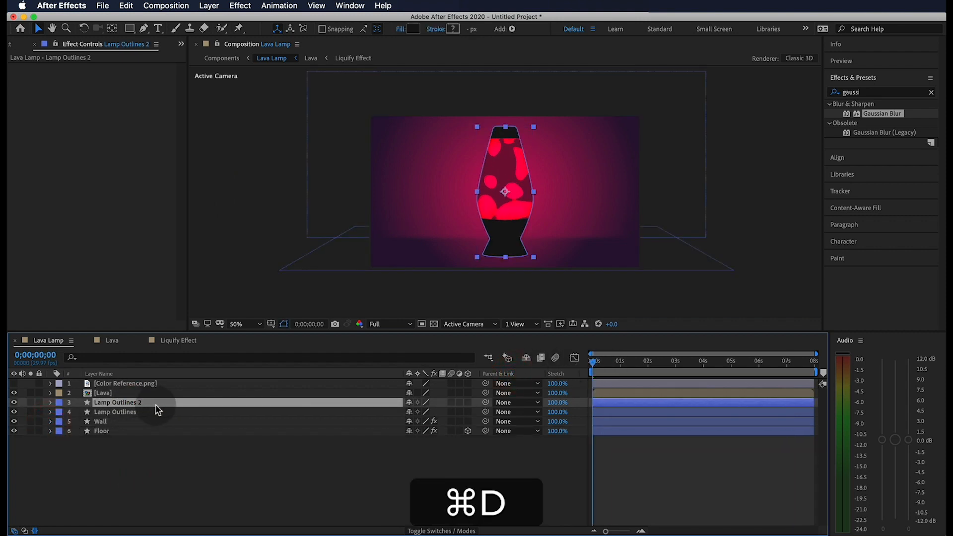
# Step: Show the colour reference, sample its pink as the Lamp Outlines 2 fill and darken it to about 992047
pyautogui.click(14, 383)
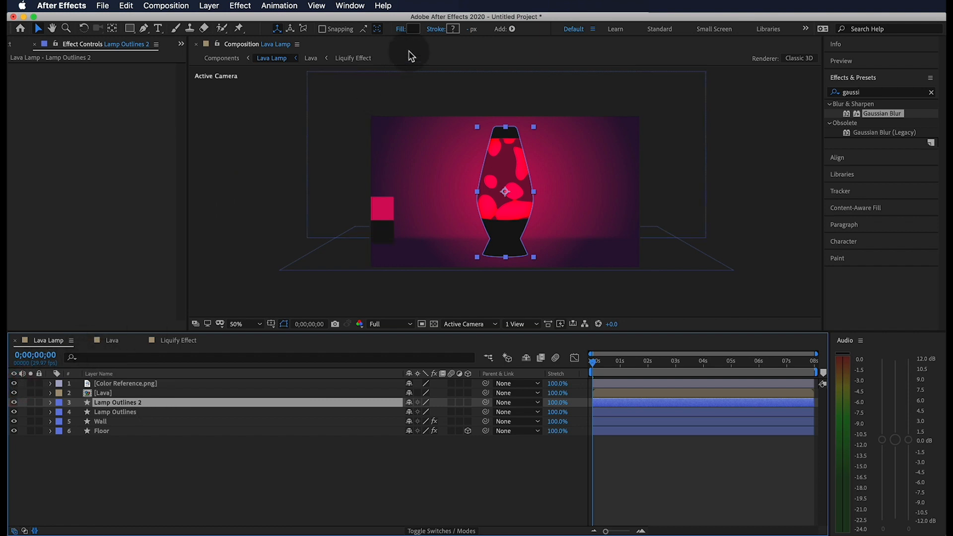
pyautogui.click(413, 30)
pyautogui.click(337, 353)
pyautogui.click(389, 206)
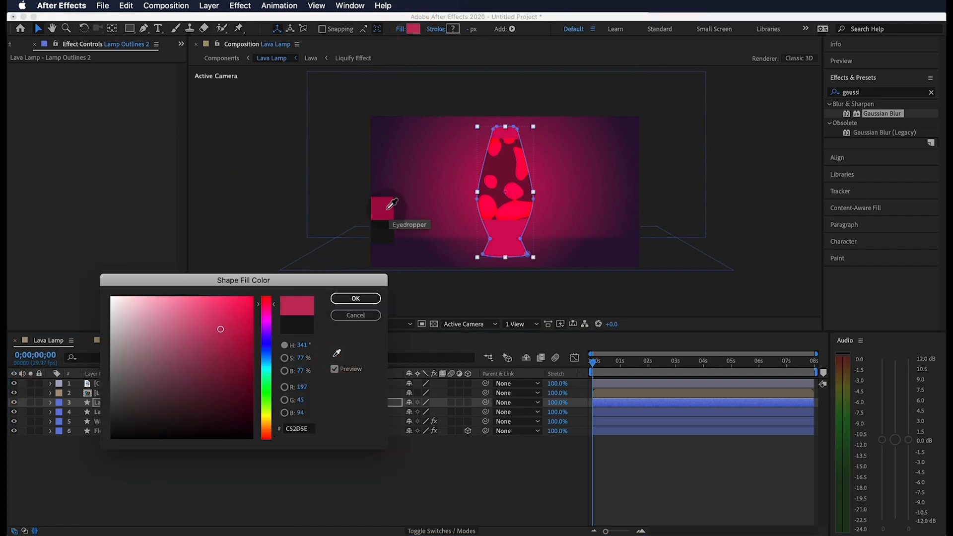
pyautogui.click(220, 352)
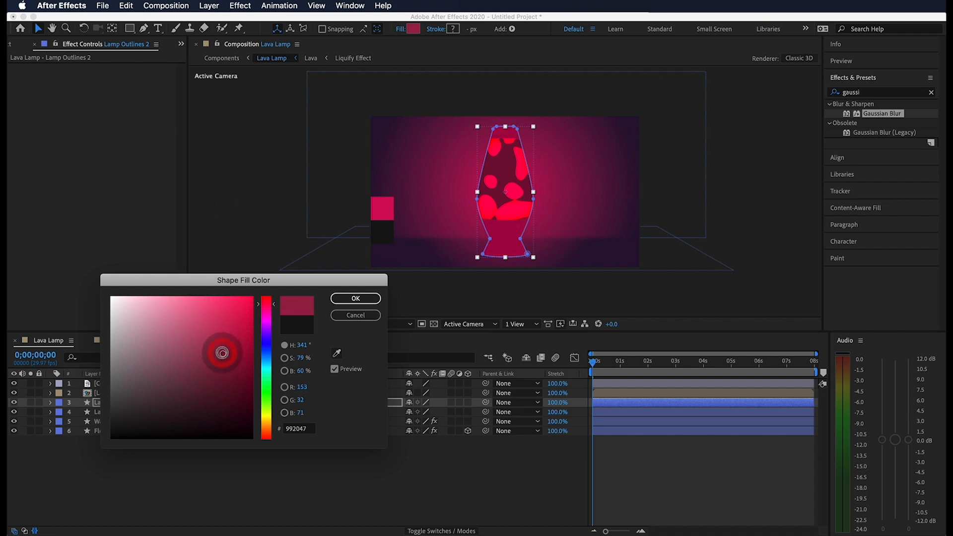
pyautogui.click(354, 299)
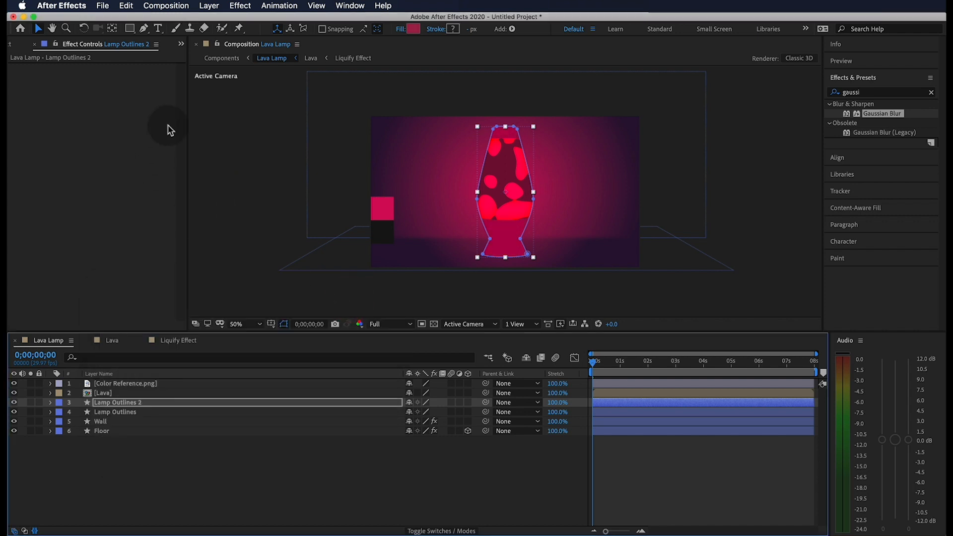
# Step: Draw a circular mask on Lamp Outlines 2 around the glass, from the lamp's top to just below the lava
pyautogui.press('q')
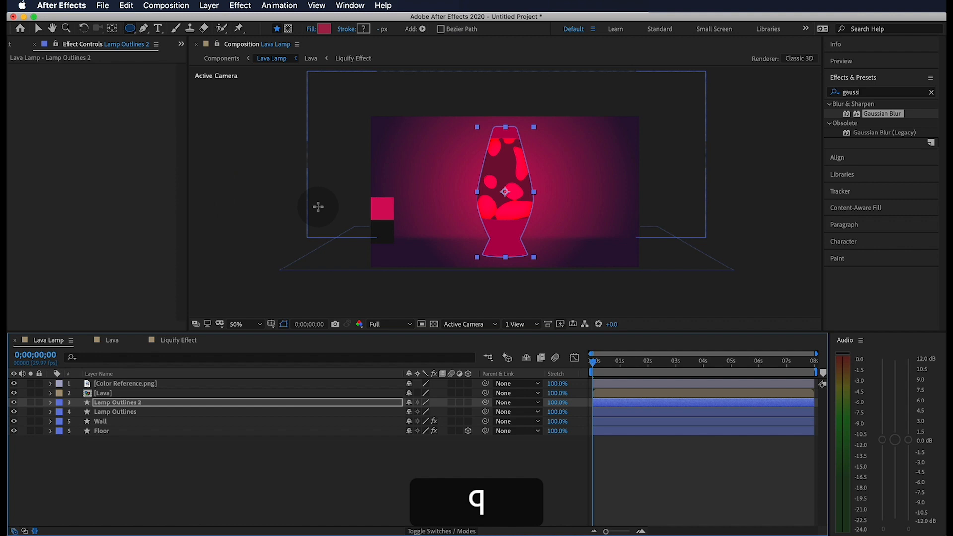
pyautogui.click(288, 29)
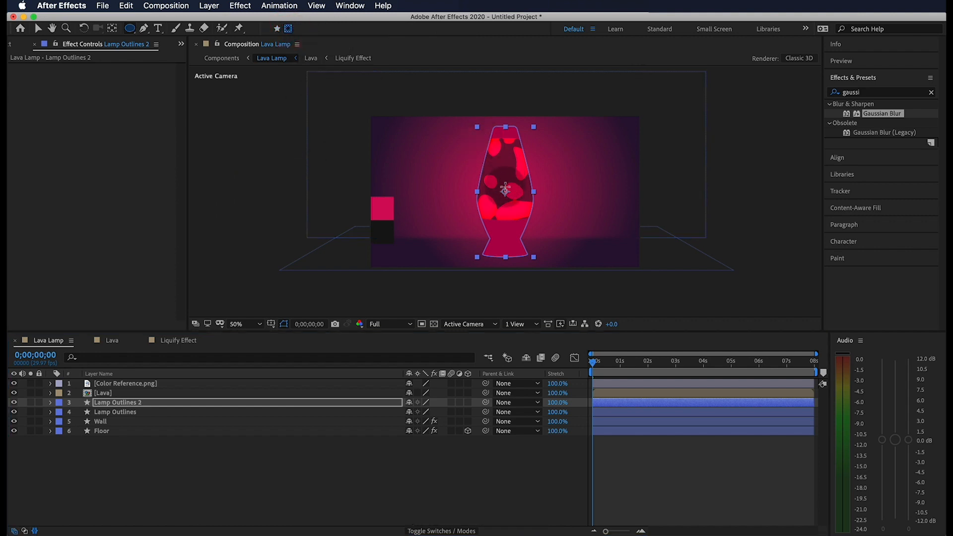
pyautogui.moveTo(505, 176); pyautogui.dragTo(552, 226)
# Step: Nudge the circular mask slightly down so its lower edge reaches a little into the lamp's base
pyautogui.click(104, 432)
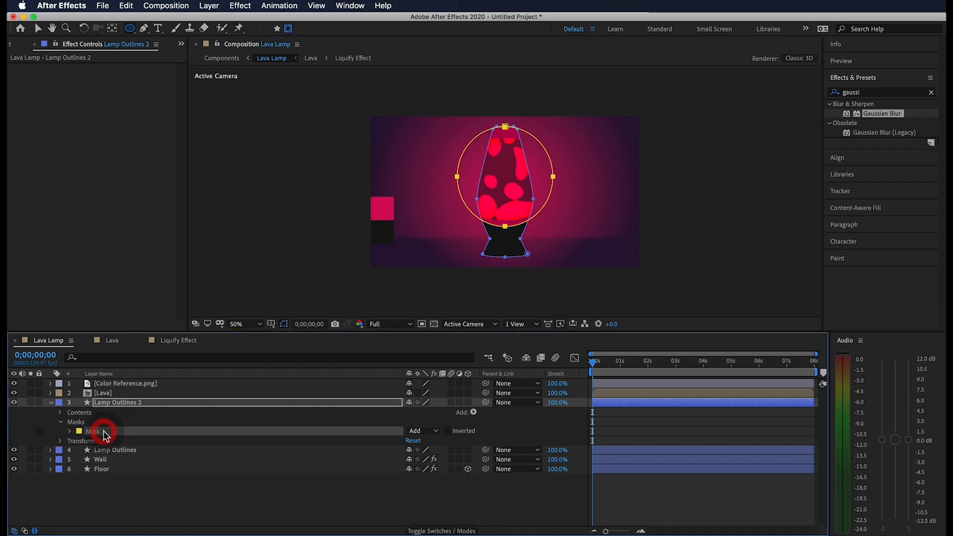
pyautogui.hotkey('shift', 'Down')
pyautogui.press('Down')
pyautogui.press('Down')
pyautogui.press('Down')
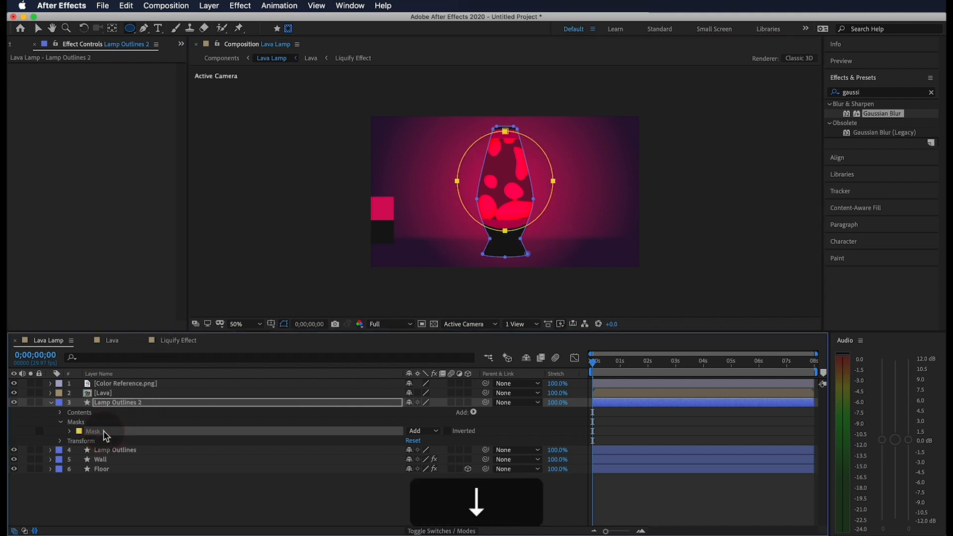
pyautogui.press('Up')
pyautogui.press('Up')
pyautogui.press('Up')
pyautogui.press('Up')
pyautogui.press('Up')
pyautogui.press('Down')
# Step: Set the Lamp Outlines 2 mask's feather to 99 pixels and play back the animation
pyautogui.press('f')
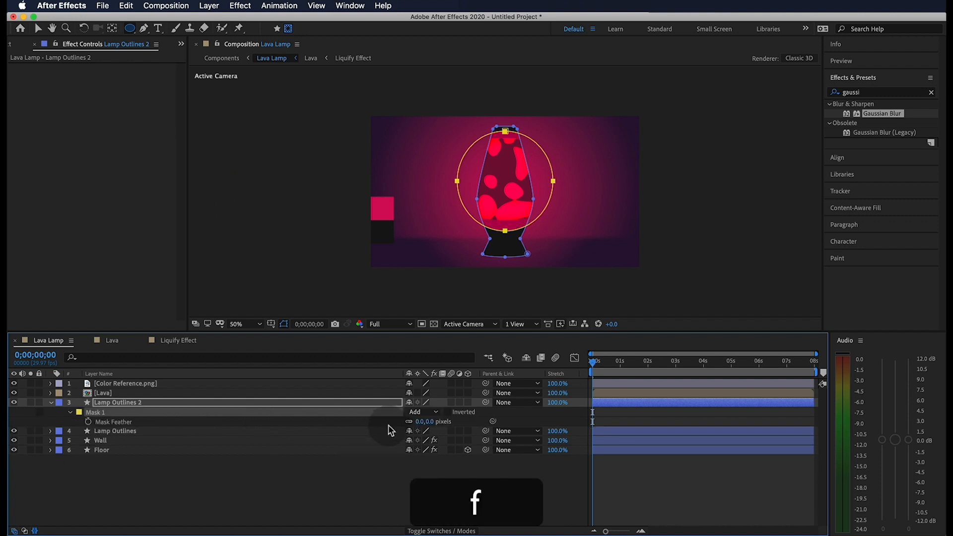
pyautogui.moveTo(419, 421); pyautogui.dragTo(423, 422)
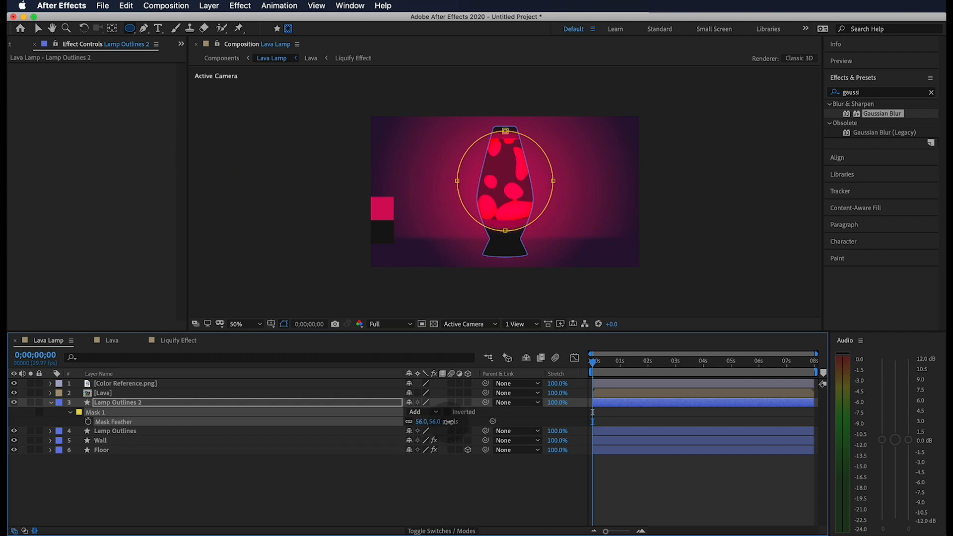
pyautogui.moveTo(455, 422); pyautogui.dragTo(460, 422)
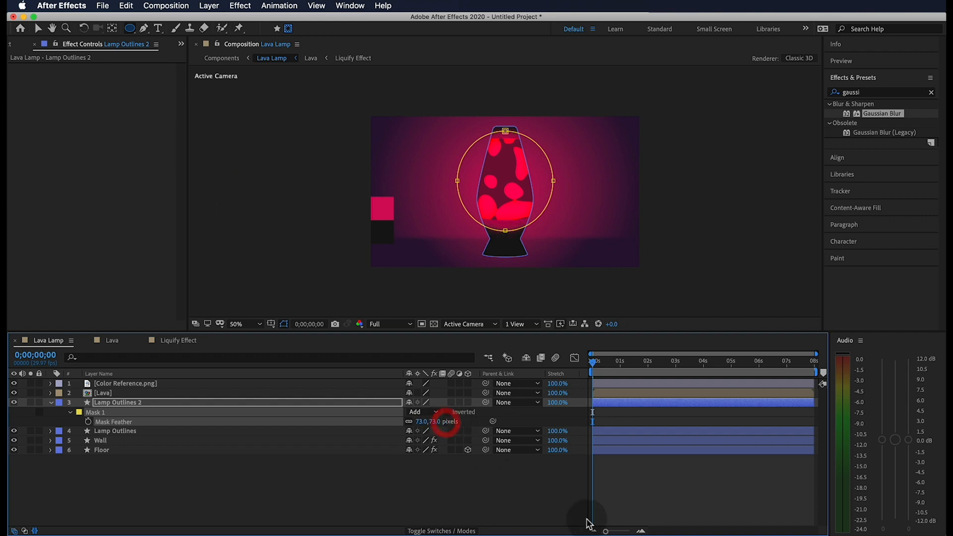
pyautogui.click(636, 493)
pyautogui.press('space')
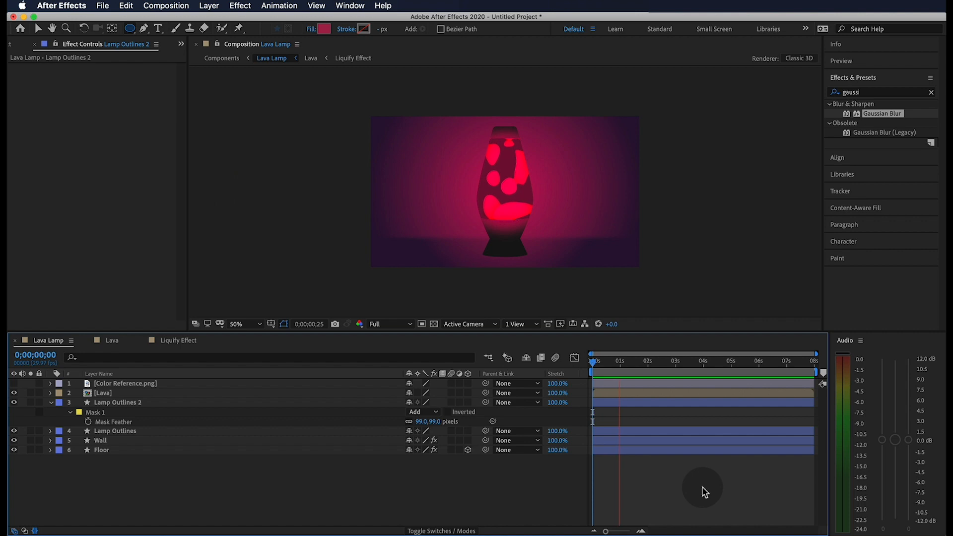